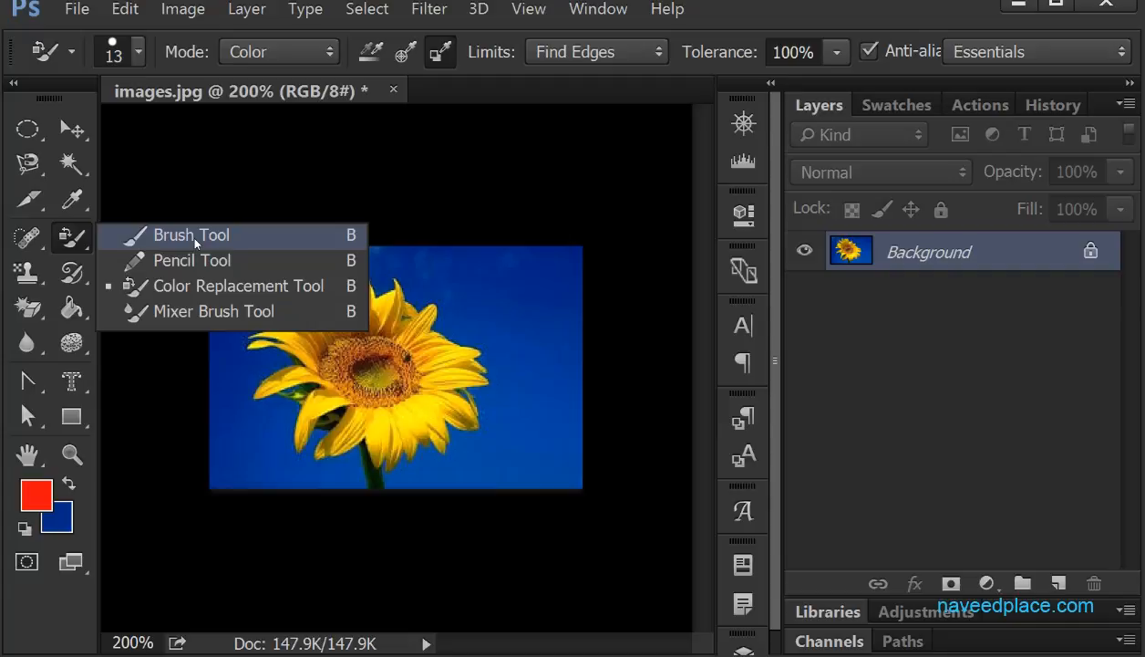
Step: Switch from the Color Replacement Tool to the Brush Tool
click(190, 233)
click(193, 244)
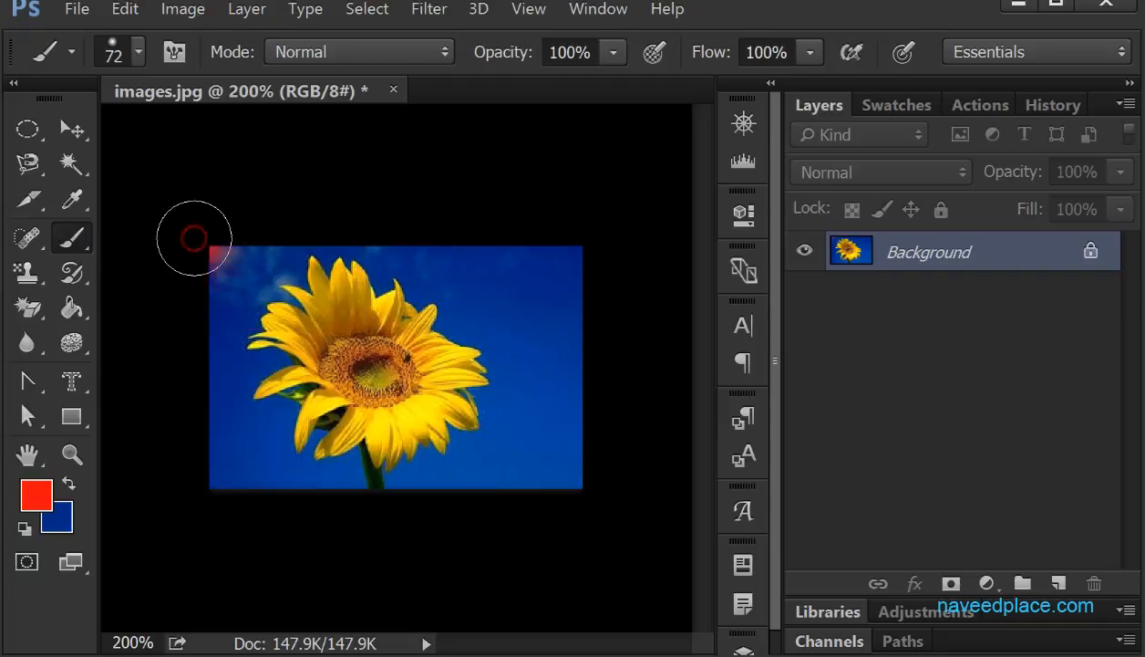
right_click(76, 240)
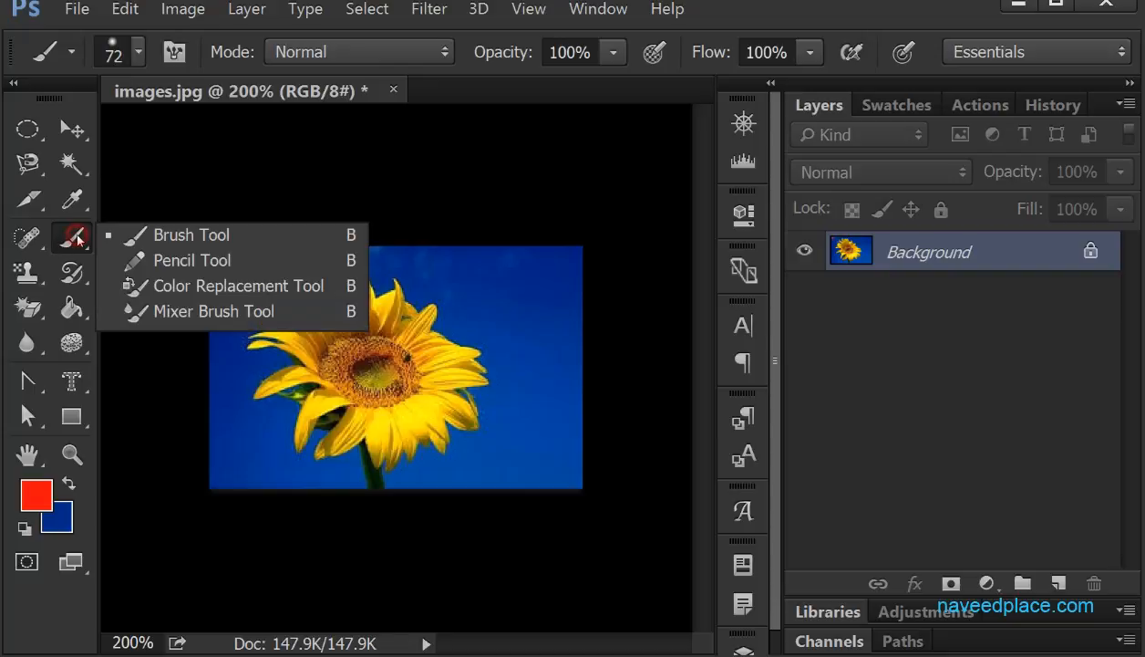
click(79, 240)
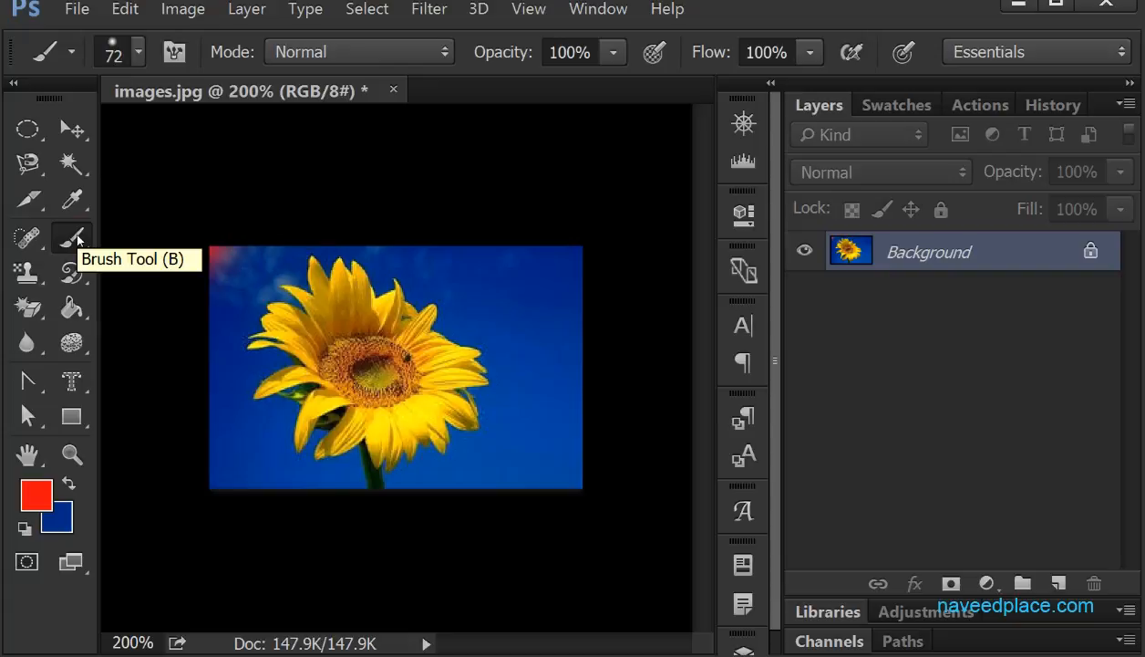
right_click(78, 240)
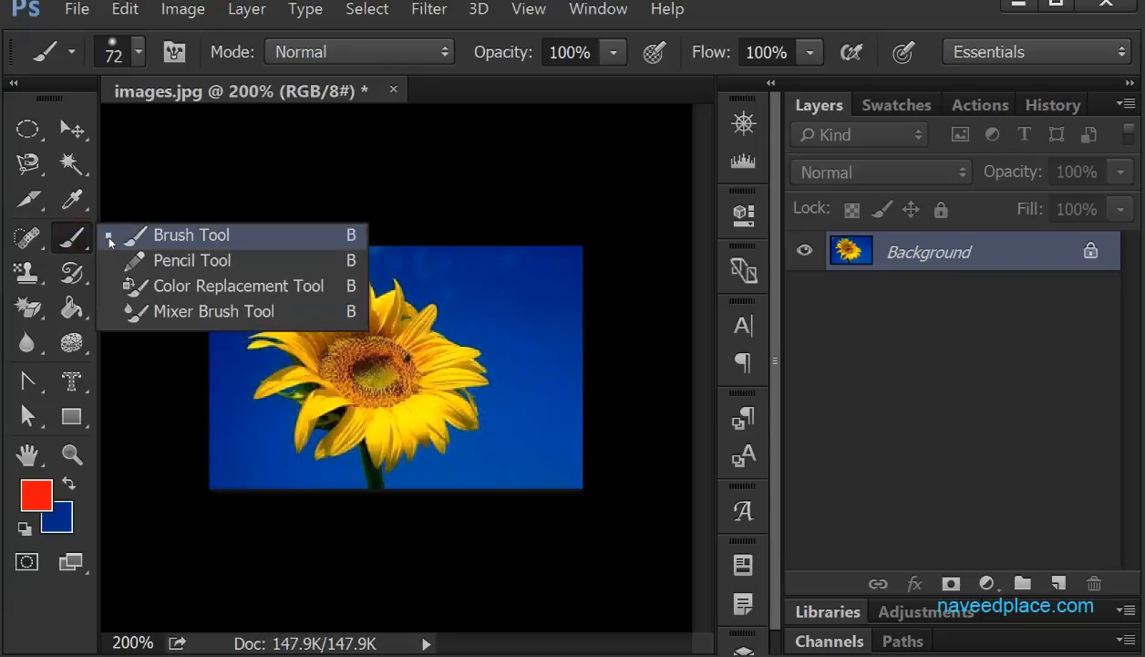
click(186, 231)
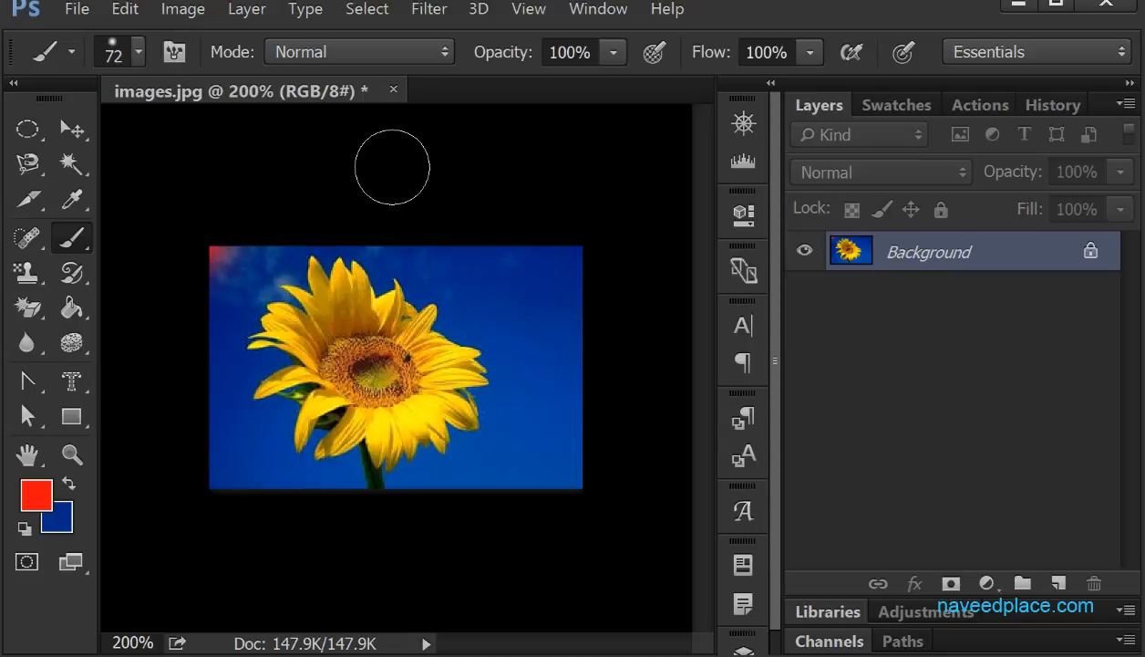
Step: Set the brush size to 60 px and the hardness to 17%, and rotate the brush tip slightly
click(140, 58)
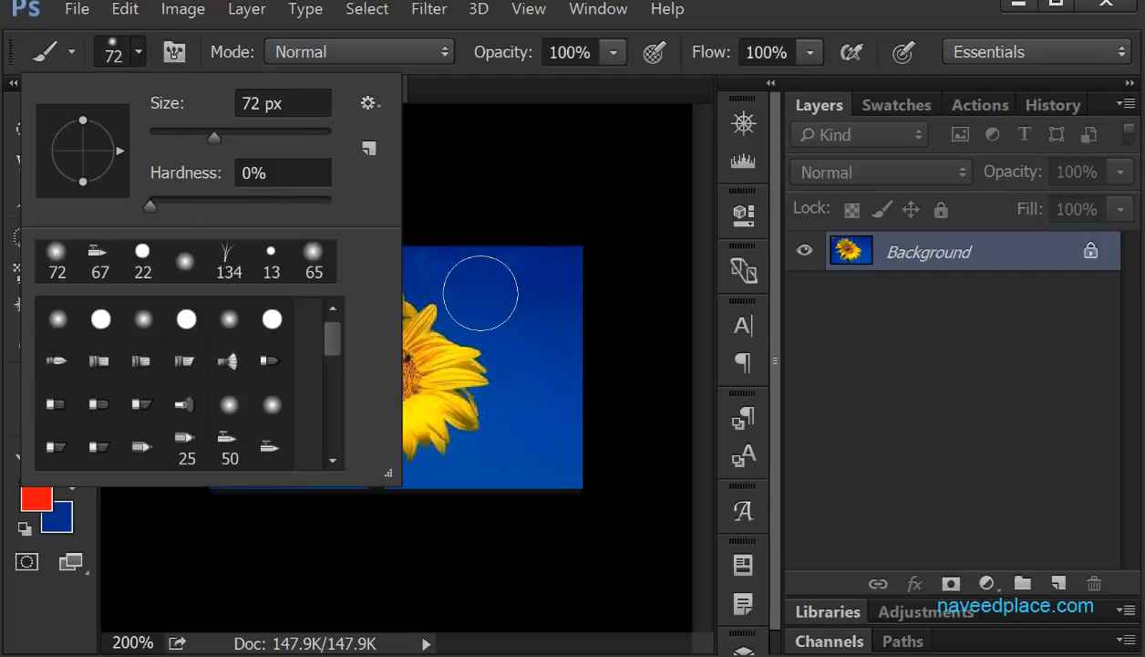
mouse_move(215, 136)
mouse_down()
mouse_move(297, 136)
mouse_move(204, 137)
mouse_up()
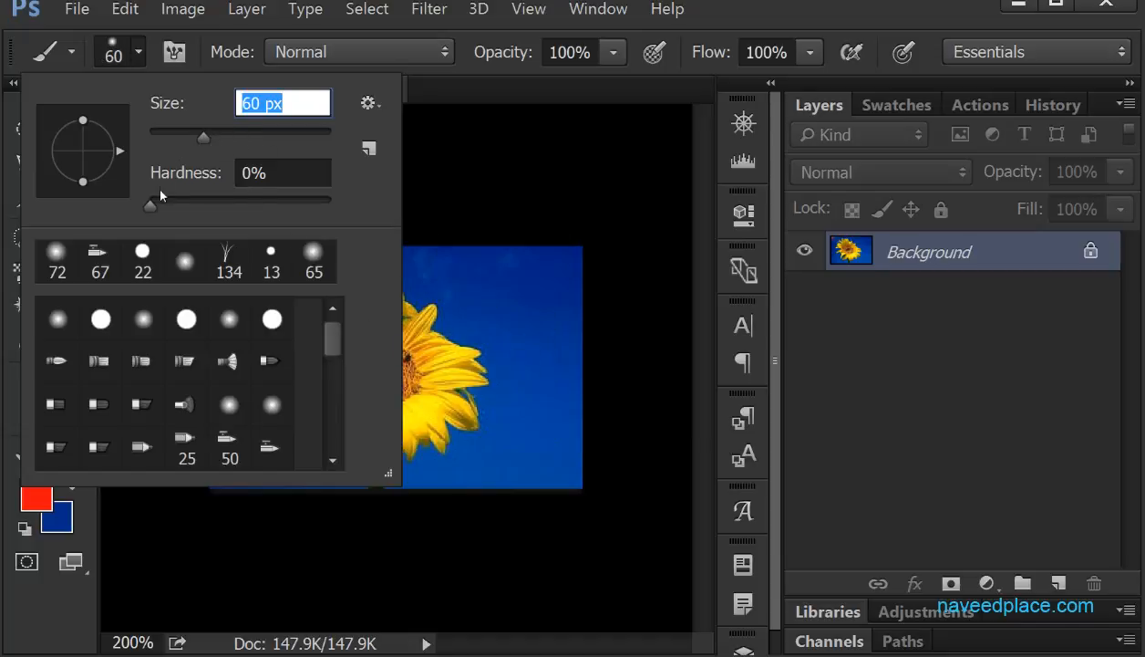
mouse_move(152, 204)
mouse_down()
mouse_move(212, 206)
mouse_move(180, 207)
mouse_up()
drag(116, 174, 116, 154)
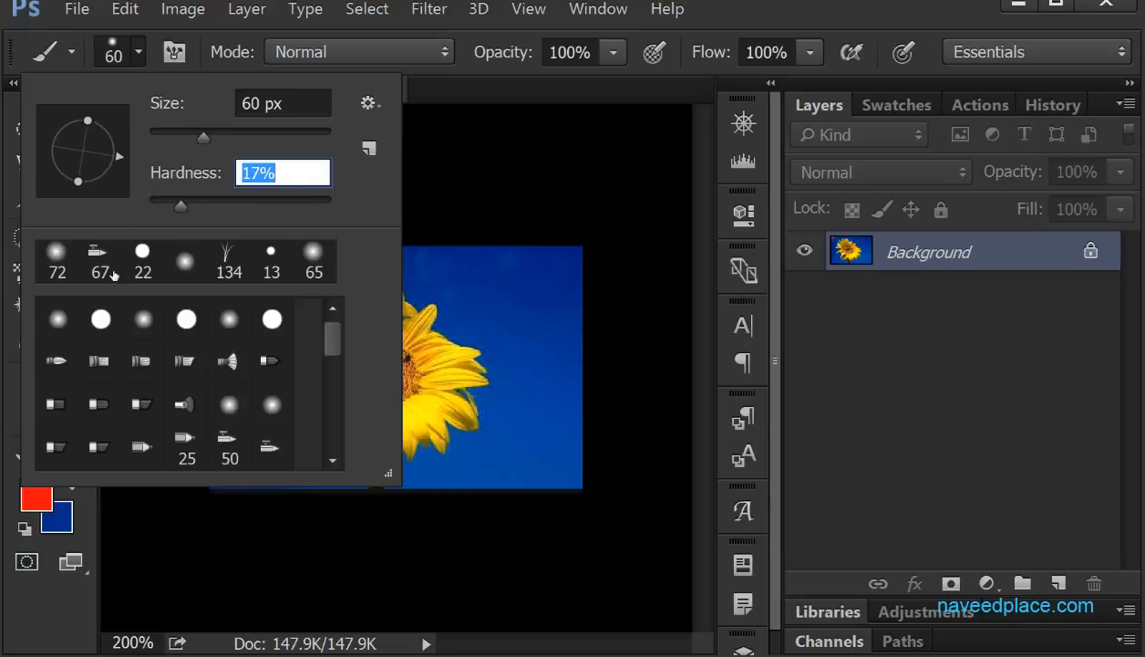
Step: Paint red strokes over the sunflower's right petals with the rough 60 px chalk-like brush preset
mouse_move(333, 344)
mouse_down()
mouse_move(333, 426)
mouse_move(338, 360)
mouse_move(338, 394)
mouse_up()
double_click(199, 404)
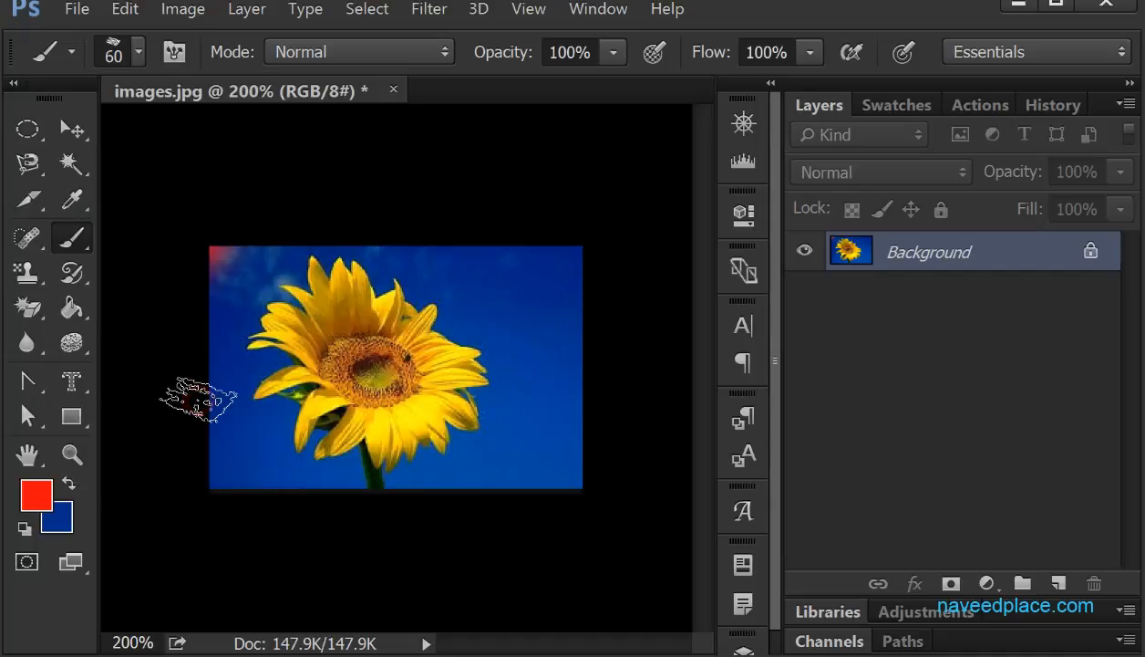
mouse_move(402, 301)
mouse_down()
mouse_move(474, 342)
mouse_move(493, 369)
mouse_up()
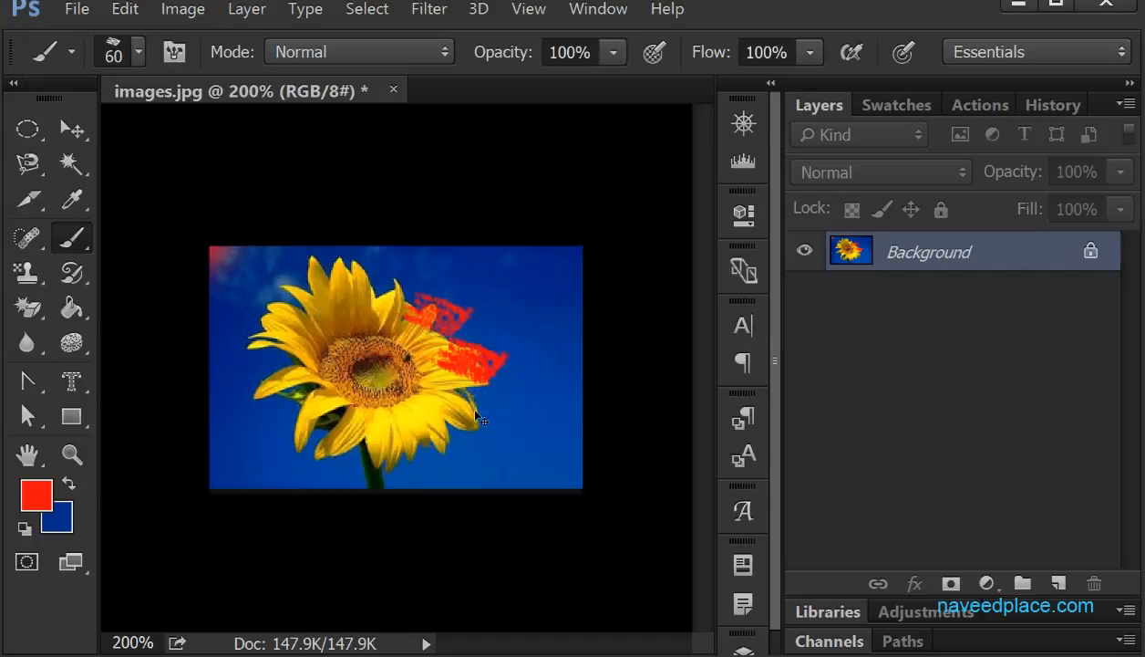
key(ctrl+z)
key(ctrl+z)
Step: Scatter red and orange leaves over the right half of the image with the 74 px maple leaf brush
click(142, 57)
click(328, 424)
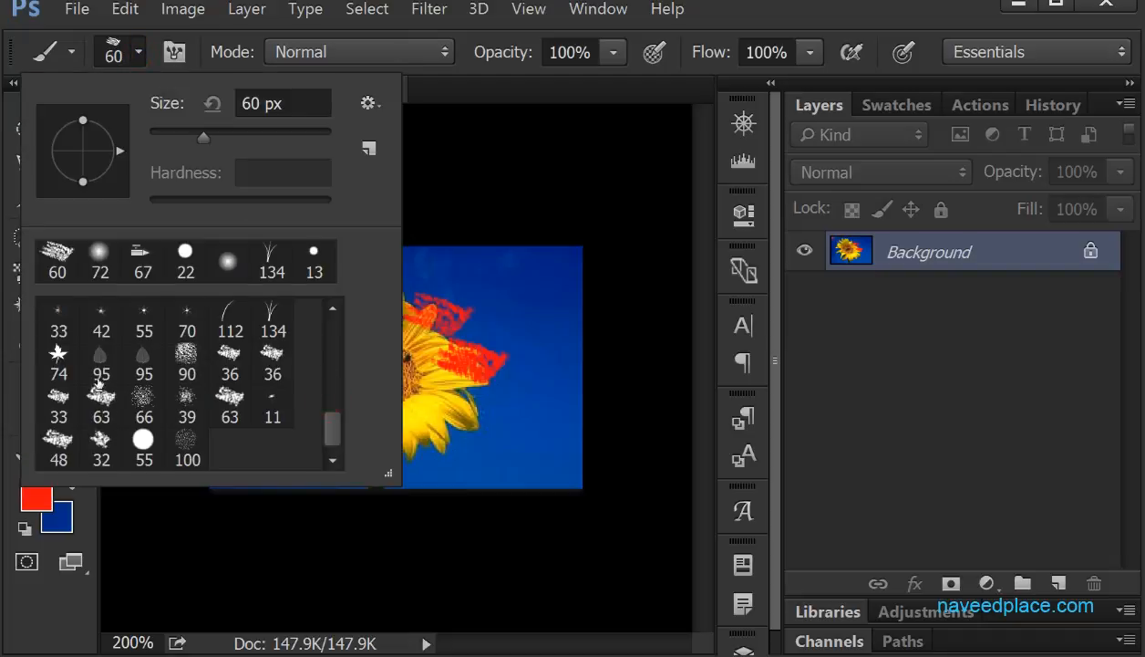
click(59, 356)
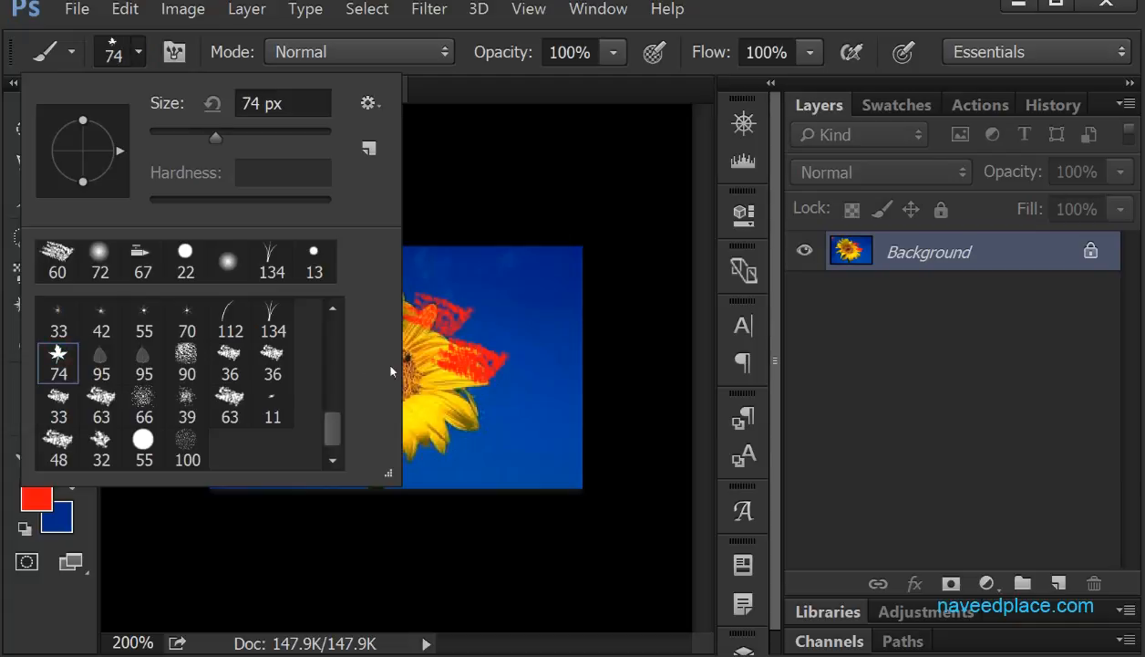
mouse_move(490, 319)
mouse_down()
mouse_move(528, 417)
mouse_move(564, 463)
mouse_up()
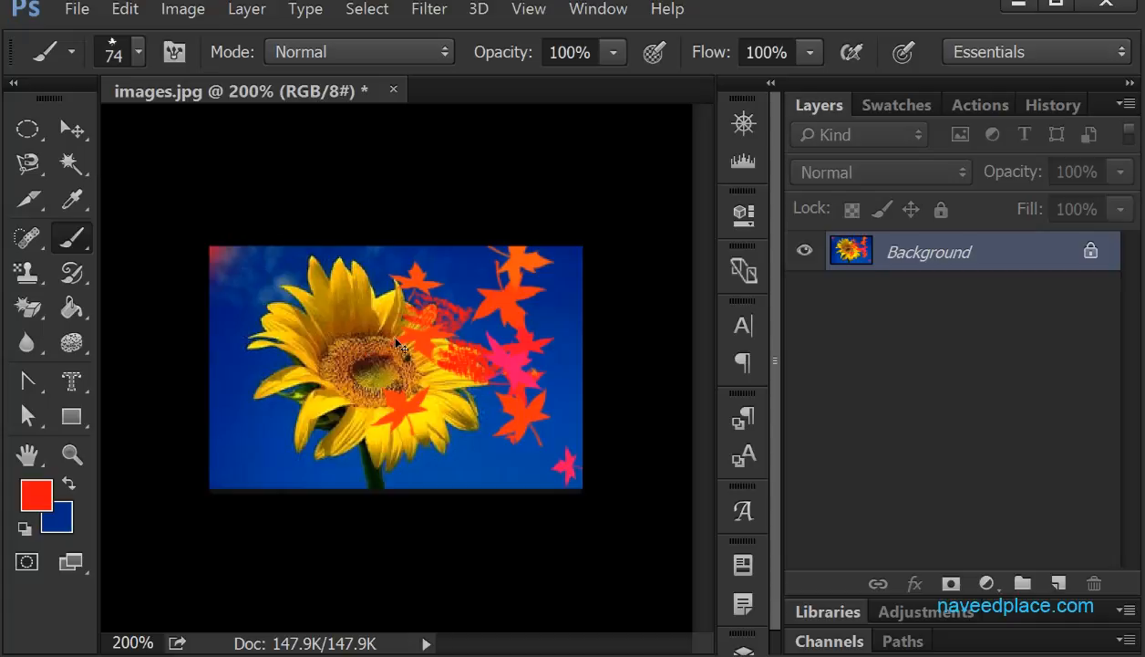
key(ctrl+z)
key(ctrl+z)
Step: Replace the current brush presets with the Natural Brushes set
click(138, 52)
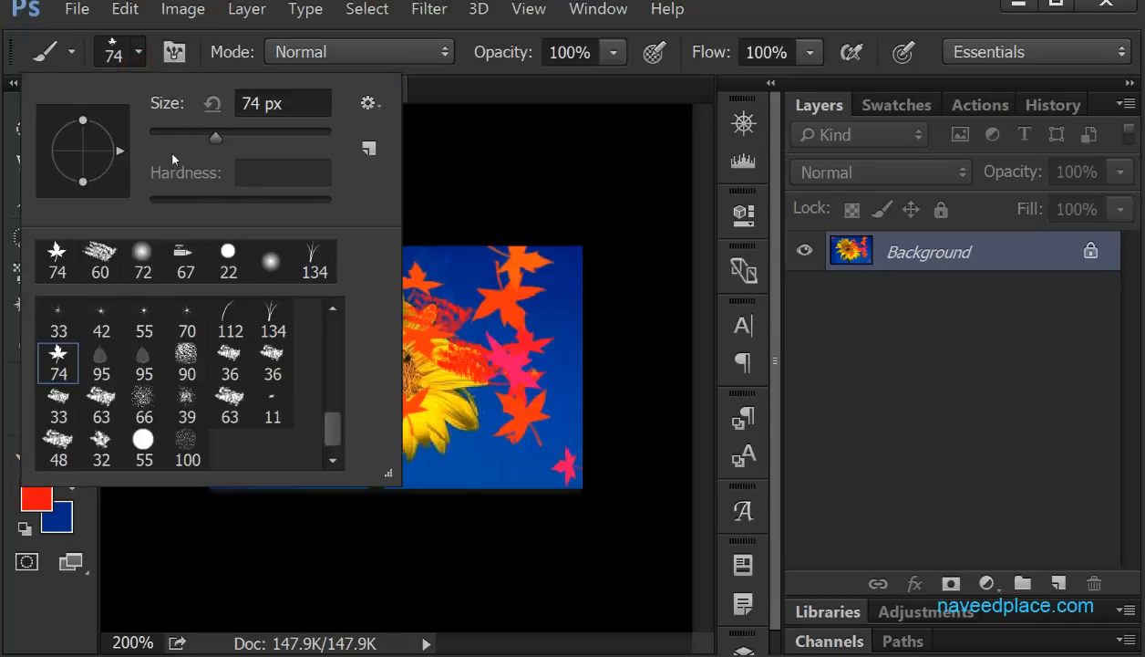
click(370, 111)
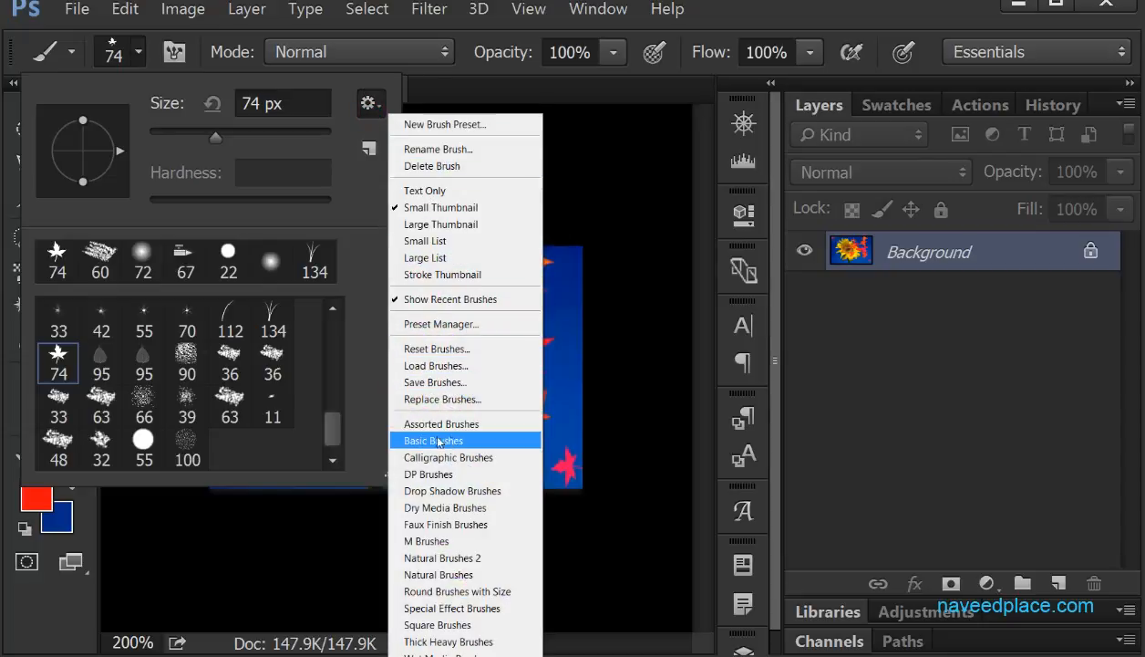
click(330, 420)
click(334, 361)
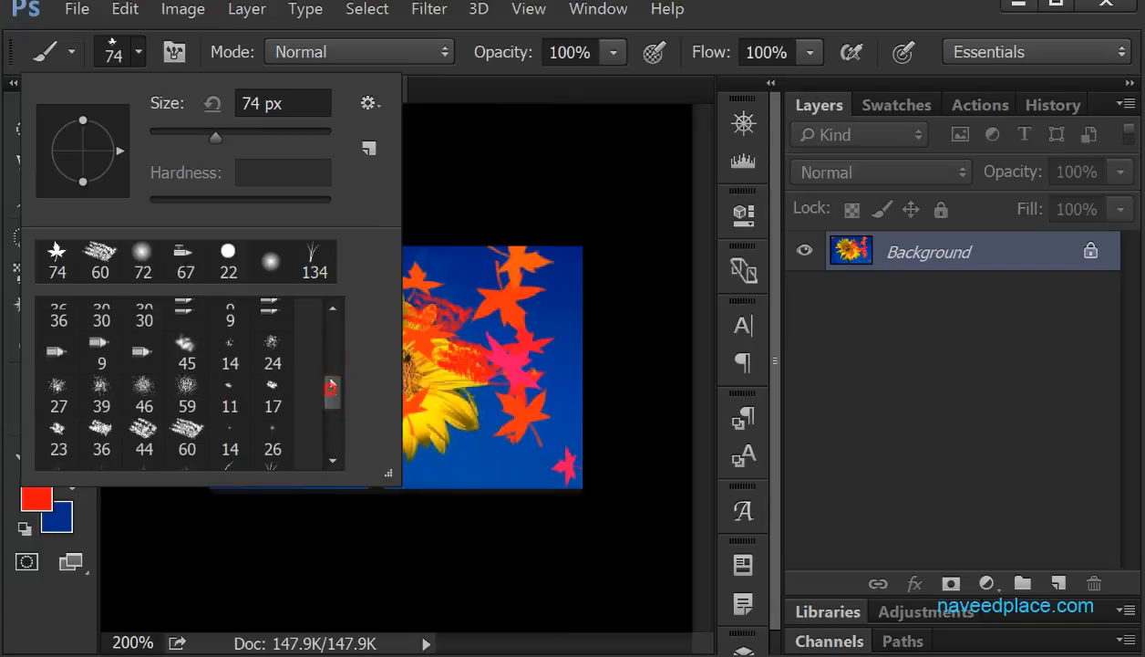
scroll(326, 414, up, 3)
click(324, 397)
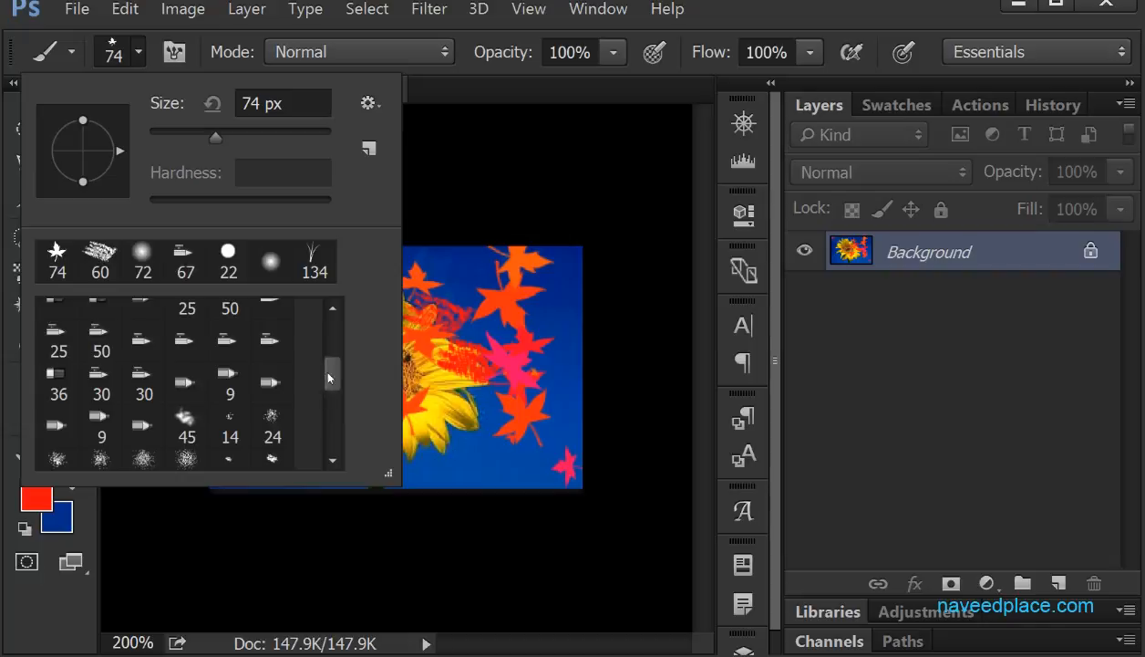
click(367, 104)
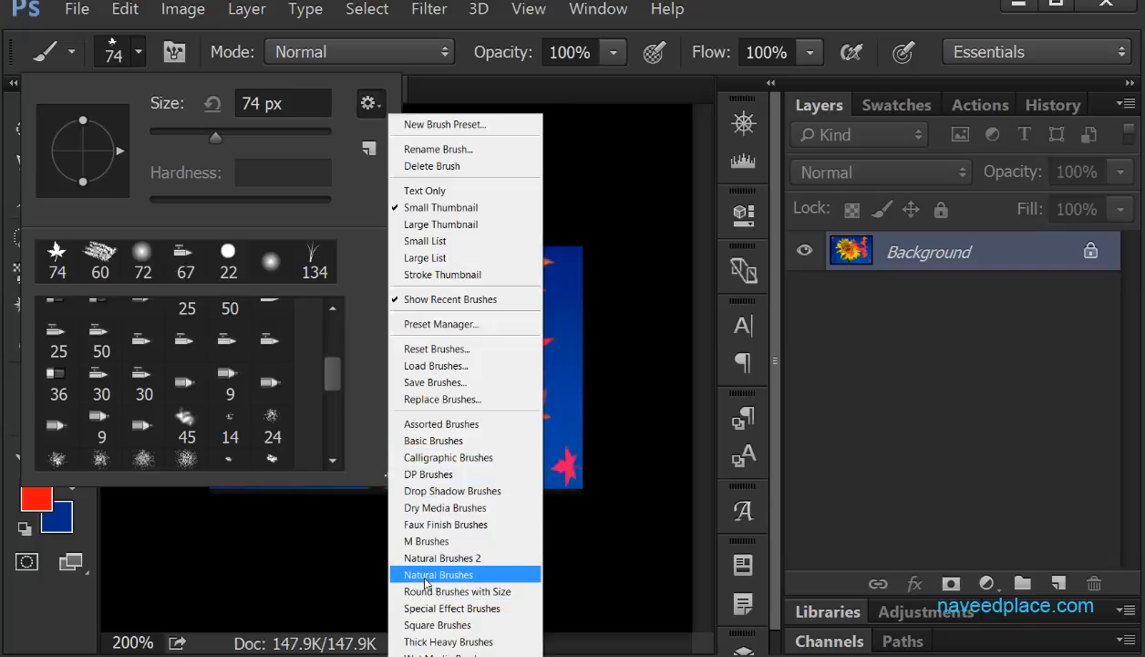
click(456, 576)
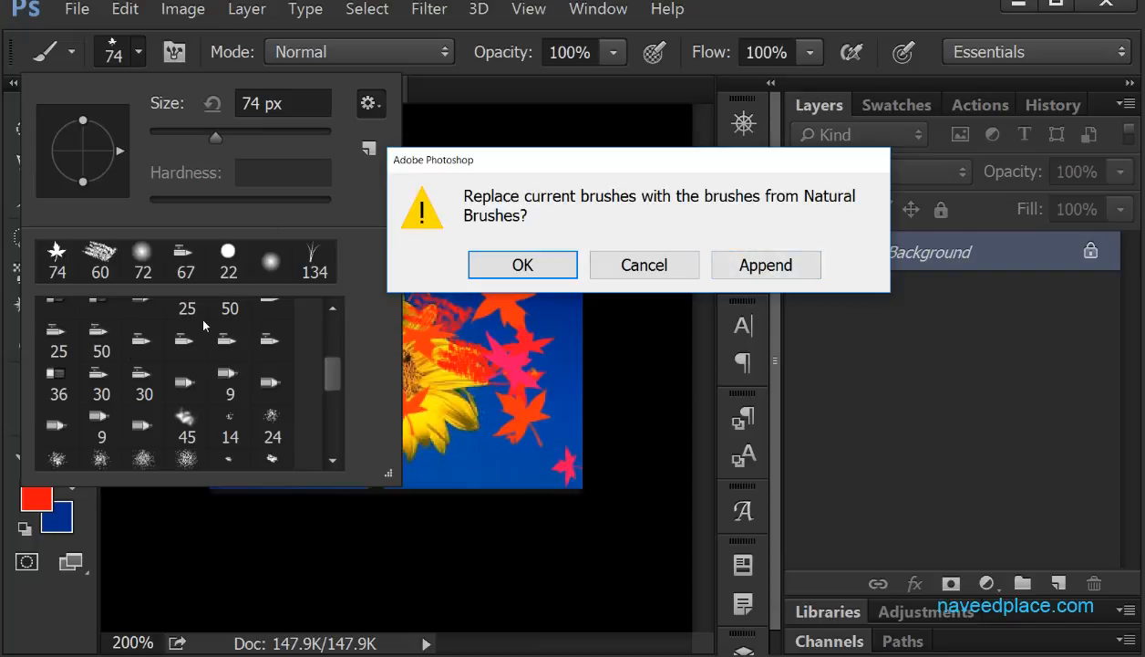
click(522, 266)
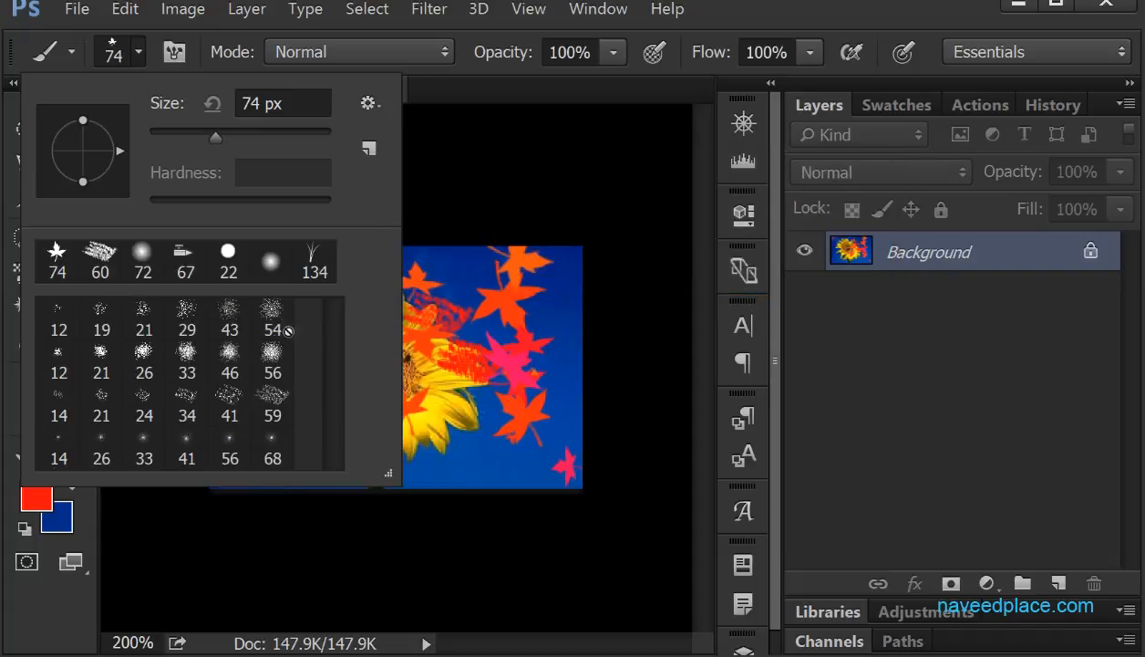
Step: Paint a broad zigzag red stroke across the sunflower's centre with the 29 px stipple brush from the Natural Brushes
click(185, 306)
click(458, 290)
mouse_move(460, 314)
mouse_down()
mouse_move(337, 379)
mouse_move(424, 438)
mouse_up()
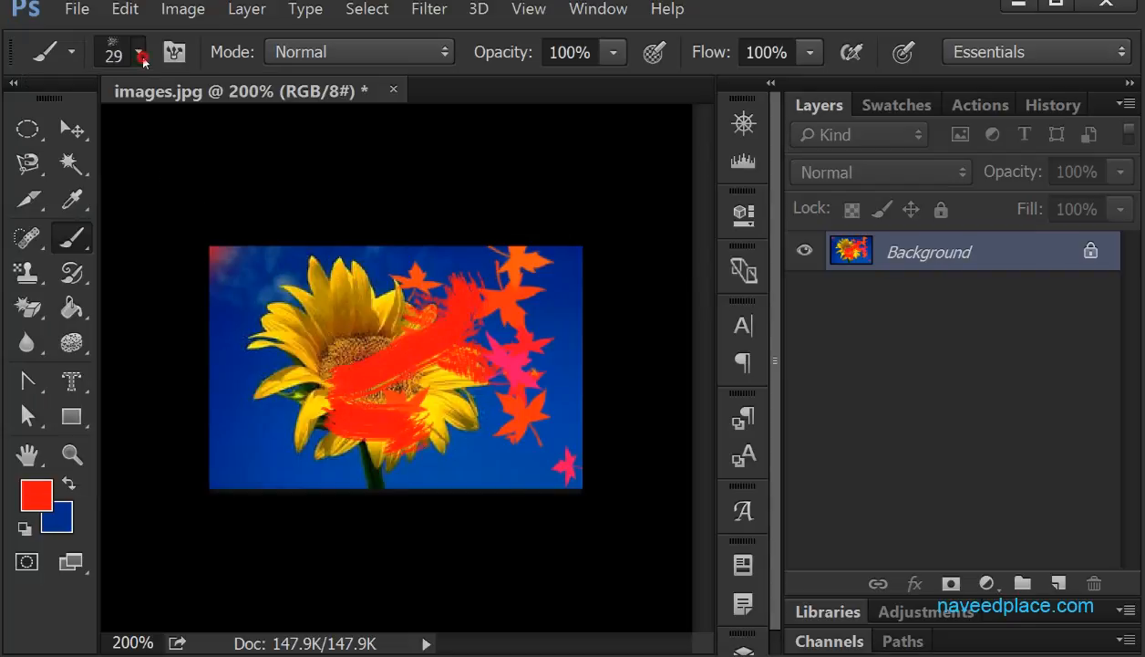
Step: Append the Natural Brushes set to the current brush presets
click(138, 52)
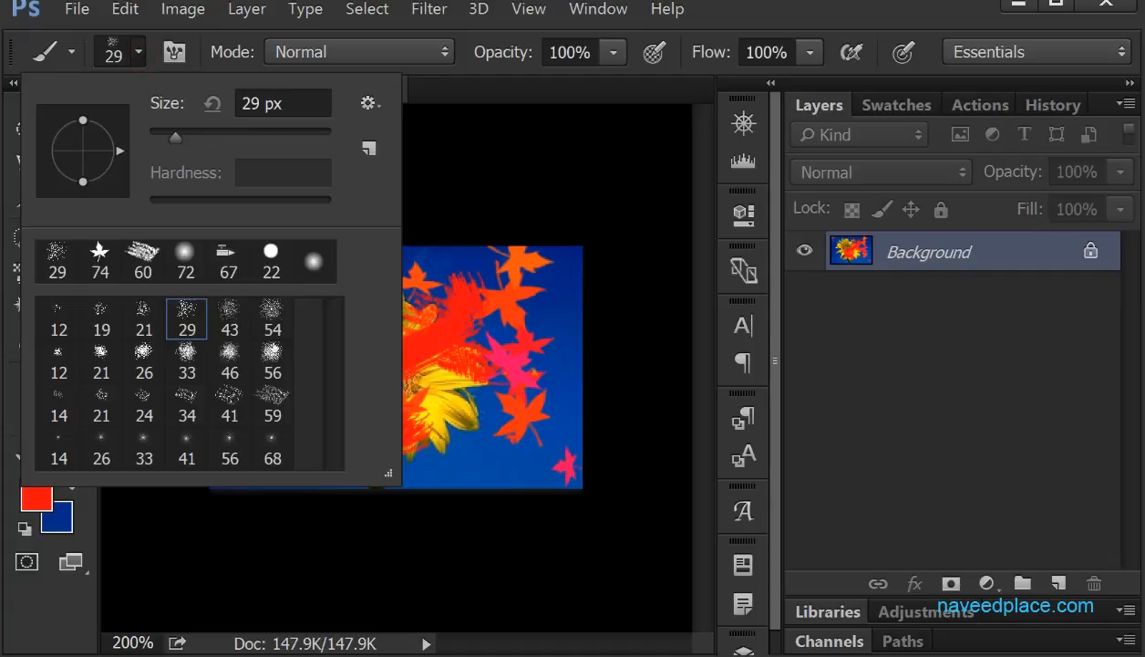
click(369, 103)
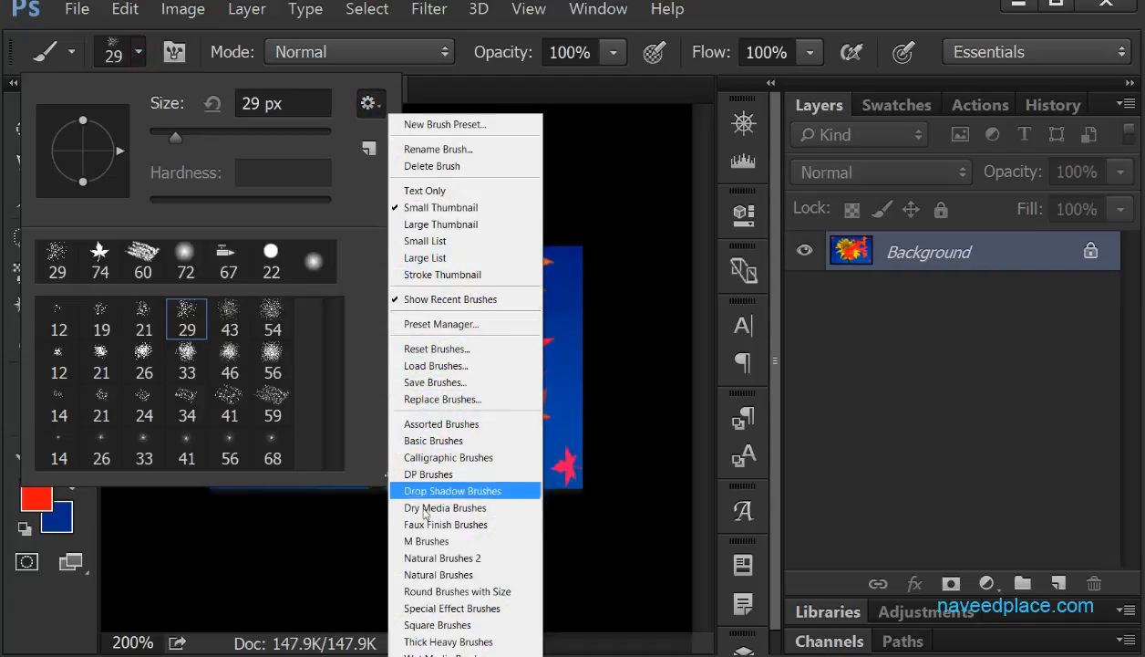
click(406, 574)
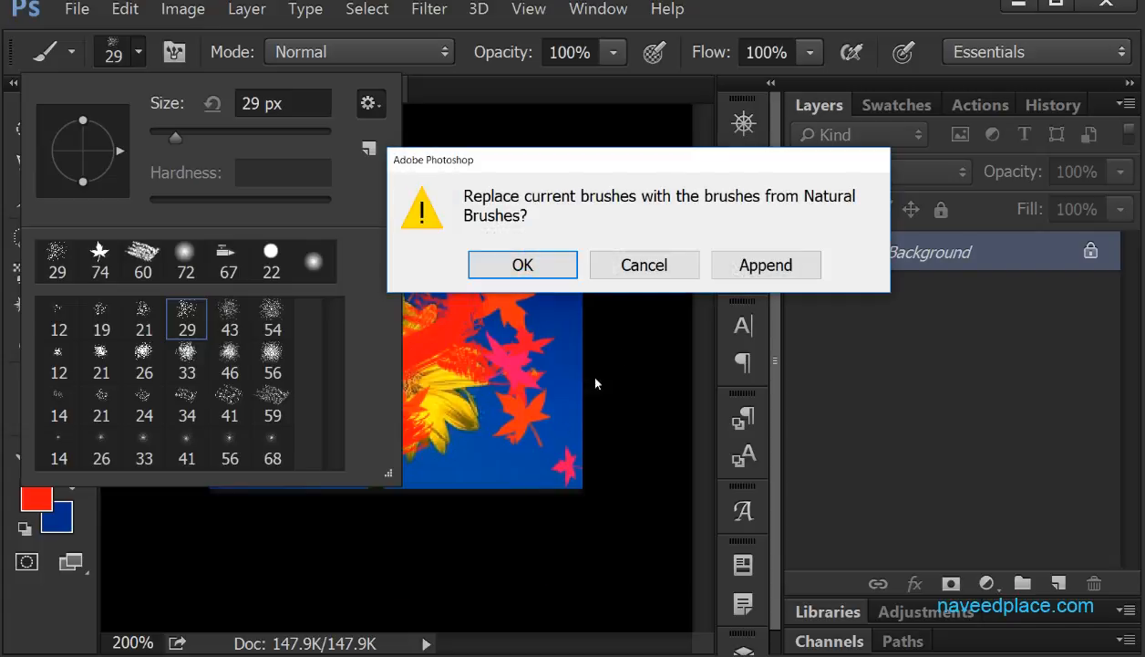
click(719, 268)
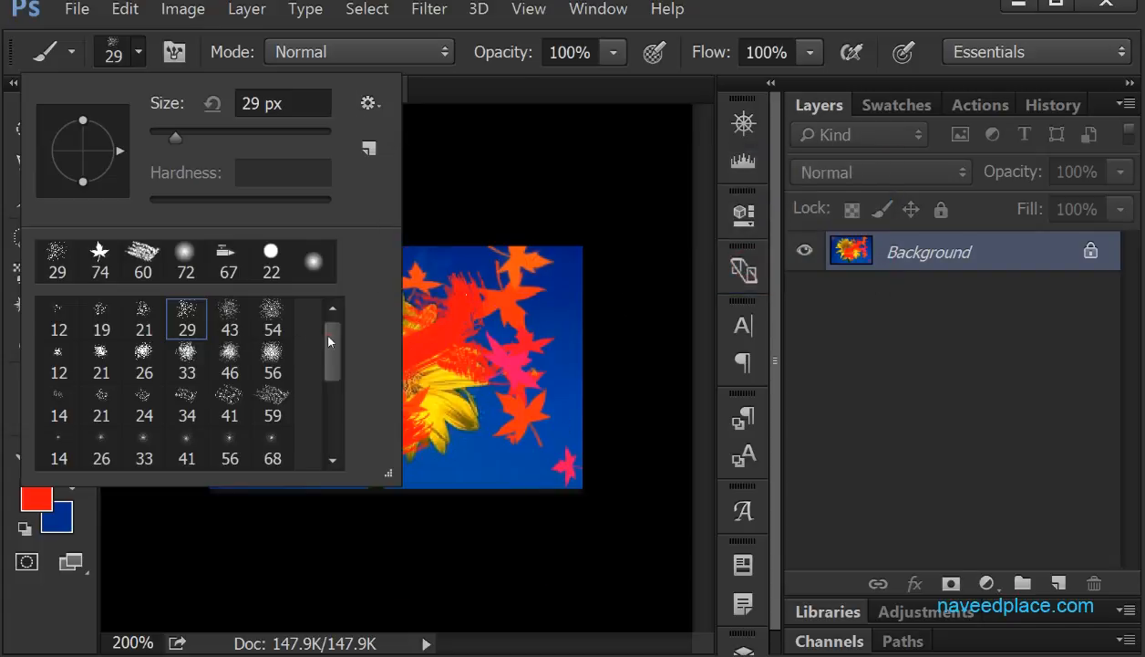
scroll(265, 388, down, 5)
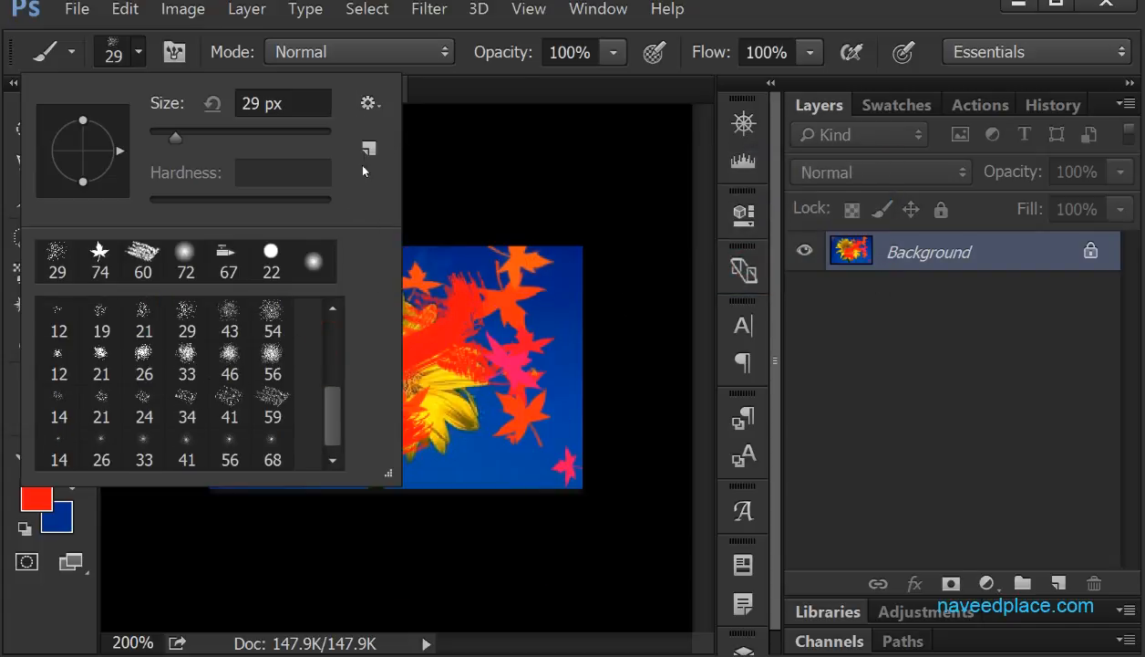
Step: Paint a short vertical red stroke in the image's upper-left corner with the recent 22 px hard round brush in Normal mode
click(269, 260)
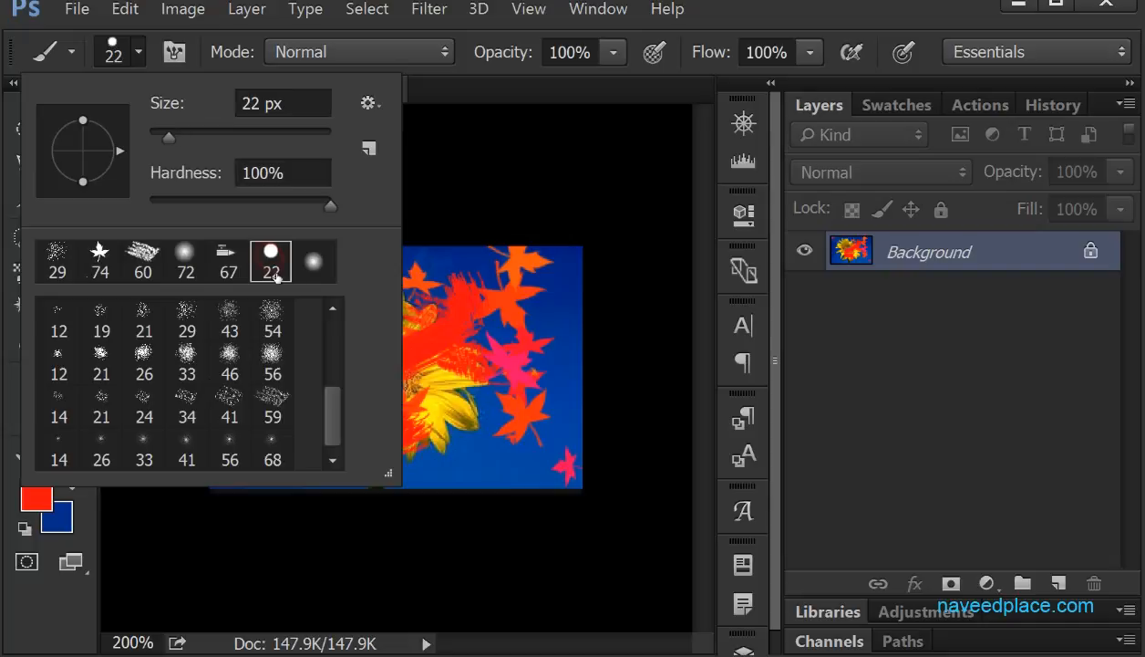
click(438, 292)
click(355, 50)
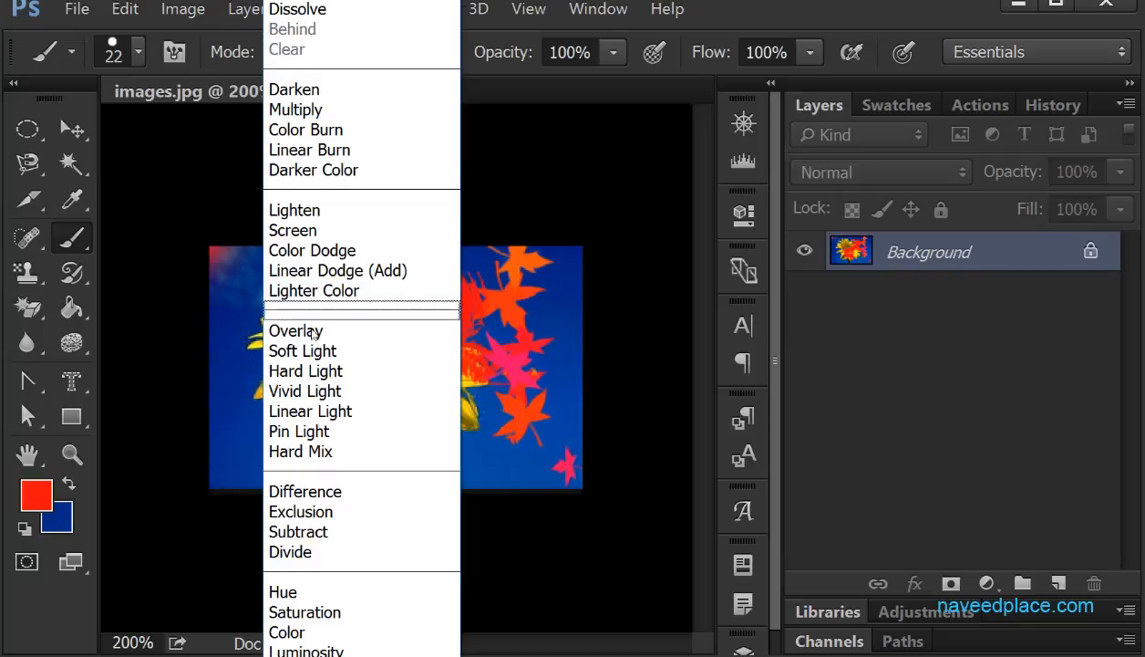
key(Escape)
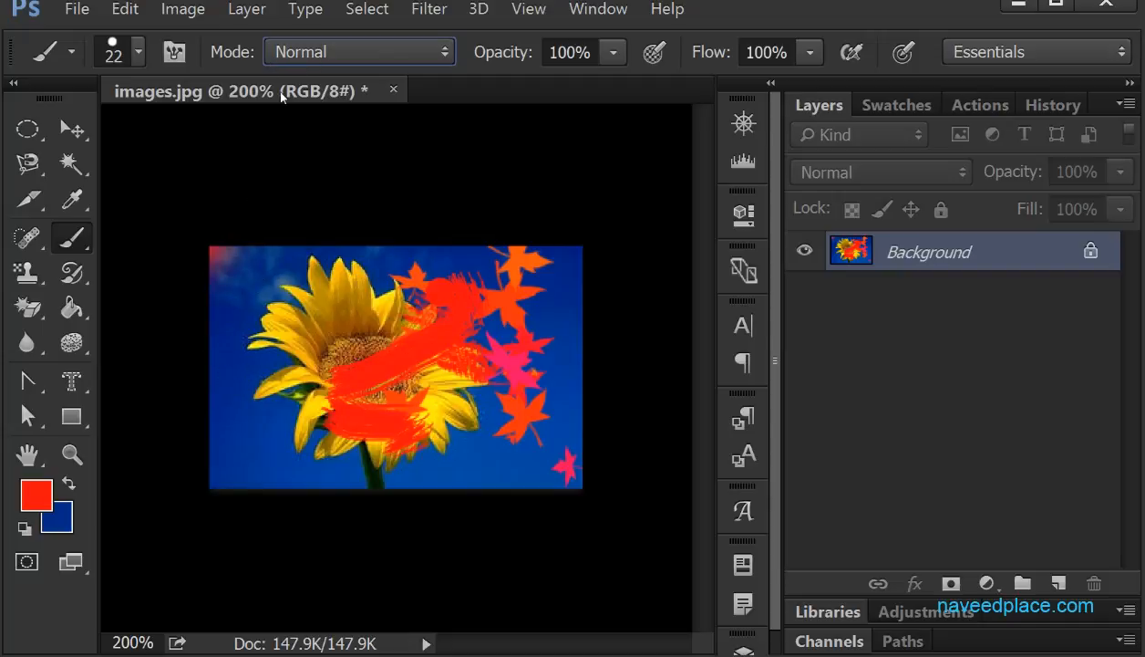
drag(233, 248, 237, 272)
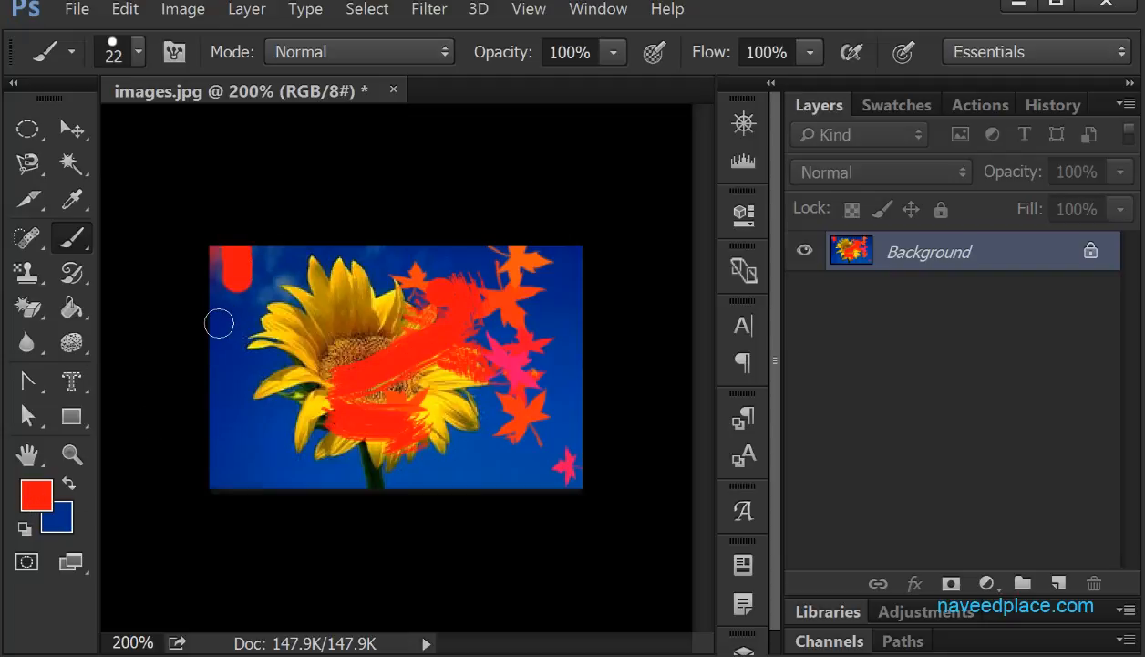
Step: Set the foreground color to light green 96ef2e and paint a curved stroke across the lower part of the sunflower
click(43, 505)
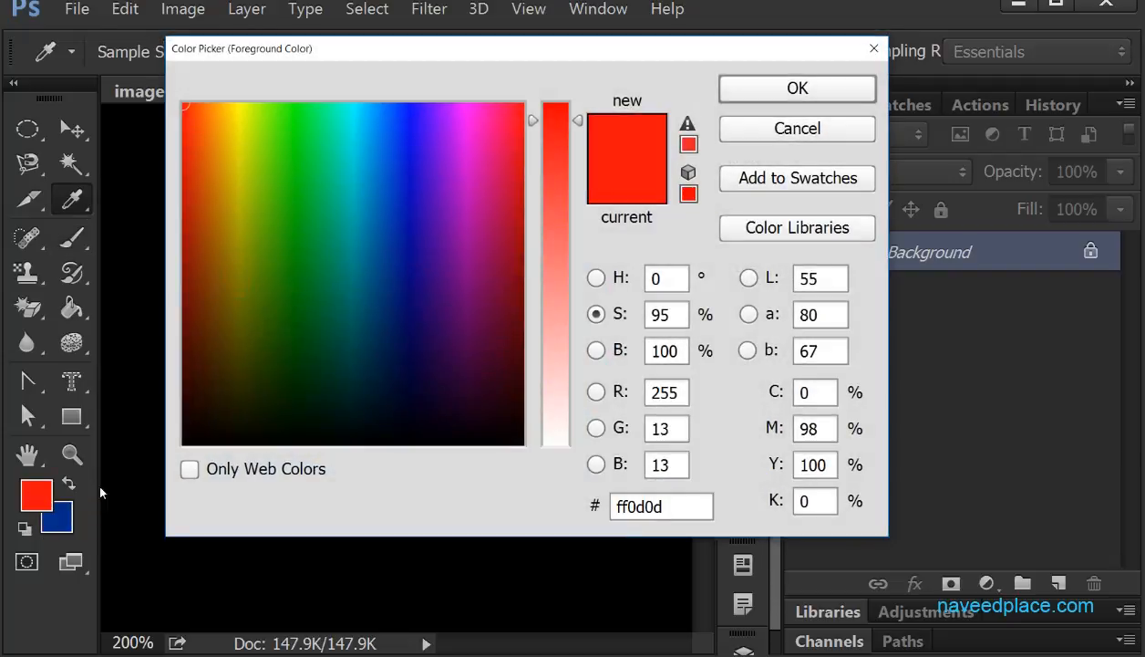
drag(251, 332, 264, 124)
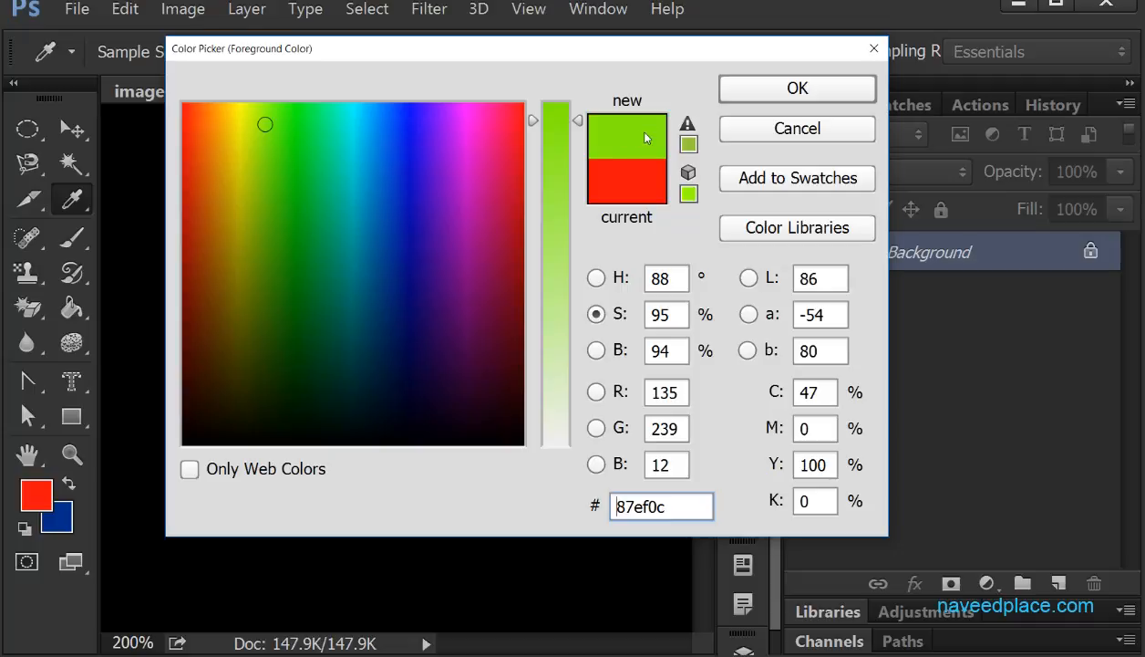
drag(575, 118, 574, 168)
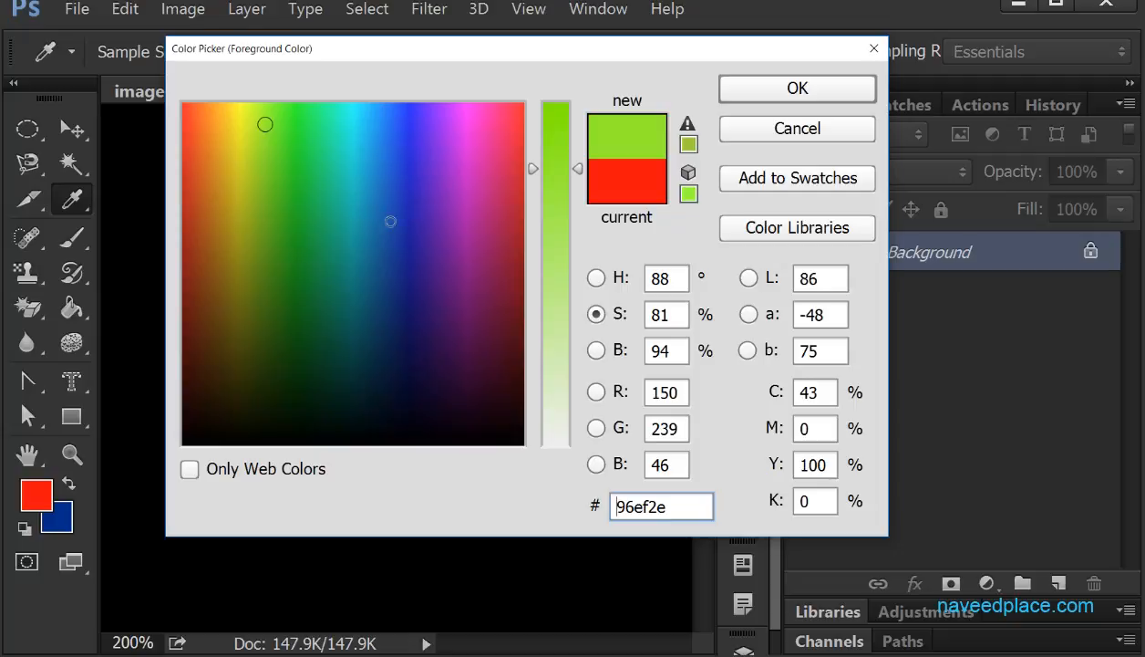
click(836, 89)
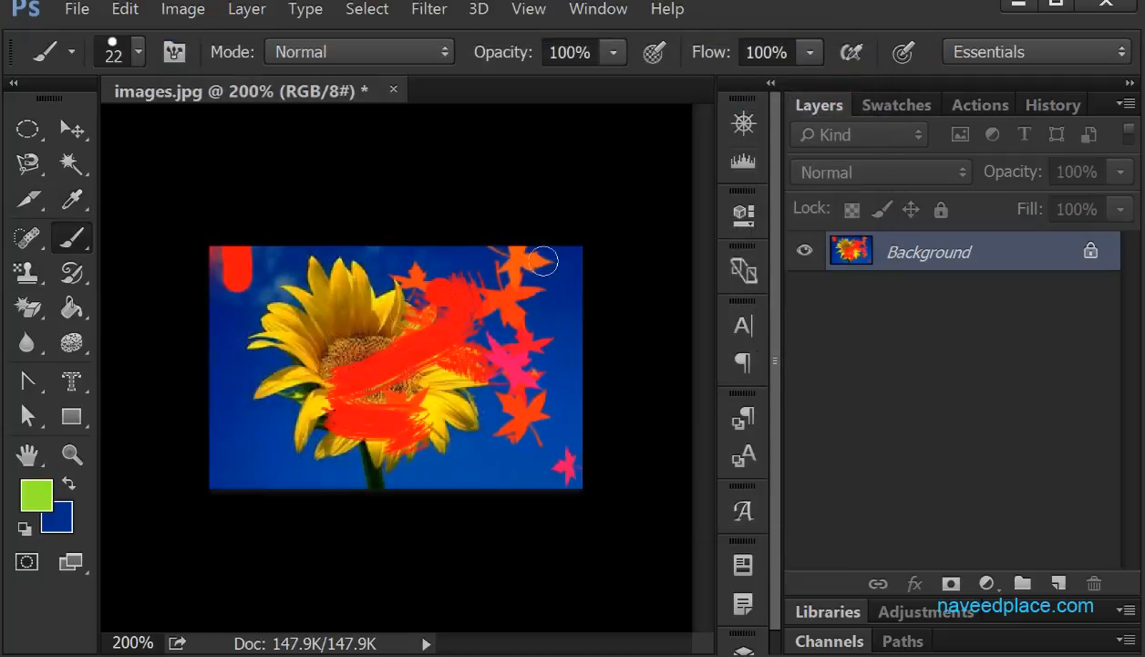
mouse_move(264, 456)
mouse_down()
mouse_move(411, 450)
mouse_move(348, 400)
mouse_move(266, 380)
mouse_up()
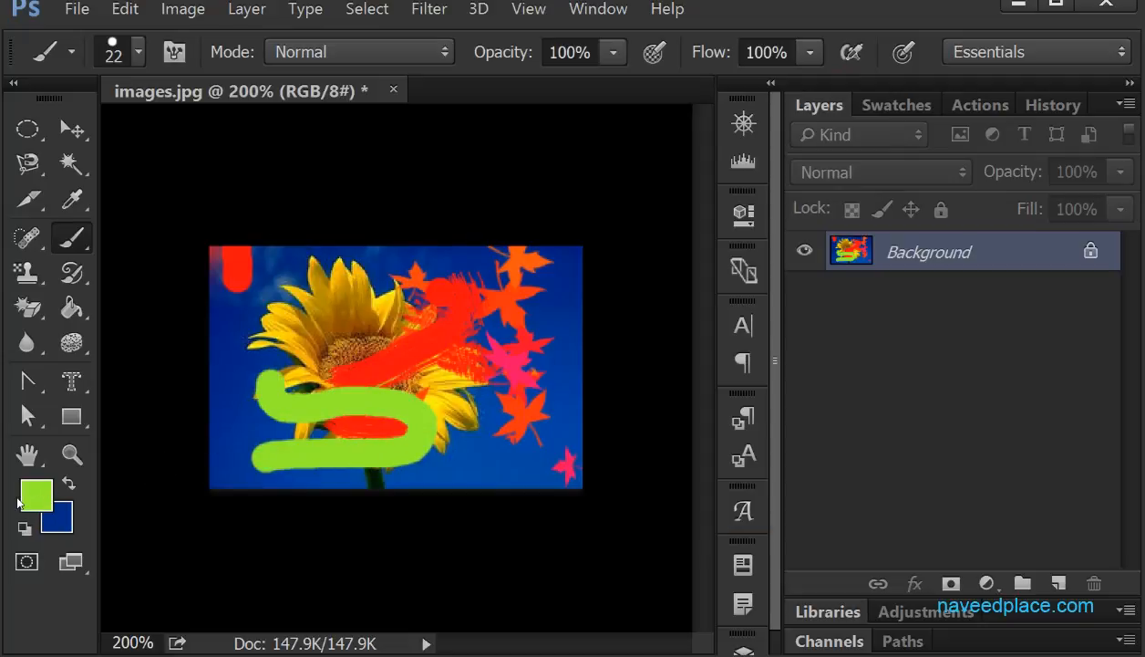
Step: Paint a vertical light green stroke down the right side of the image with the Brush tool at 100% opacity
right_click(77, 238)
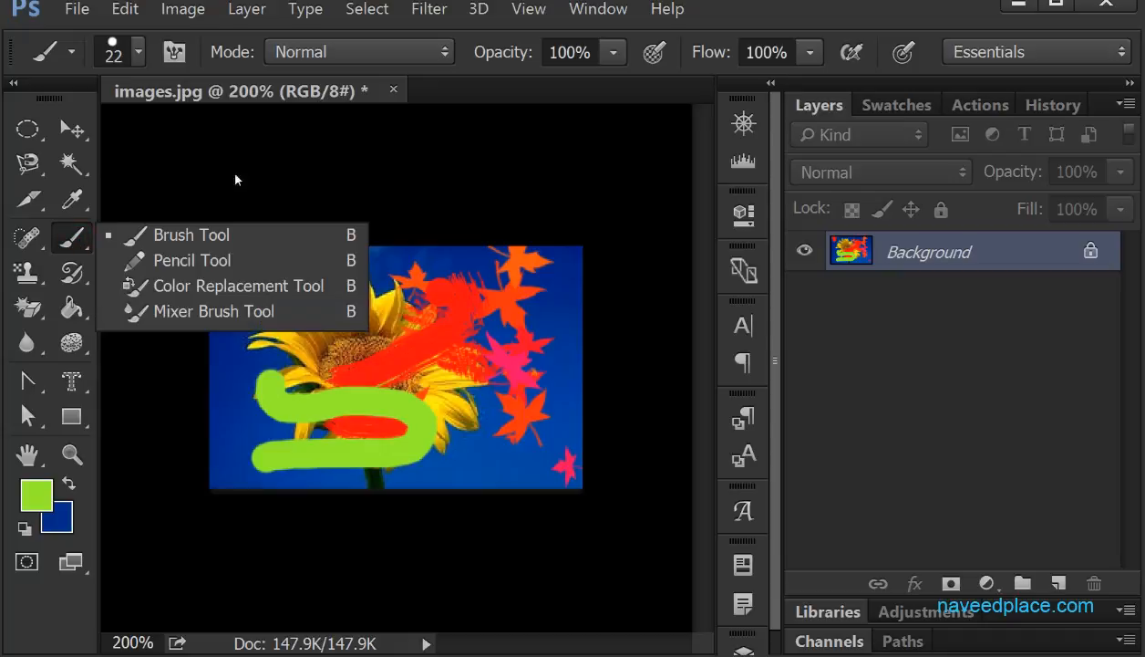
click(613, 52)
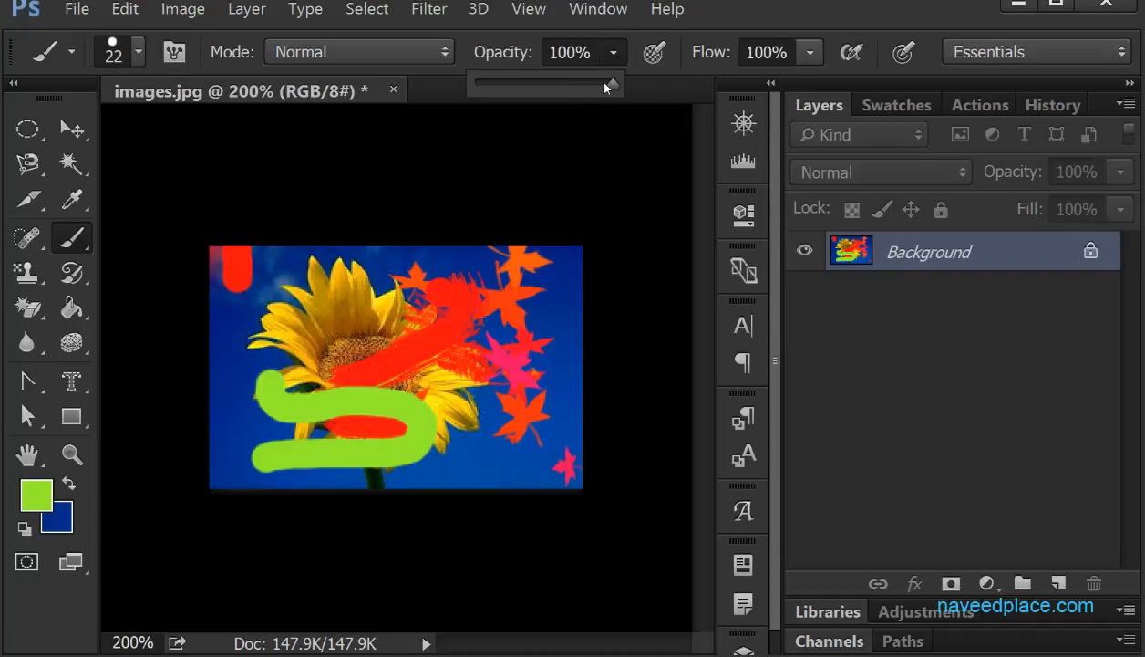
drag(589, 84, 501, 84)
drag(499, 82, 617, 84)
drag(549, 280, 549, 381)
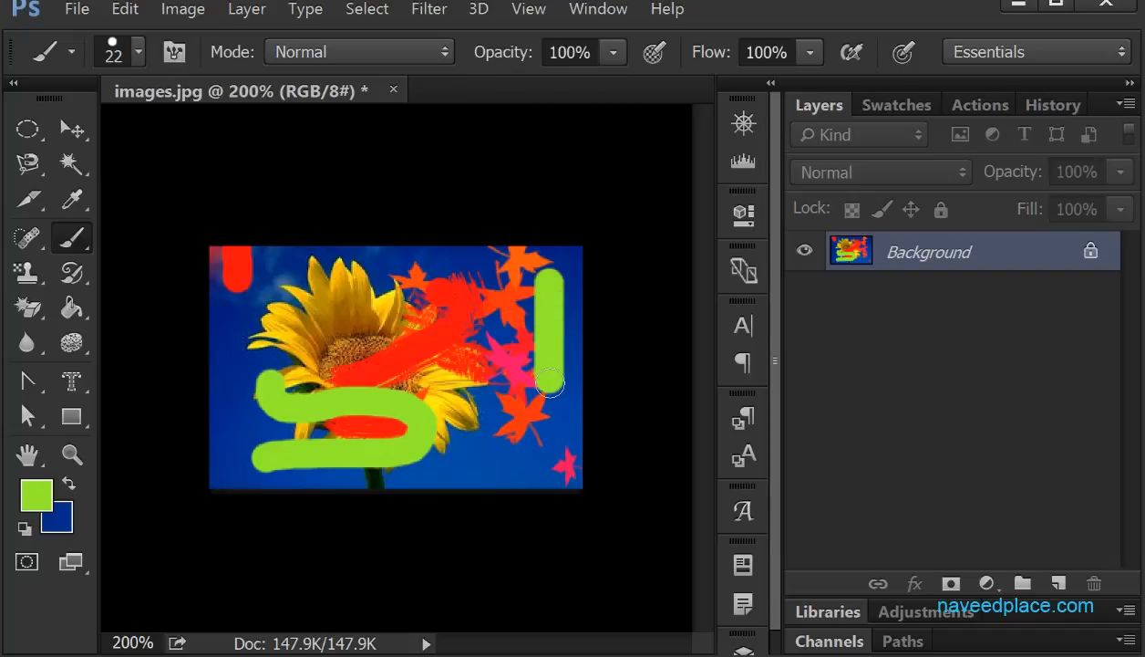
Step: Set the brush opacity to 19% and paint a faint green stroke across the sunflower's upper petals
click(611, 52)
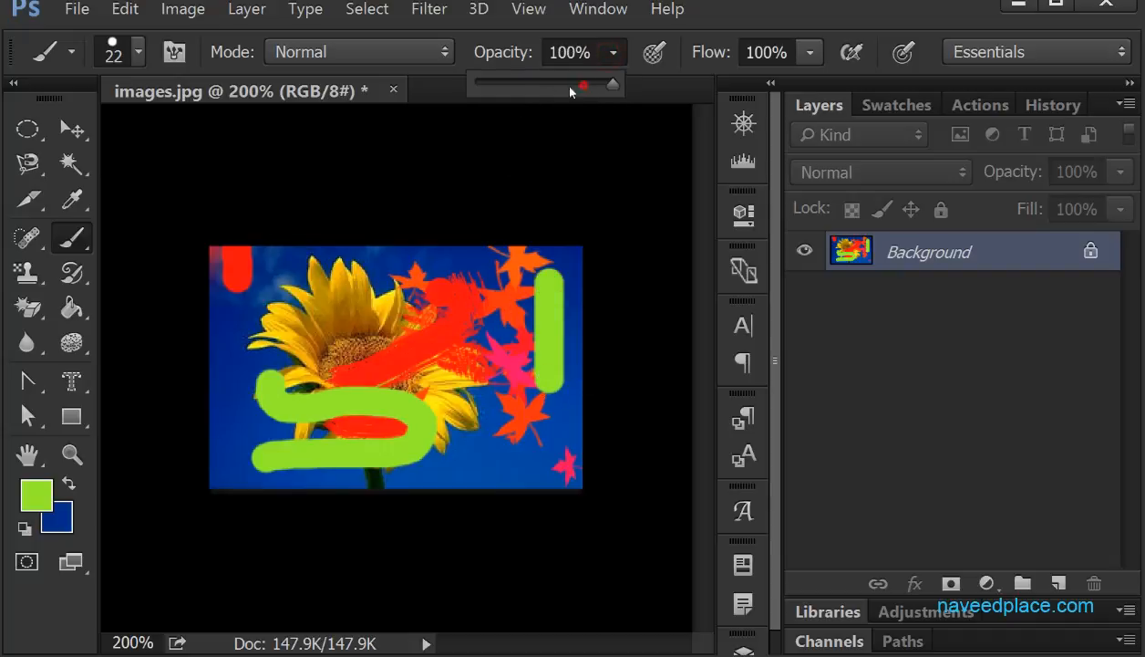
drag(583, 84, 501, 84)
mouse_move(315, 290)
mouse_down()
mouse_move(419, 290)
mouse_move(283, 271)
mouse_move(365, 255)
mouse_up()
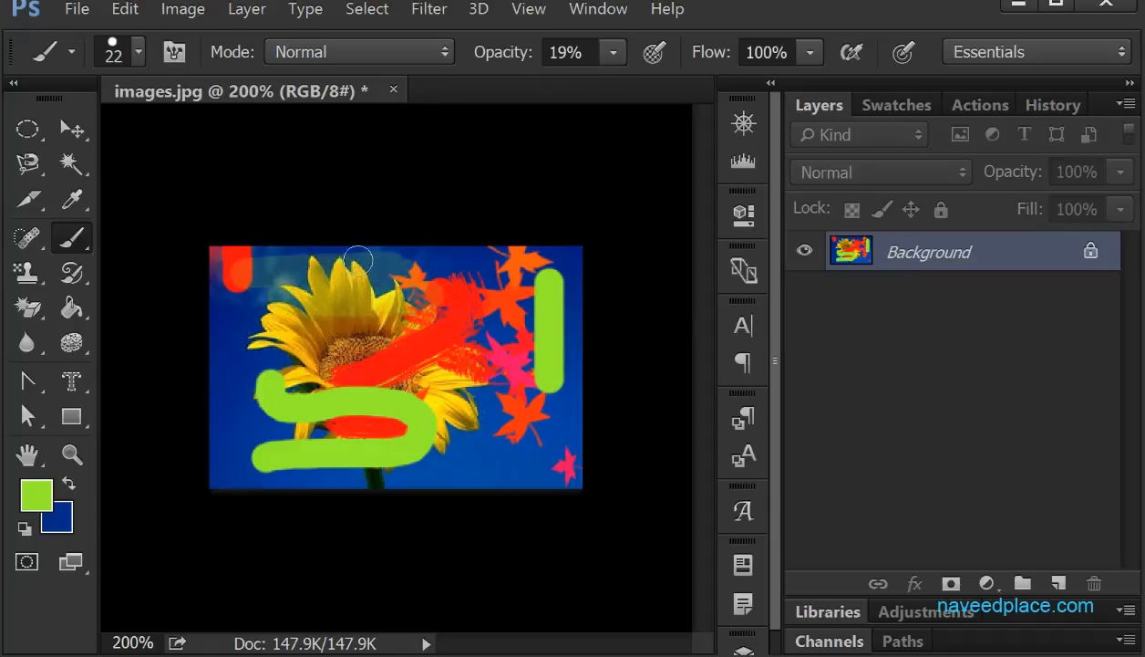
Step: Paint a zigzag green stroke at 100% opacity and reduced flow beside the lower right petals, restoring the flow to 100%
click(612, 52)
mouse_move(609, 85)
mouse_down()
mouse_move(770, 80)
mouse_move(757, 83)
mouse_up()
click(807, 52)
mouse_move(461, 375)
mouse_down()
mouse_move(488, 456)
mouse_move(521, 381)
mouse_up()
click(808, 52)
drag(809, 84, 900, 87)
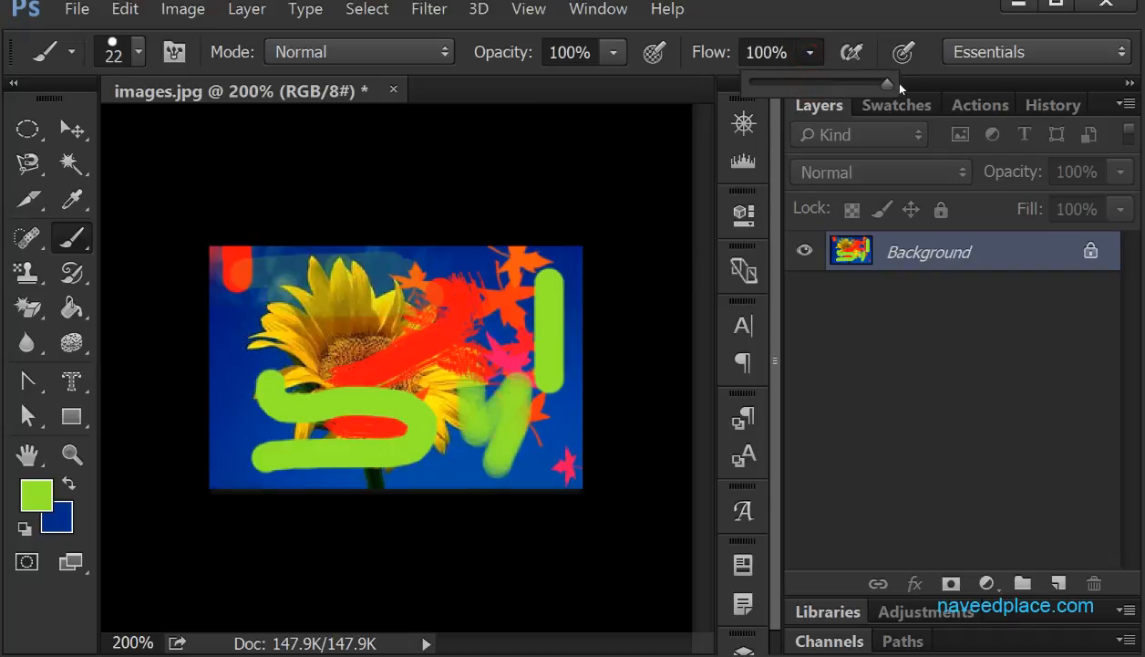
Step: Draw thin freehand green lines over the upper petals and the sunflower's left side with the 1 px Pencil tool
click(73, 239)
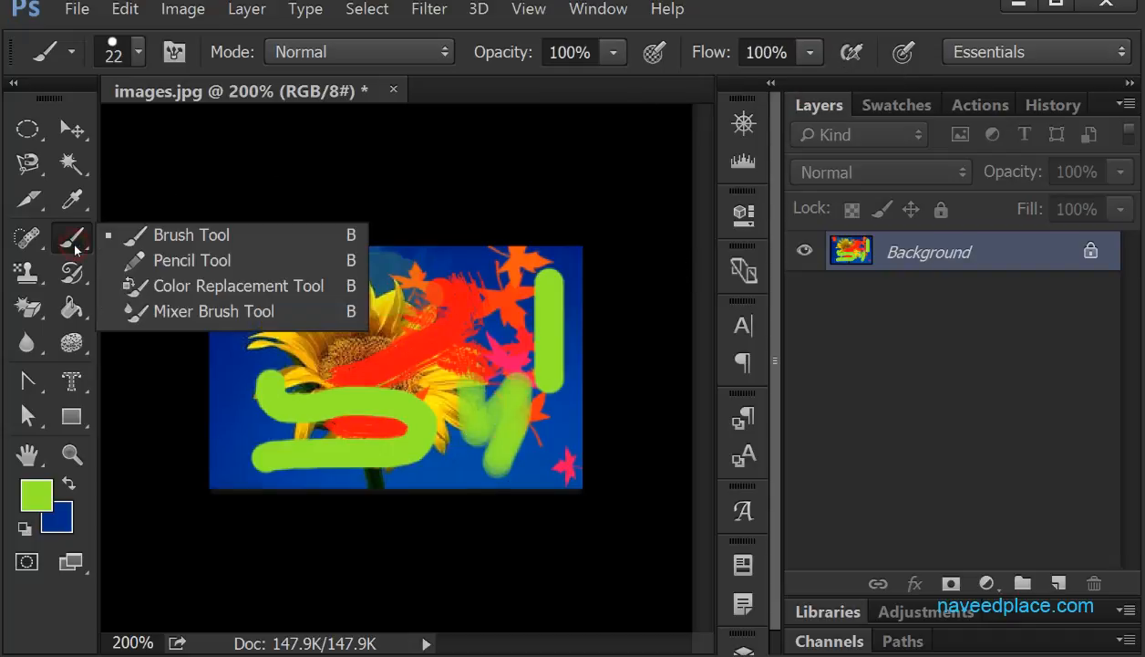
click(167, 261)
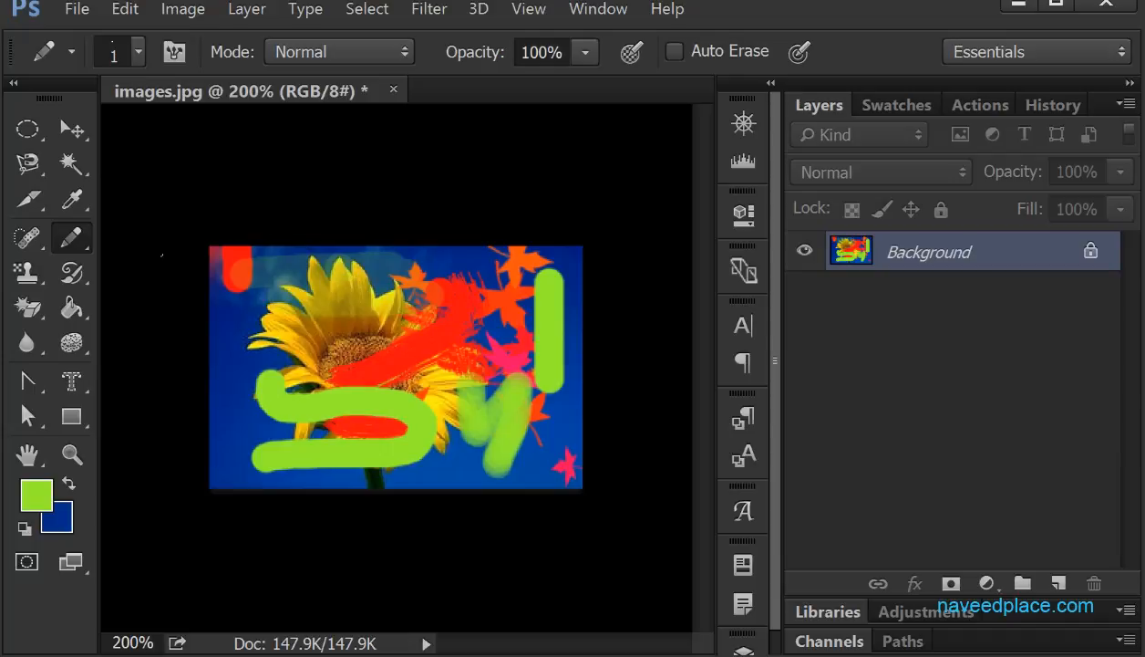
click(138, 52)
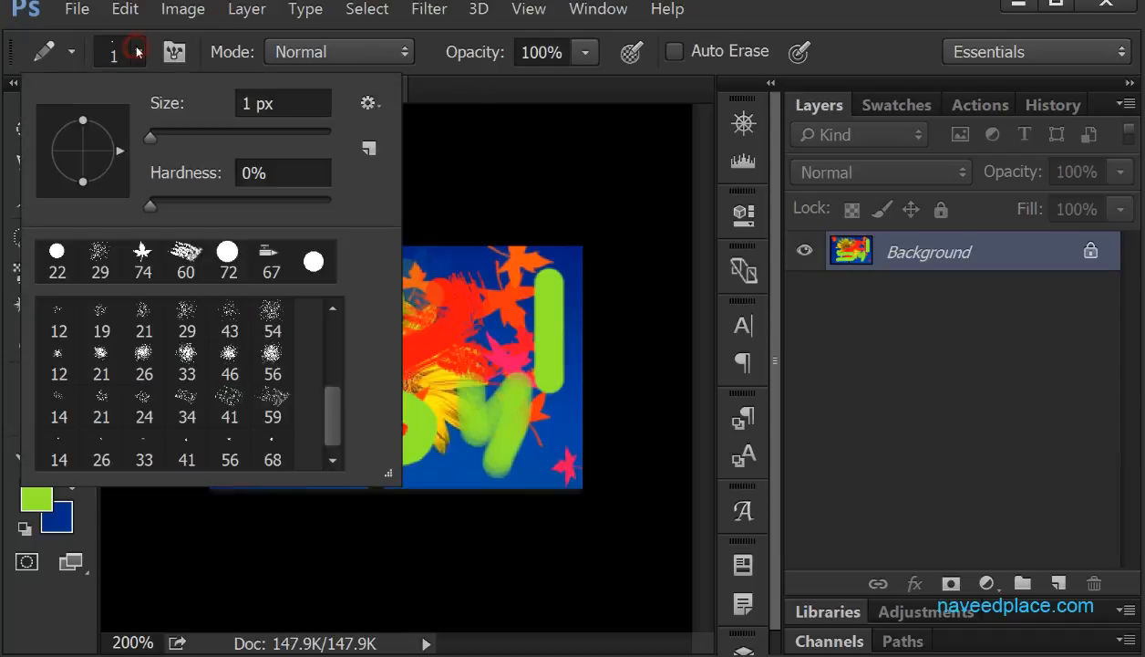
click(319, 51)
key(Escape)
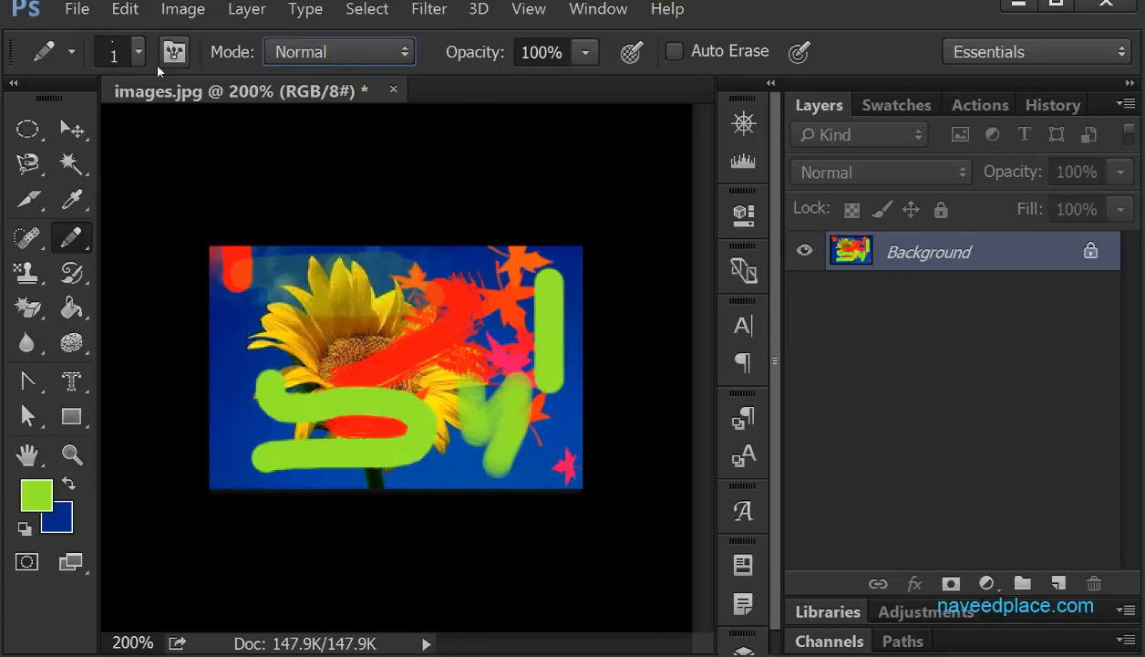
click(138, 52)
click(424, 307)
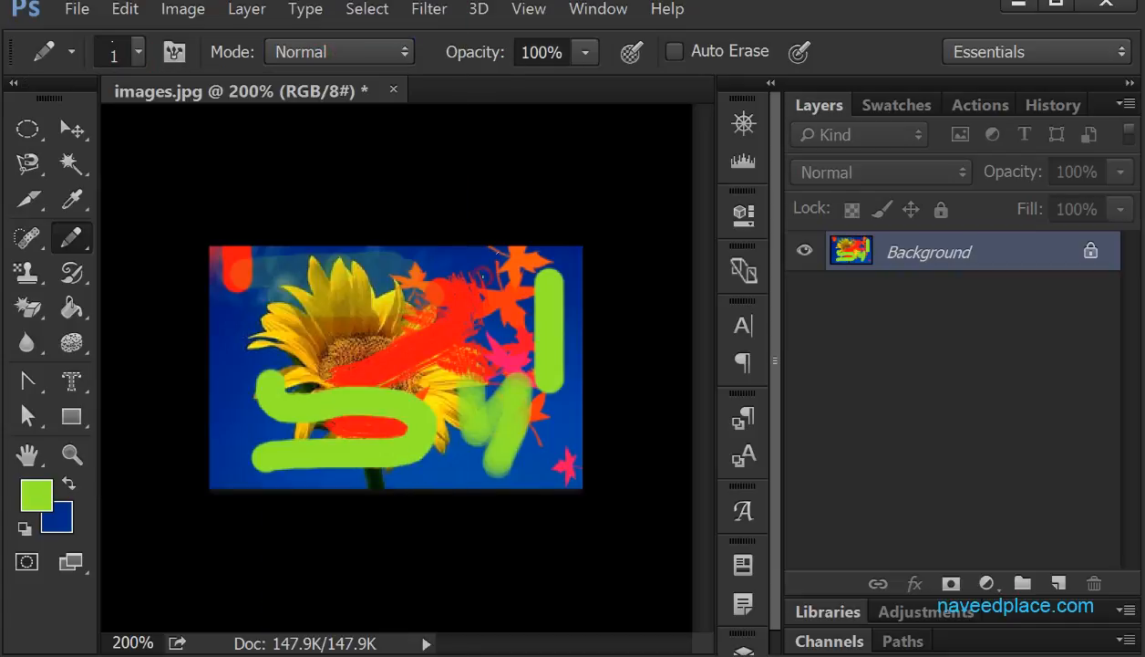
mouse_move(392, 270)
mouse_down()
mouse_move(415, 273)
mouse_move(335, 305)
mouse_up()
mouse_move(226, 381)
mouse_down()
mouse_move(253, 387)
mouse_move(284, 374)
mouse_move(274, 339)
mouse_up()
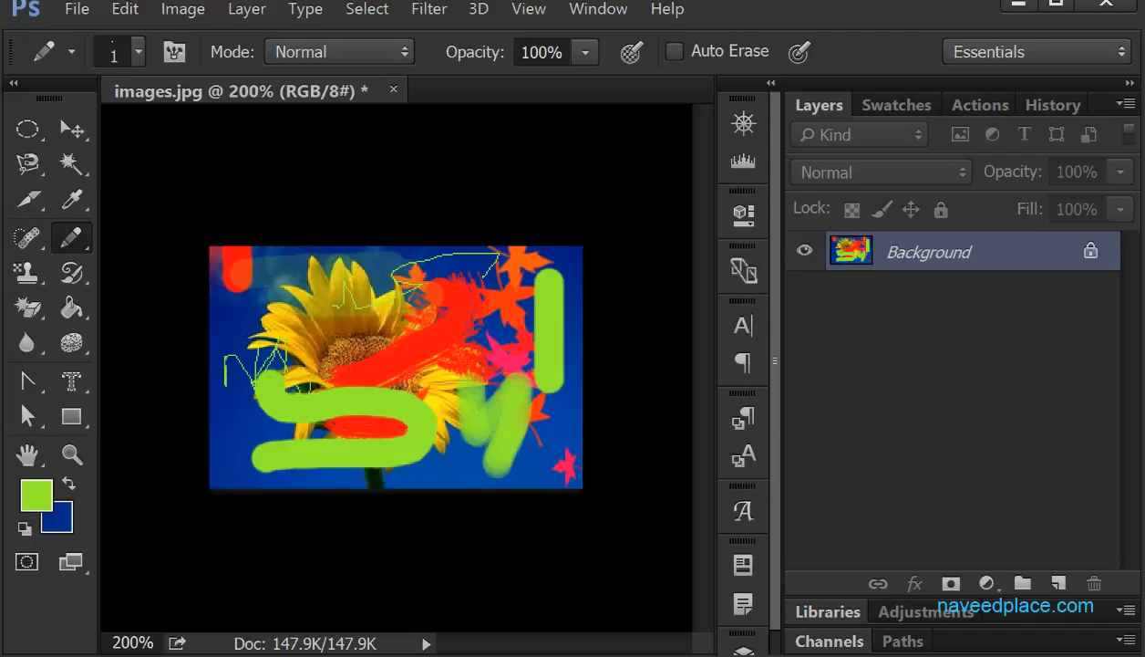
Step: Handwrite a short word in light green with the 1 px pencil to the right of the sunflower's stem
key(ctrl+plus)
key(ctrl+plus)
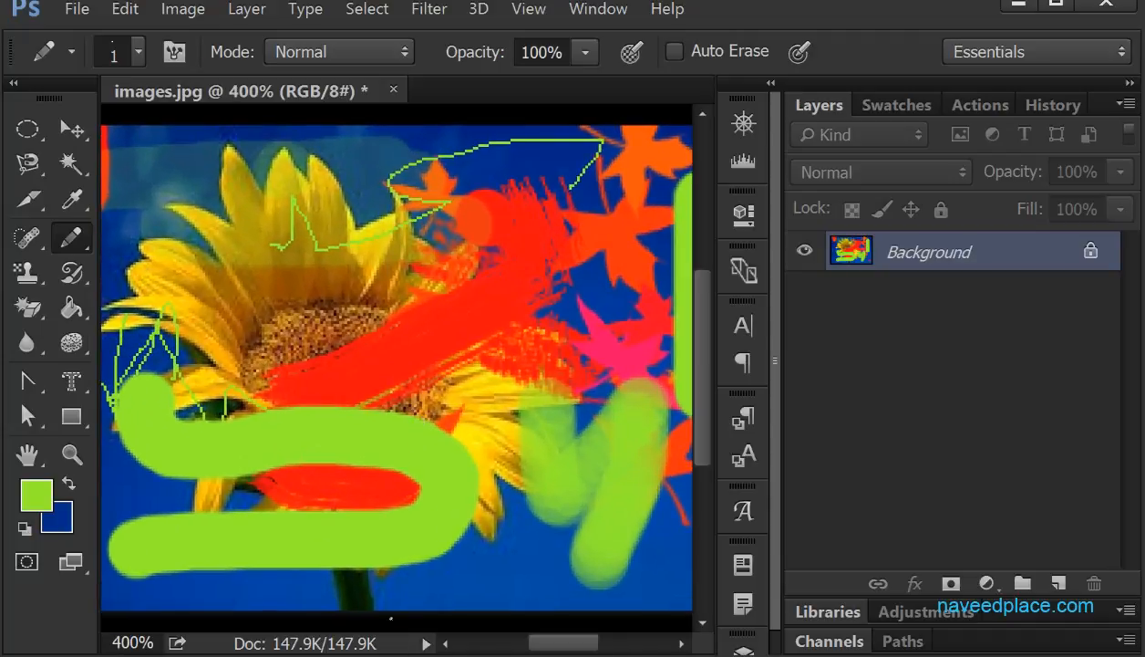
mouse_move(398, 584)
mouse_down()
mouse_move(435, 559)
mouse_move(459, 575)
mouse_move(447, 582)
mouse_move(467, 557)
mouse_move(503, 584)
mouse_move(532, 571)
mouse_move(576, 597)
mouse_up()
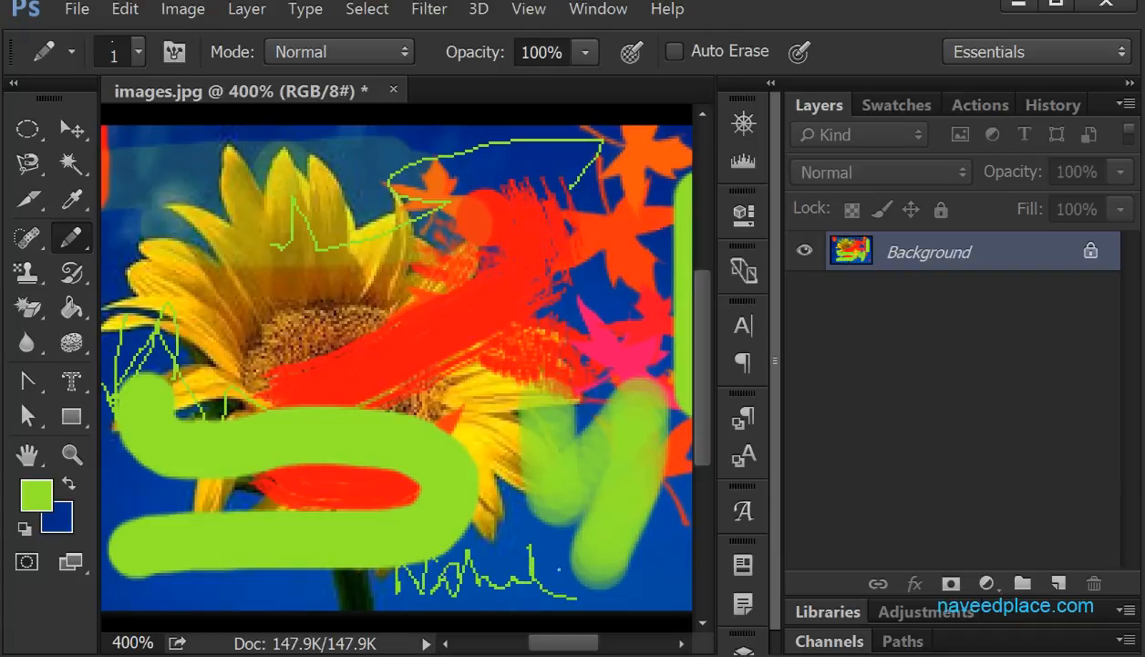
Step: Scribble over the handwritten word with the pencil's Auto Erase option enabled, switching the option off again
right_click(74, 238)
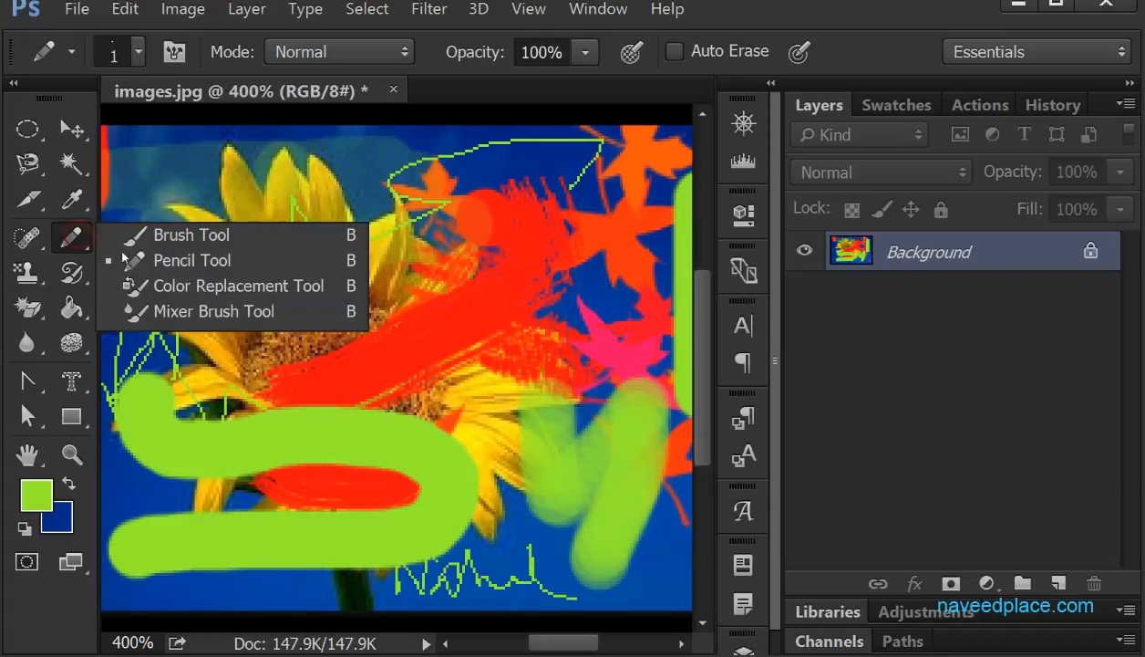
click(197, 260)
click(675, 51)
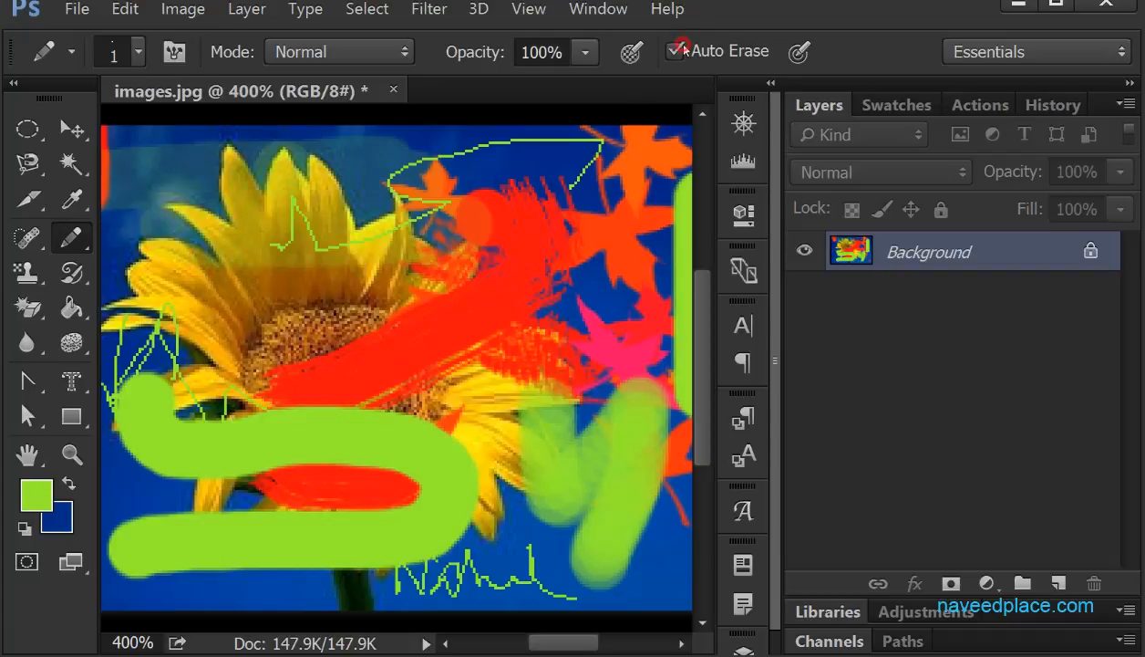
mouse_move(527, 517)
mouse_down()
mouse_move(441, 551)
mouse_move(556, 572)
mouse_up()
drag(447, 553, 520, 509)
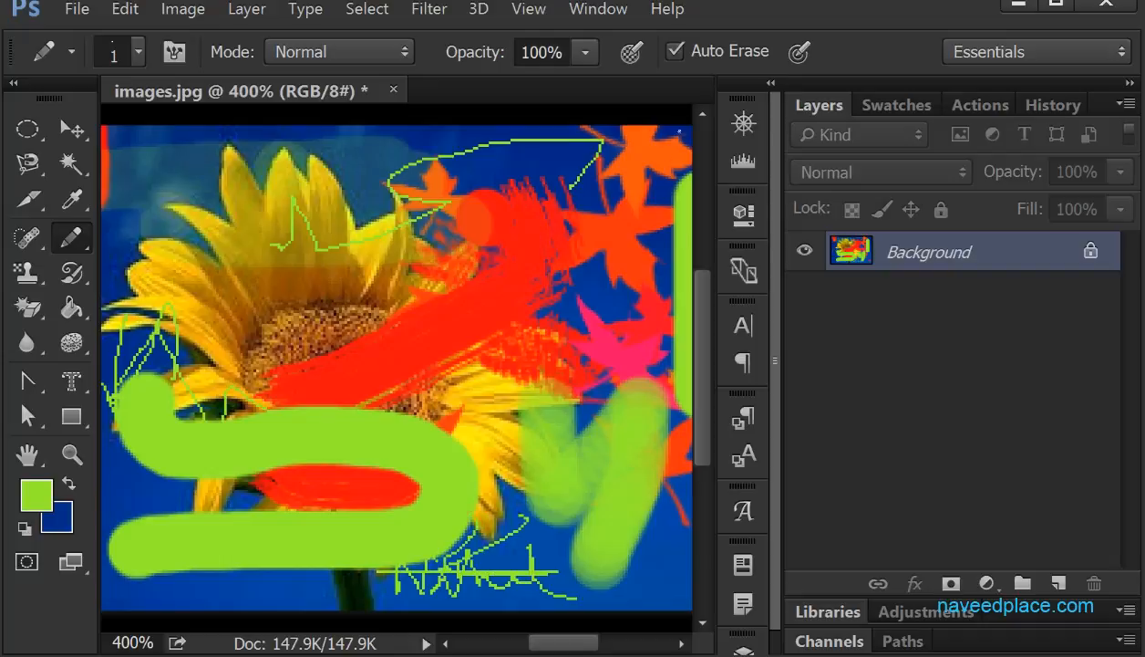
click(675, 51)
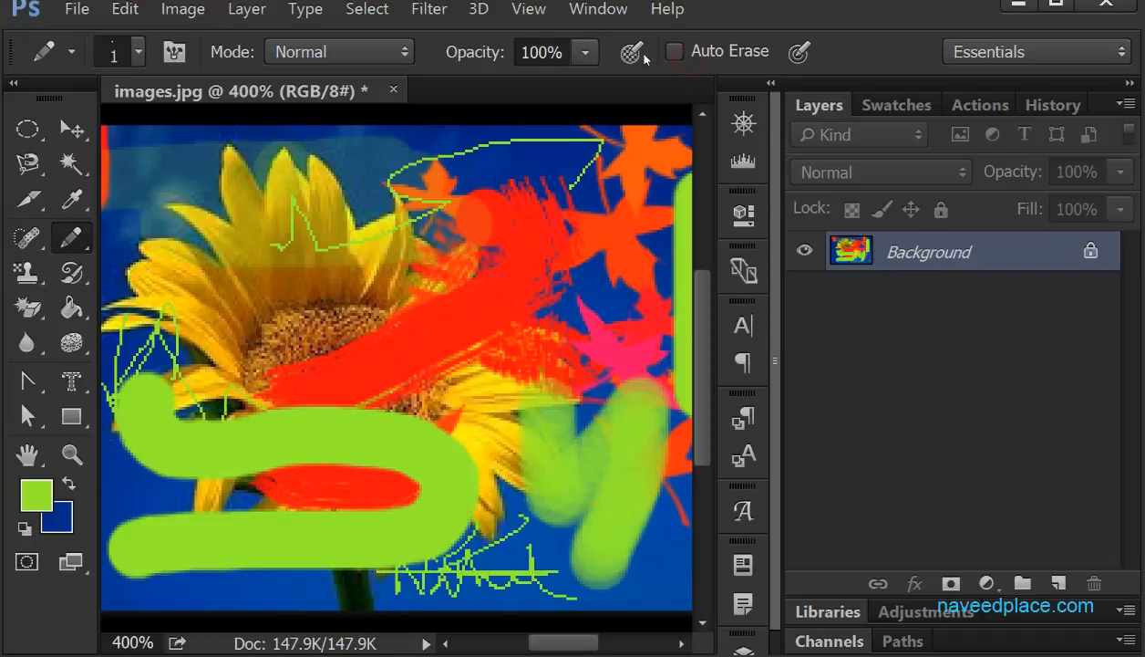
Step: Switch to the Mixer Brush tool and undo all painted strokes back to the original sunflower image
right_click(84, 237)
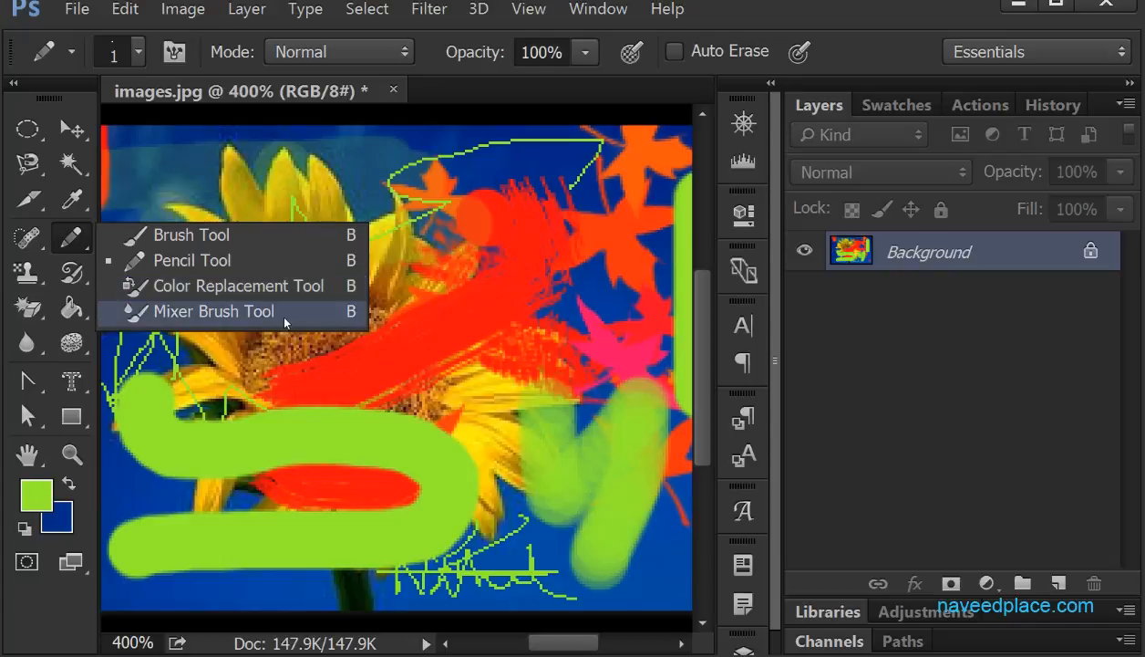
click(147, 315)
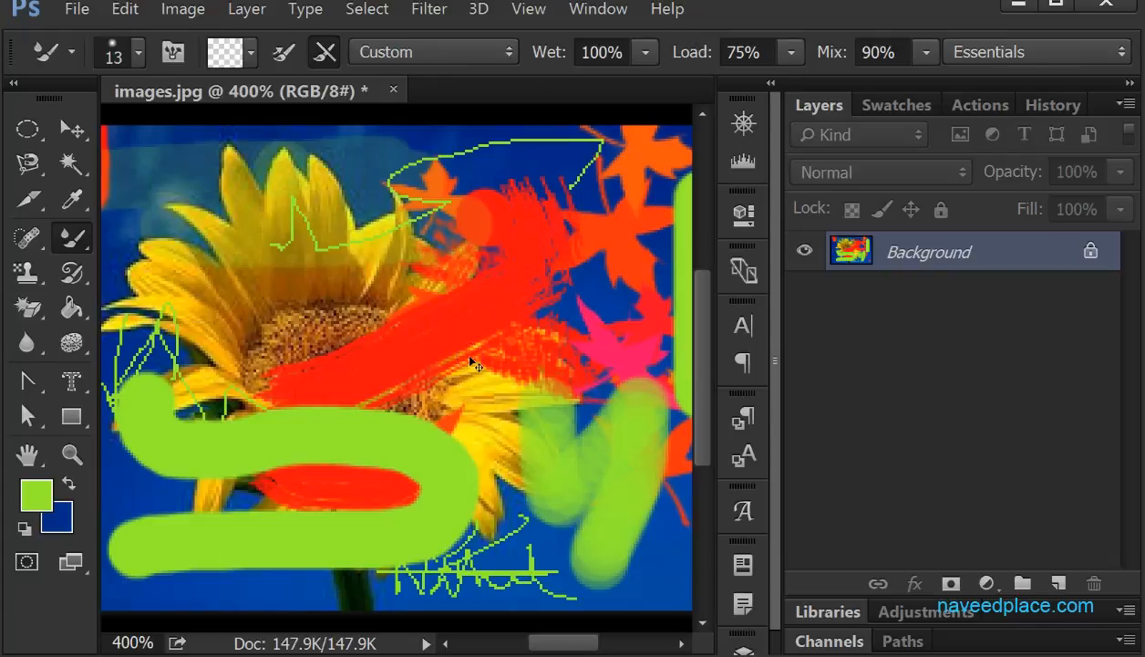
key(ctrl+alt+z)
key(ctrl+alt+z)
key(ctrl+alt+z)
key(ctrl+alt+z)
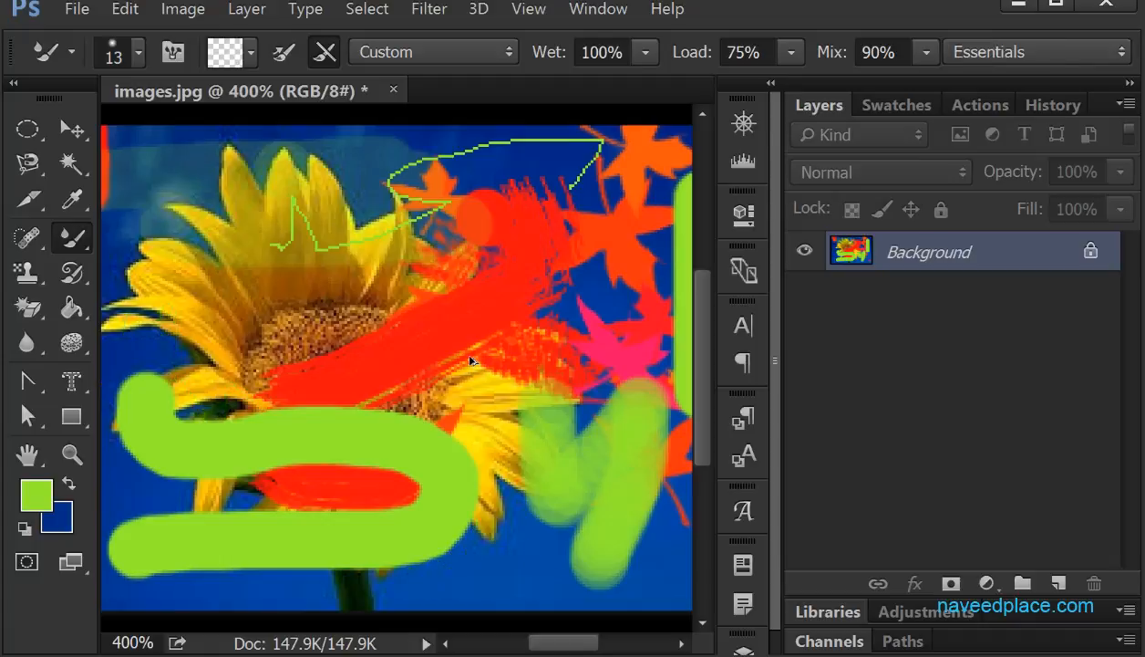
key(ctrl+alt+z)
key(ctrl+alt+z)
key(ctrl+alt+z)
key(ctrl+alt+z)
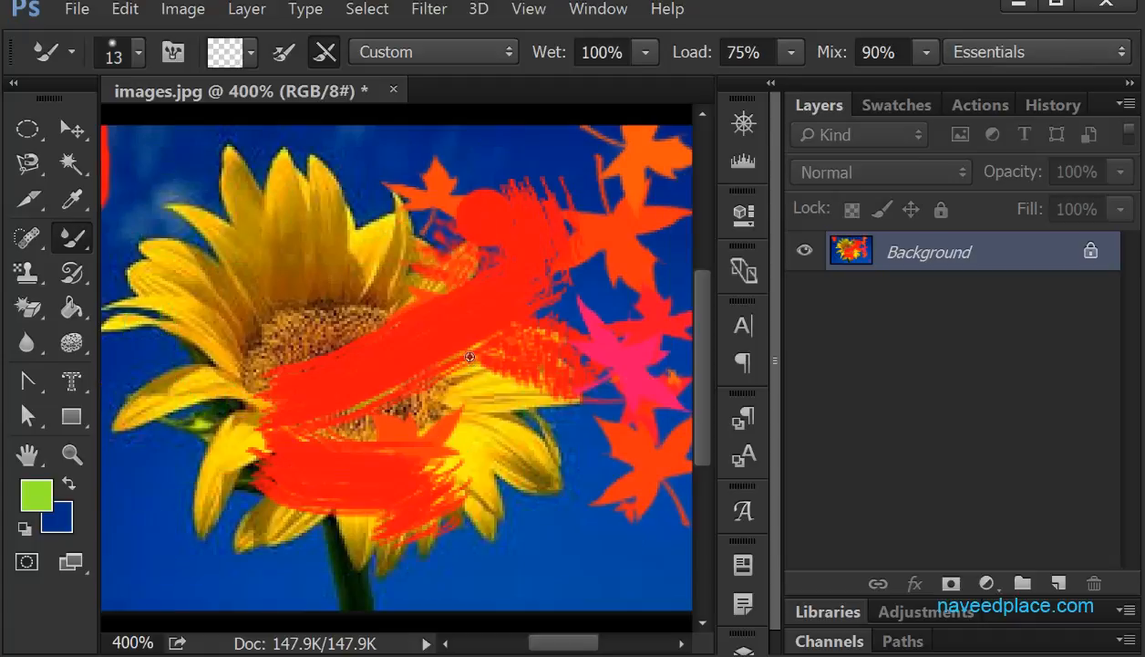
key(ctrl+alt+z)
key(ctrl+alt+z)
key(ctrl+alt+z)
key(ctrl+alt+z)
key(ctrl+alt+z)
key(ctrl+alt+z)
key(ctrl+alt+z)
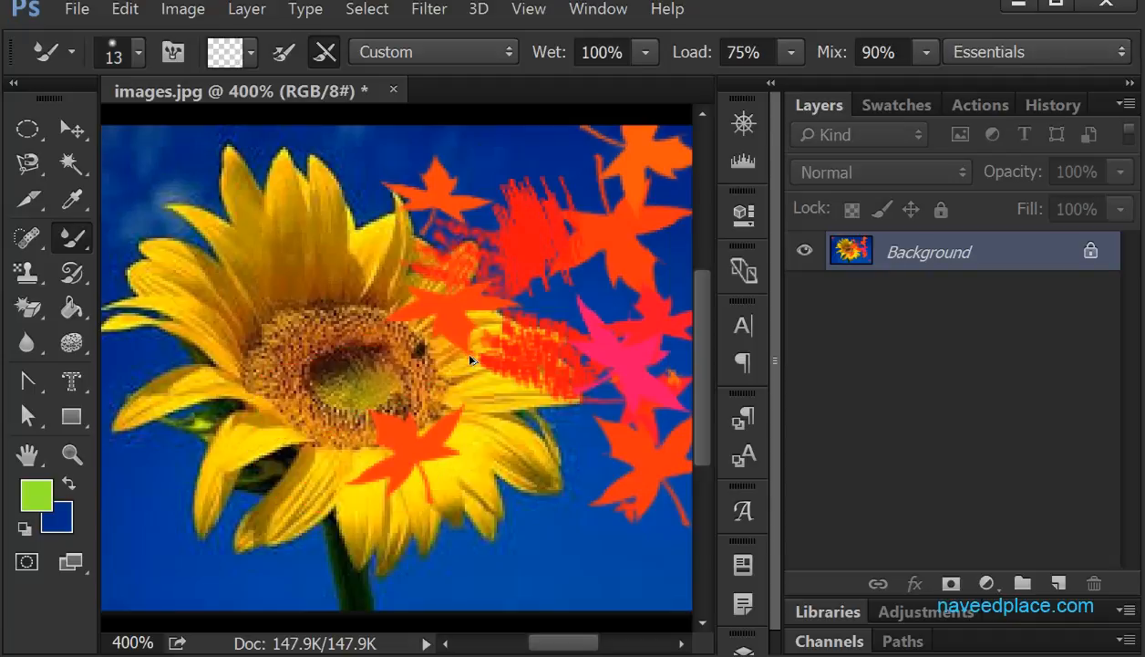
key(ctrl+alt+z)
key(ctrl+alt+z)
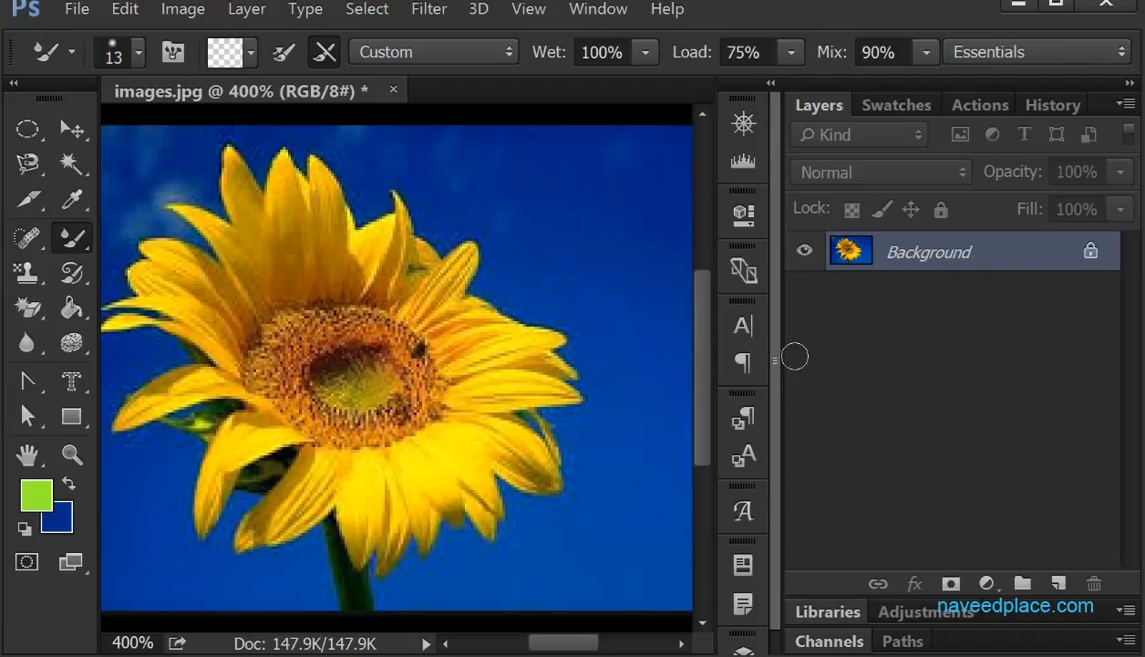
Step: Duplicate the Background layer and hide the original layer
drag(994, 255, 1058, 577)
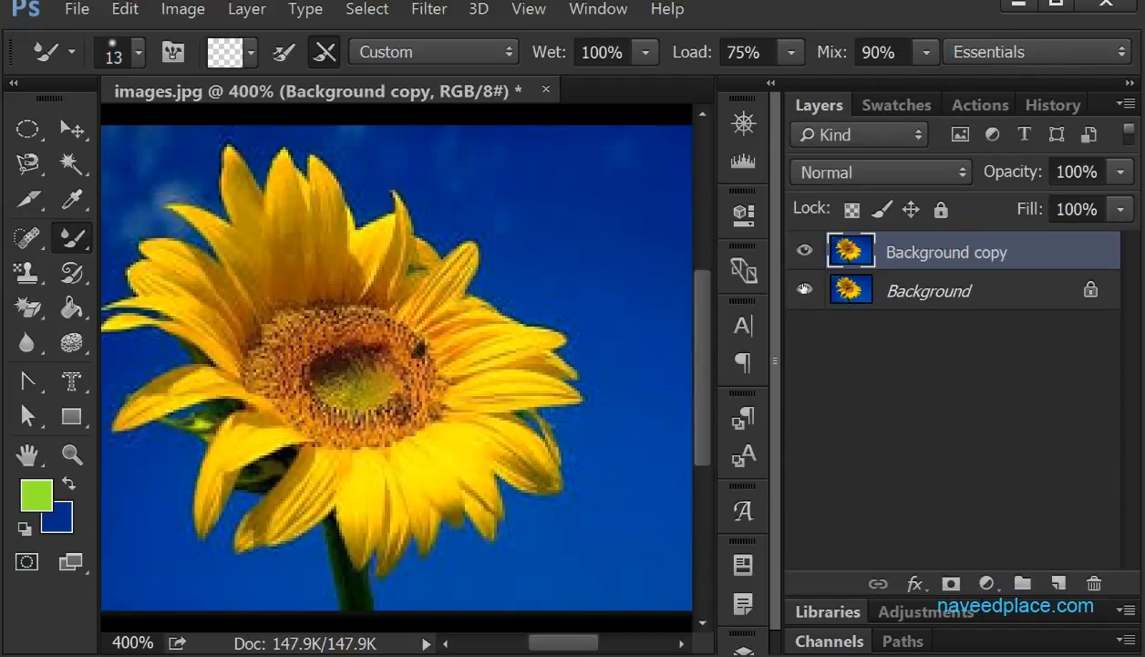
click(804, 290)
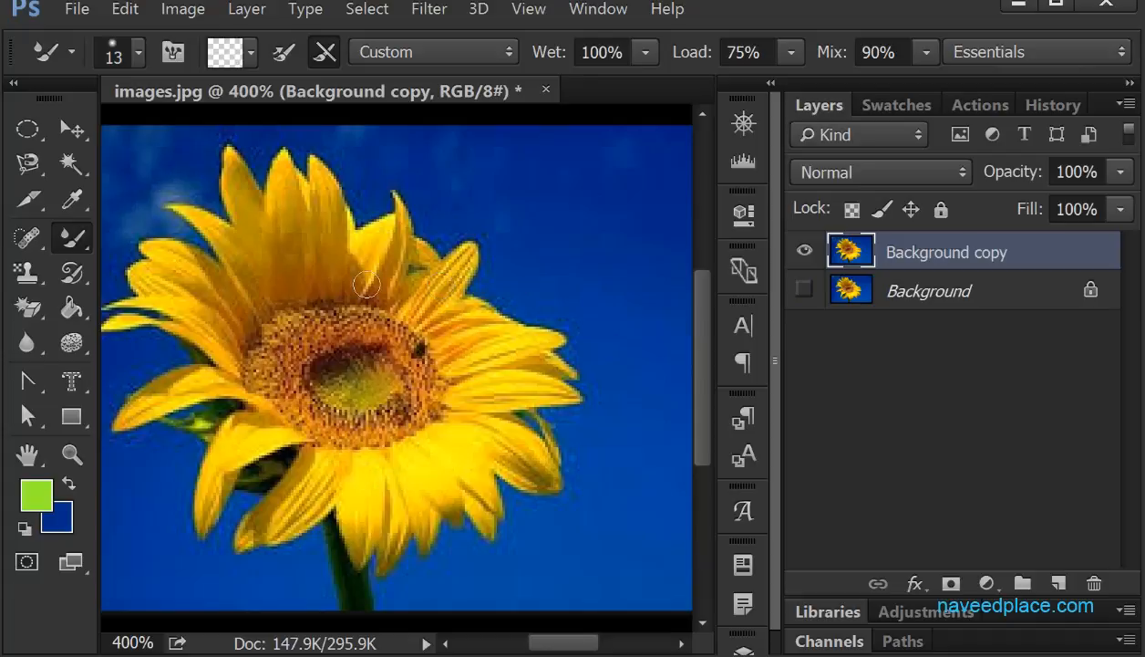
Step: Smear the sunflower's right-hand petals into the blue background on the copied layer with the 13 px Mixer Brush
right_click(80, 239)
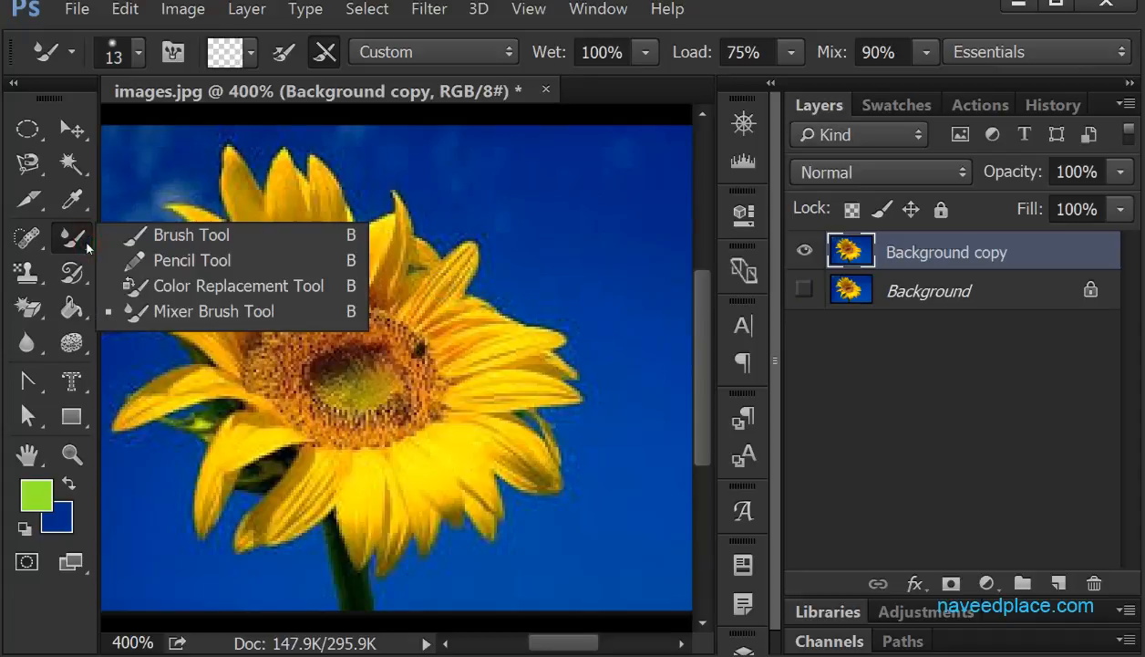
click(184, 314)
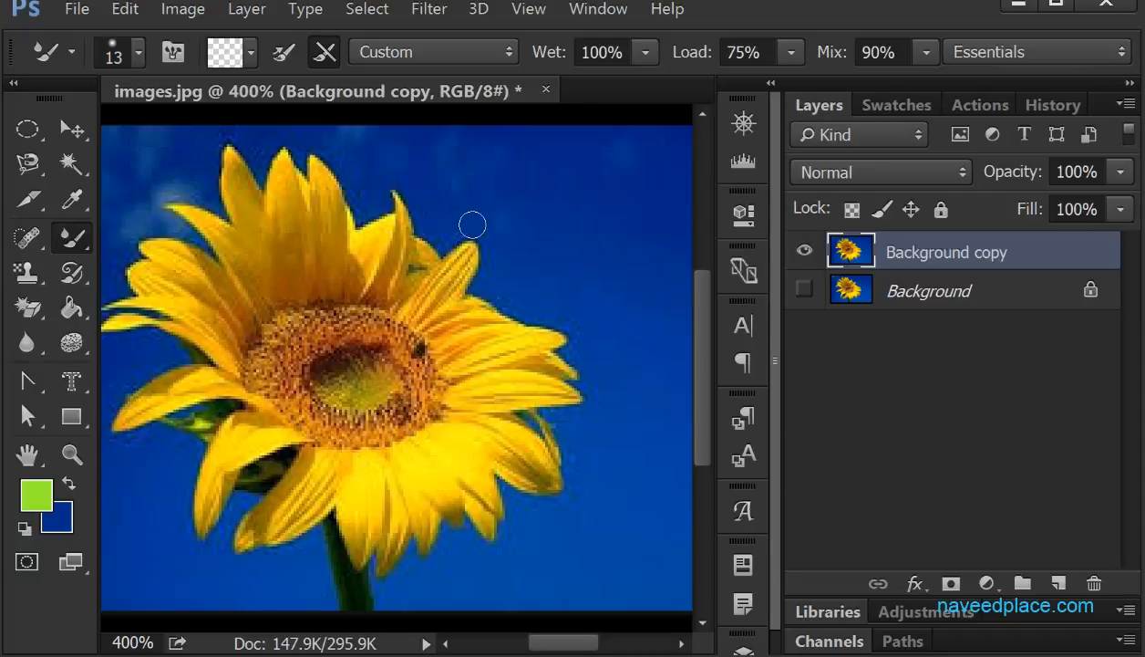
drag(460, 260, 535, 228)
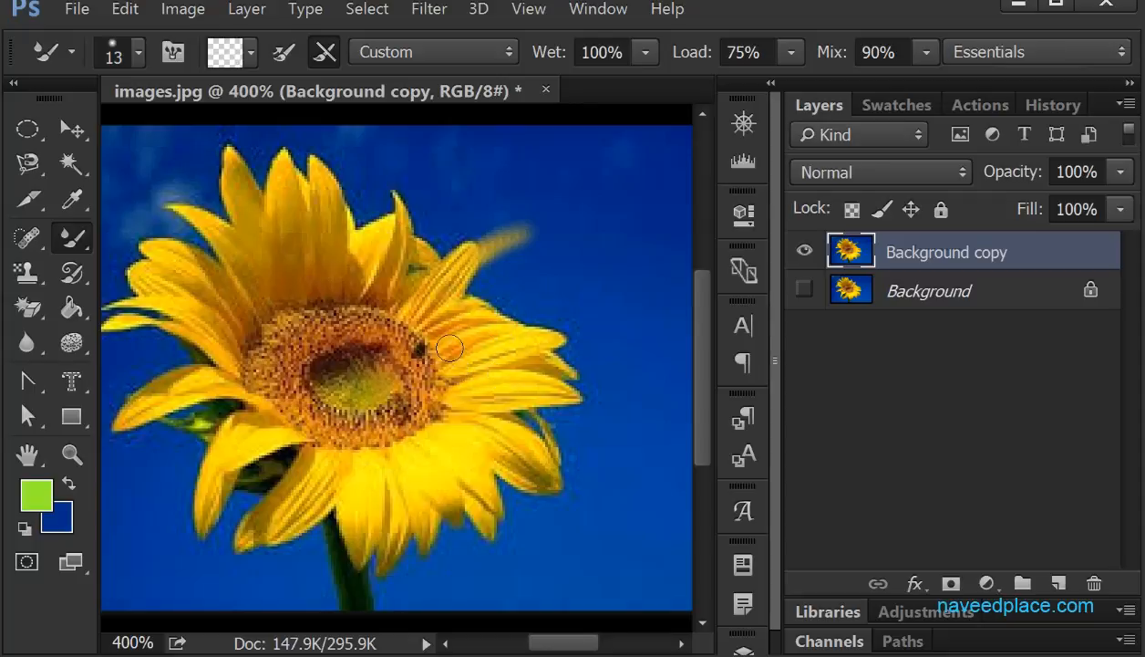
mouse_move(508, 352)
mouse_down()
mouse_move(557, 270)
mouse_move(534, 332)
mouse_move(563, 316)
mouse_move(542, 353)
mouse_move(601, 292)
mouse_up()
mouse_move(470, 388)
mouse_down()
mouse_move(448, 418)
mouse_move(463, 411)
mouse_move(401, 448)
mouse_up()
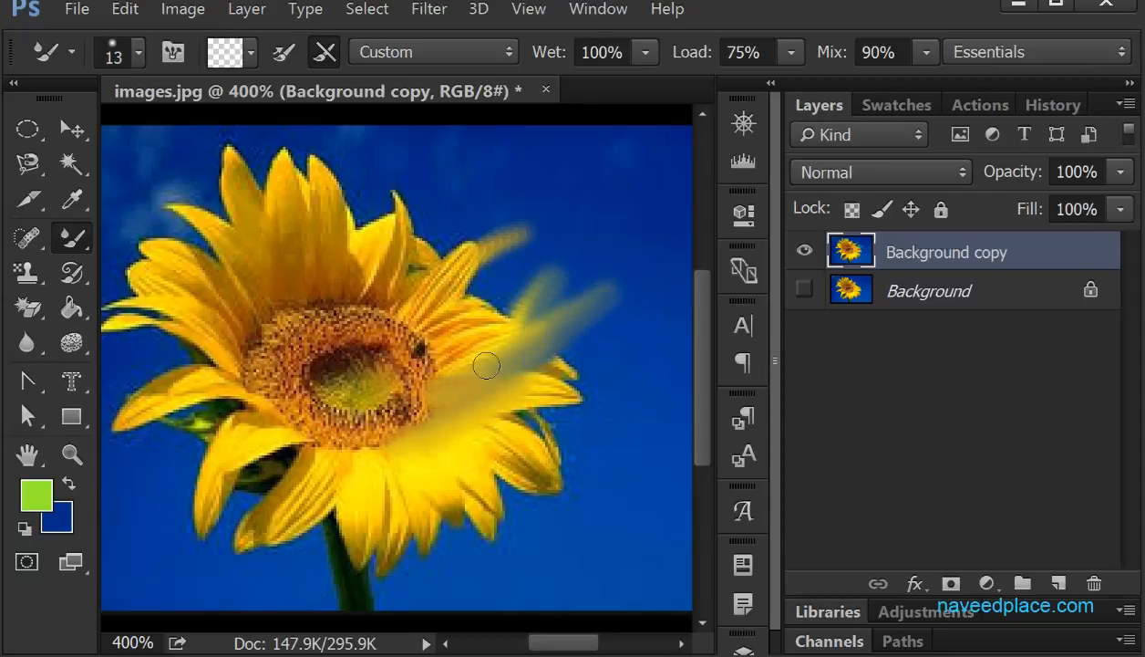
mouse_move(552, 460)
mouse_down()
mouse_move(422, 464)
mouse_move(545, 472)
mouse_move(427, 499)
mouse_up()
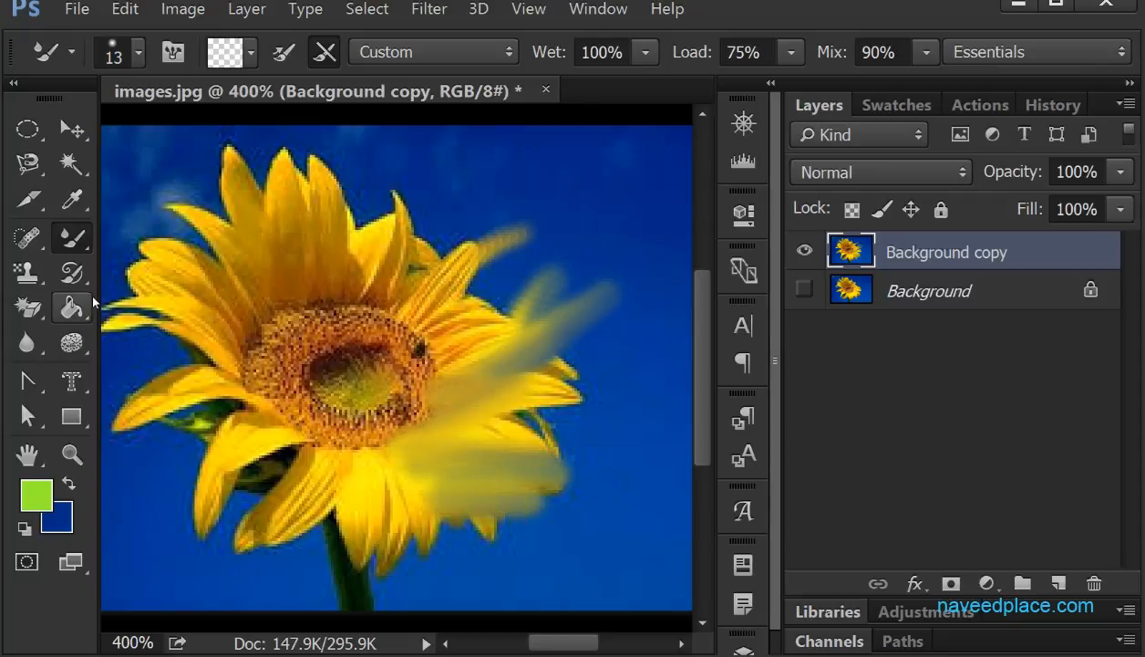
Step: Look through the Mixer Brush's load options and set its blending preset to Dry
right_click(77, 241)
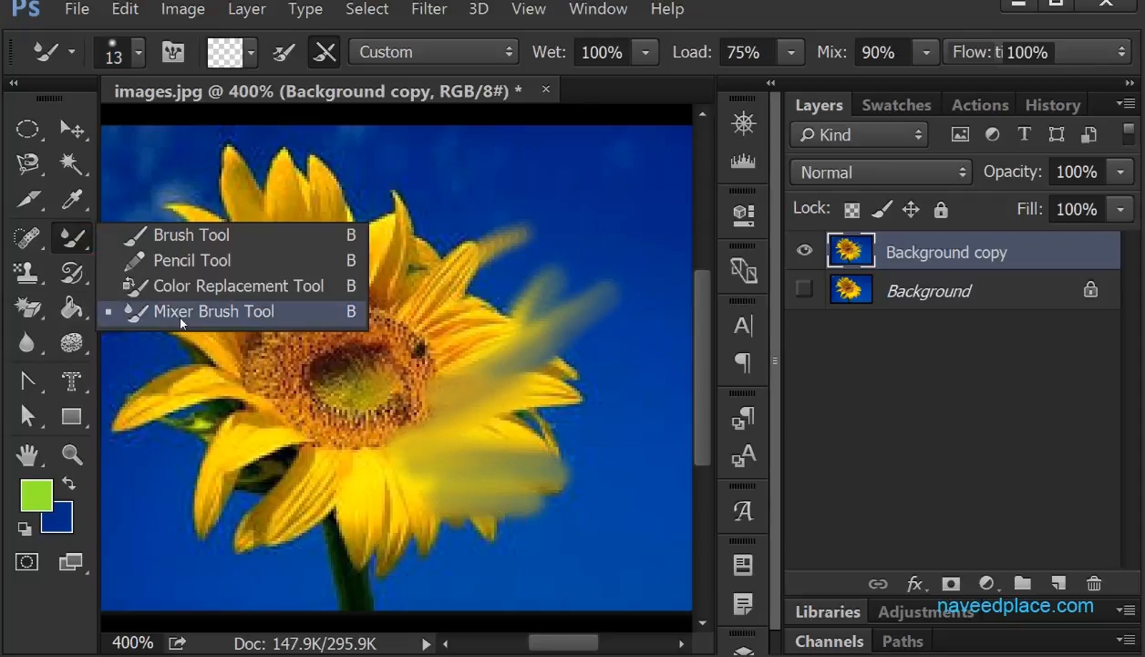
click(252, 53)
click(252, 53)
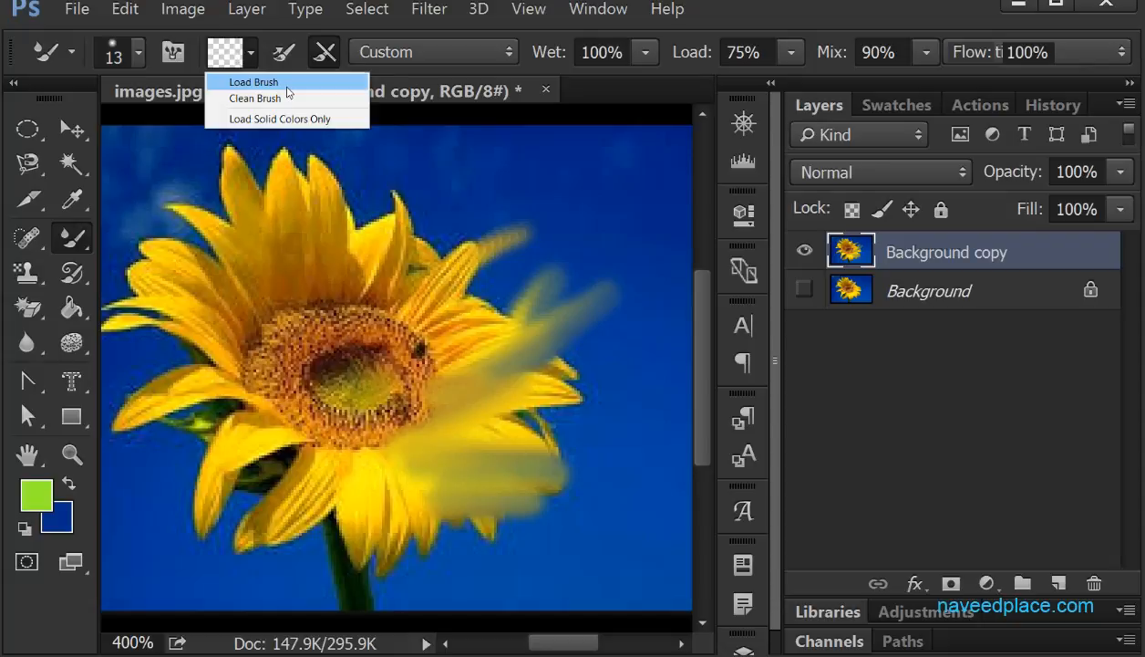
click(281, 53)
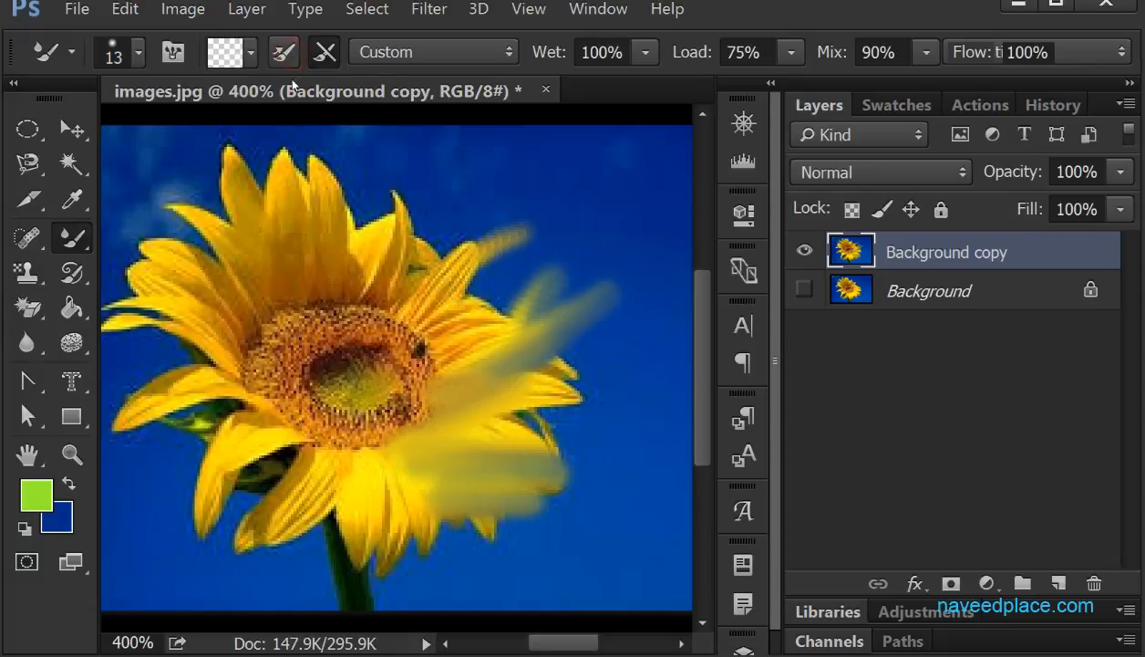
click(390, 52)
click(405, 118)
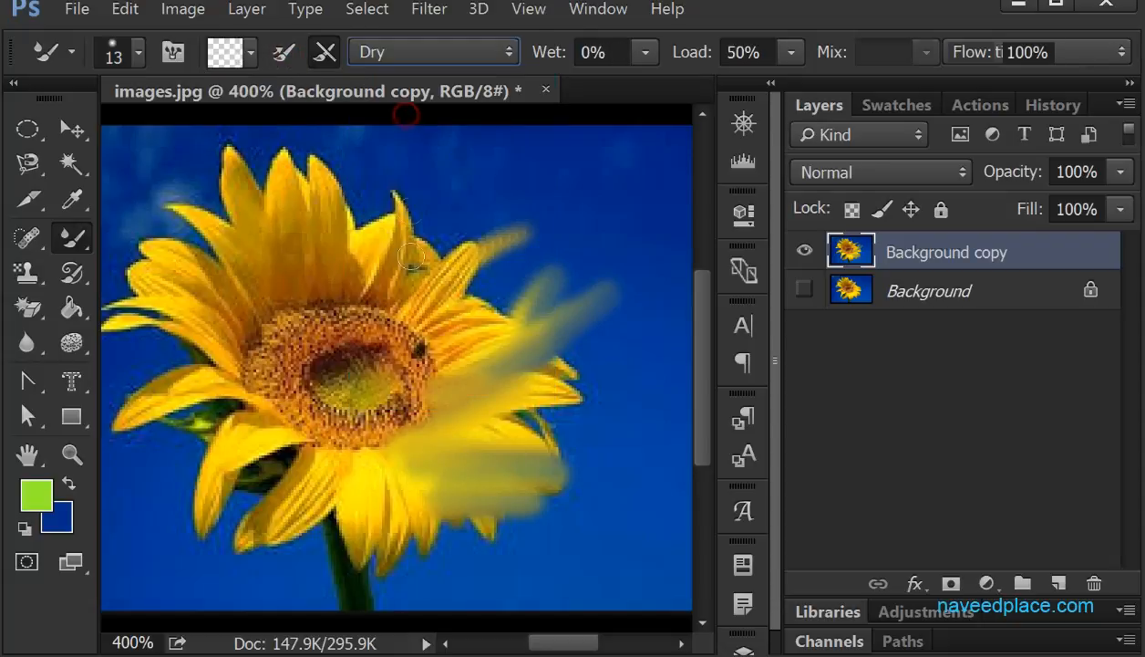
Step: Try the Mixer Brush's Dry, Heavy Load and Custom blending presets
click(429, 53)
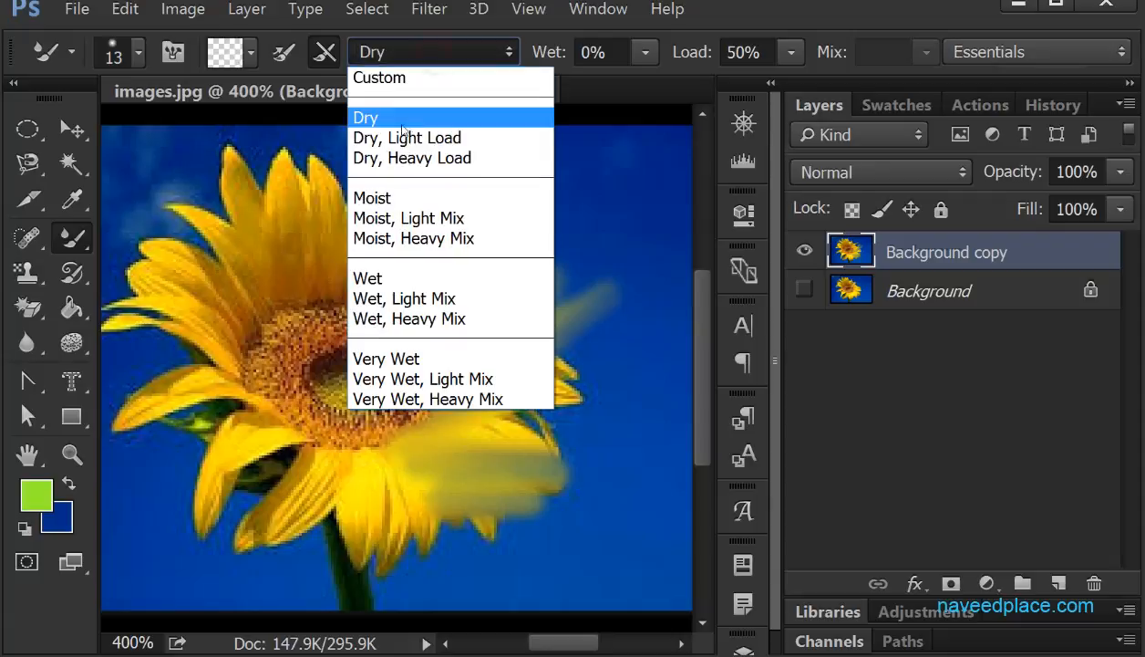
click(365, 158)
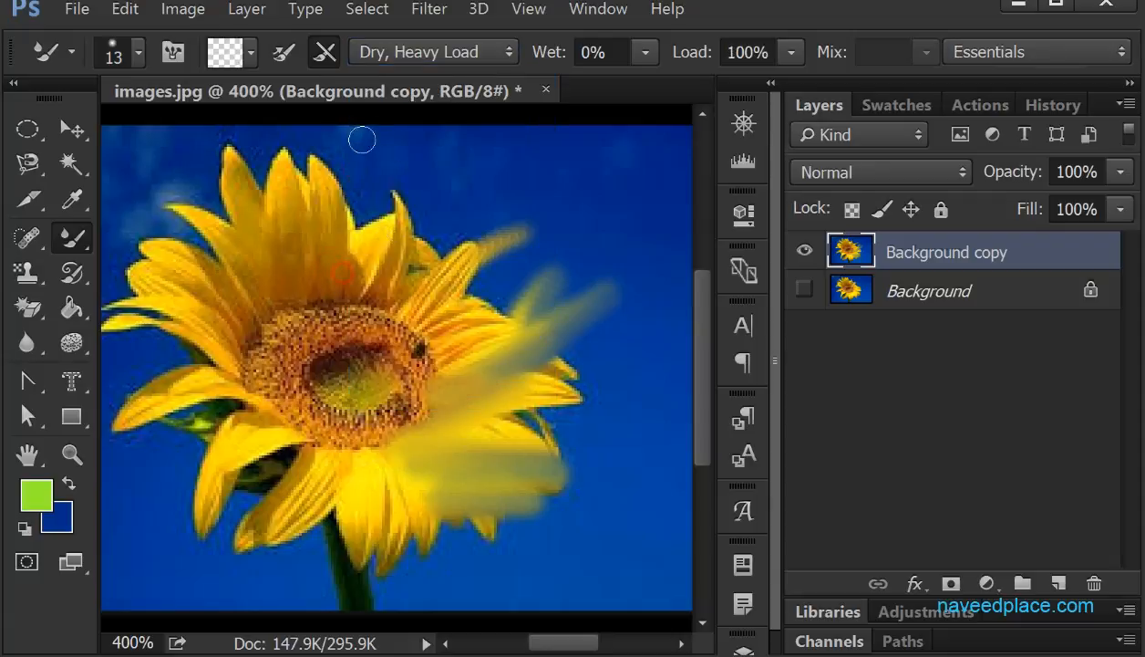
click(412, 53)
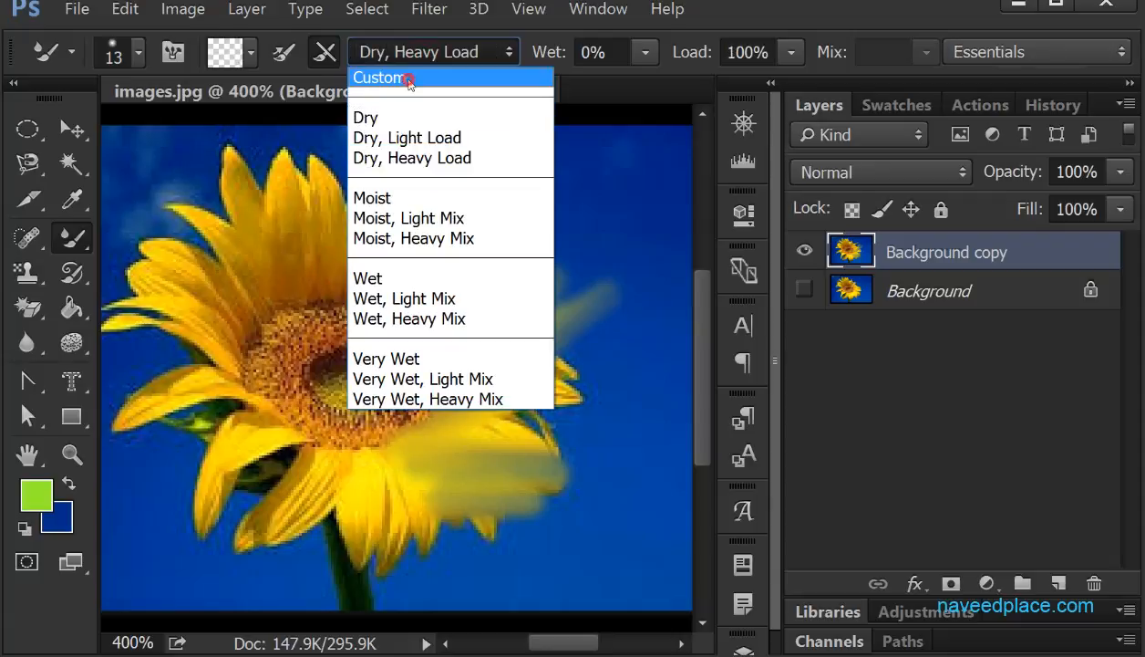
click(408, 78)
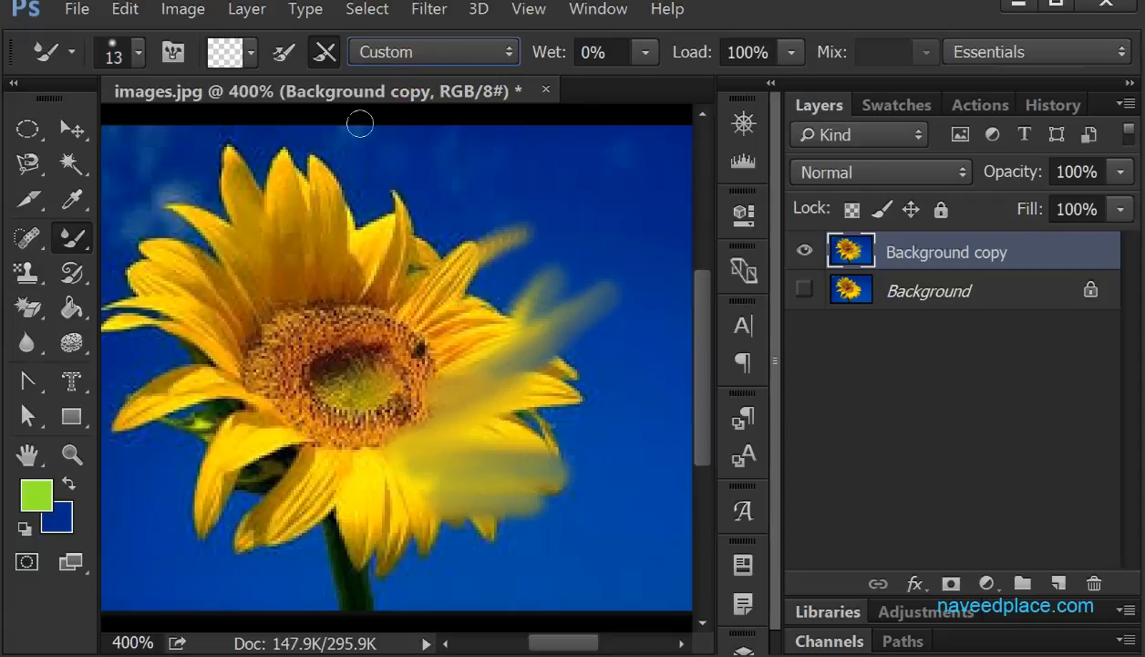
Step: Set the Mixer Brush preset to Wet, Light Mix and smear the sunflower's upper petals above its center
click(401, 52)
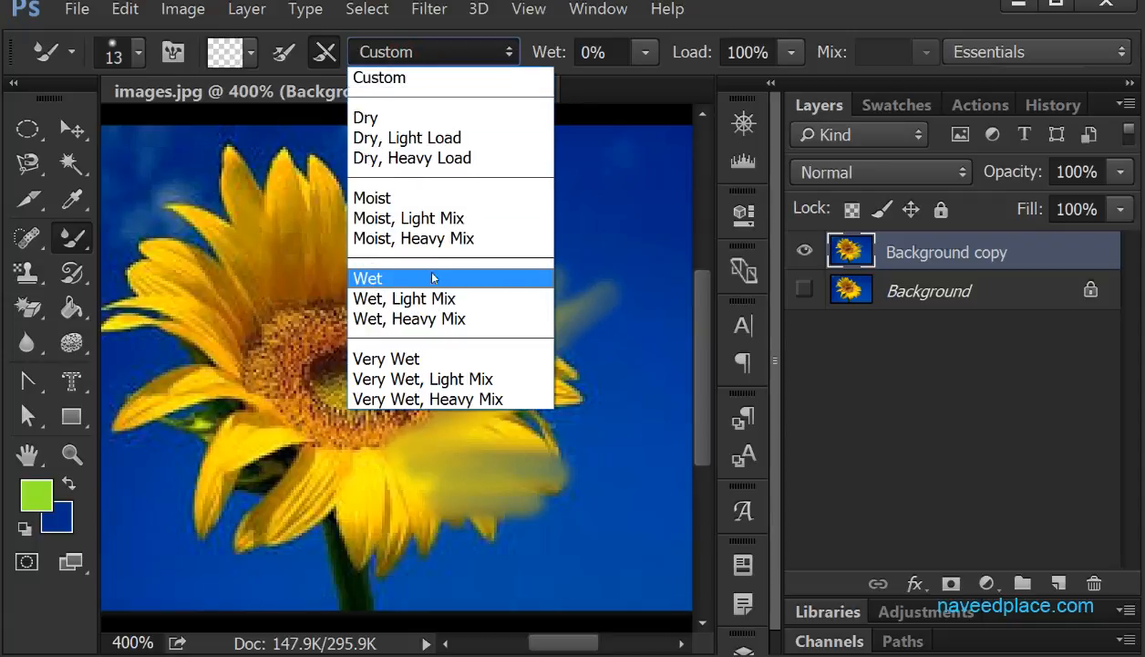
click(423, 298)
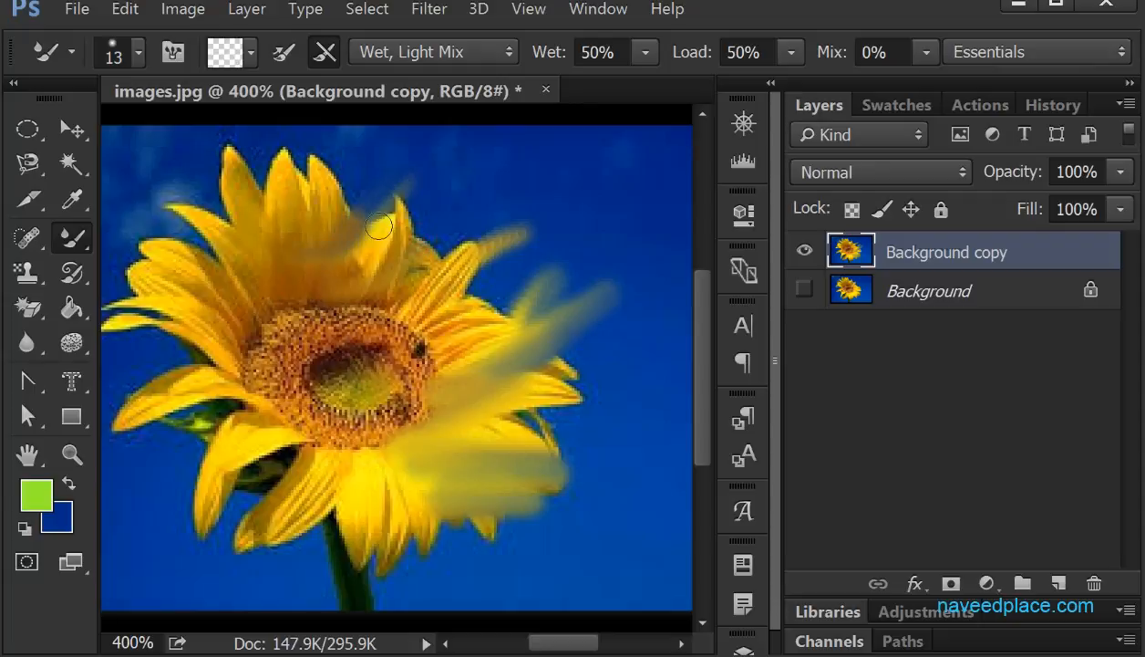
mouse_move(378, 226)
mouse_down()
mouse_move(298, 229)
mouse_move(294, 258)
mouse_up()
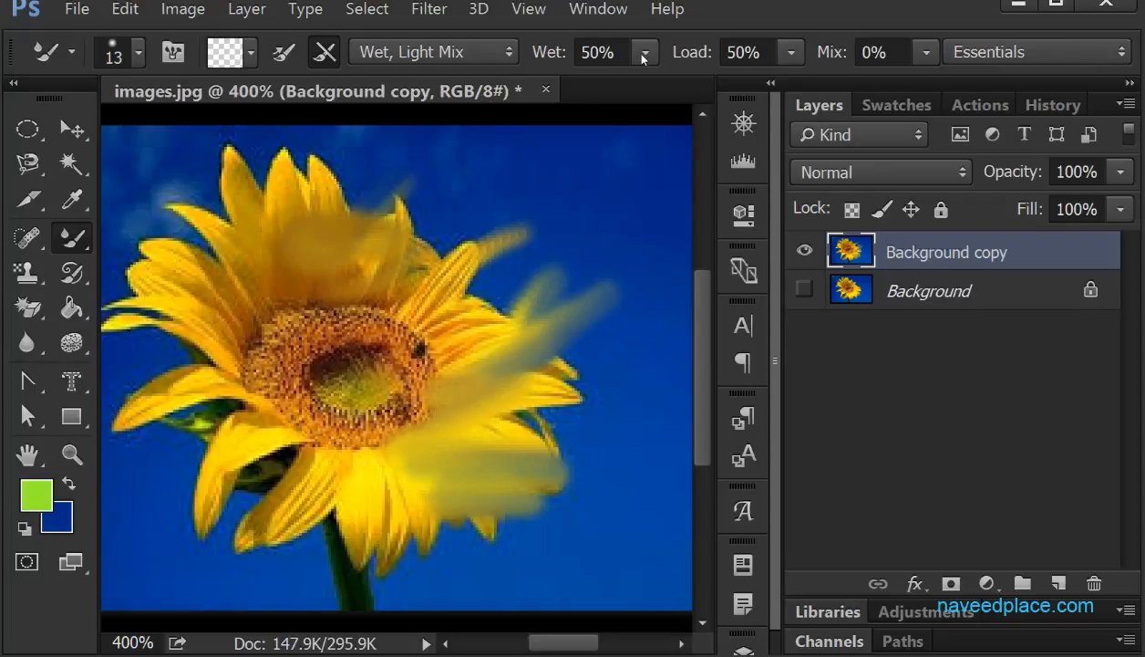
Step: Raise the Mixer Brush's Load to 100% and smear the right-hand petals into the blue background
click(792, 52)
drag(776, 83, 857, 83)
mouse_move(531, 219)
mouse_down()
mouse_move(369, 301)
mouse_move(429, 358)
mouse_move(433, 387)
mouse_move(492, 369)
mouse_move(534, 405)
mouse_move(503, 416)
mouse_move(558, 459)
mouse_move(499, 426)
mouse_move(566, 411)
mouse_up()
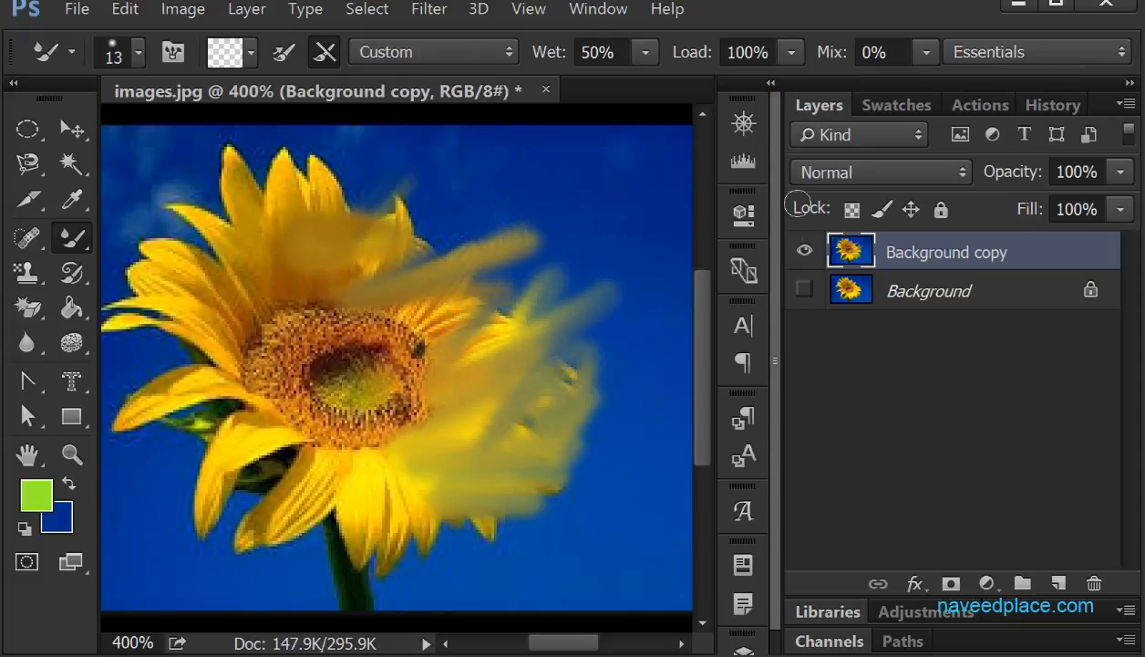
Step: Set Mix to 96%, smear the sunflower's center and lower-left petals, and raise Mix to 100%
click(926, 52)
drag(925, 83, 1055, 83)
mouse_move(331, 415)
mouse_down()
mouse_move(287, 349)
mouse_move(291, 419)
mouse_move(343, 412)
mouse_move(244, 417)
mouse_move(198, 458)
mouse_move(219, 503)
mouse_up()
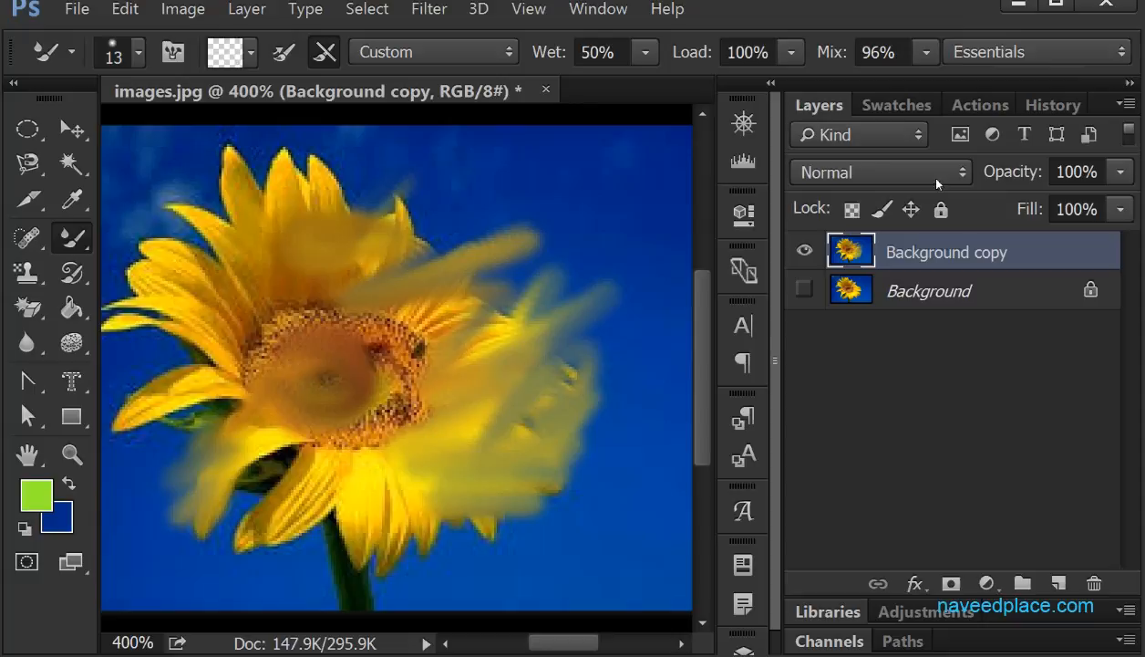
click(926, 51)
click(926, 84)
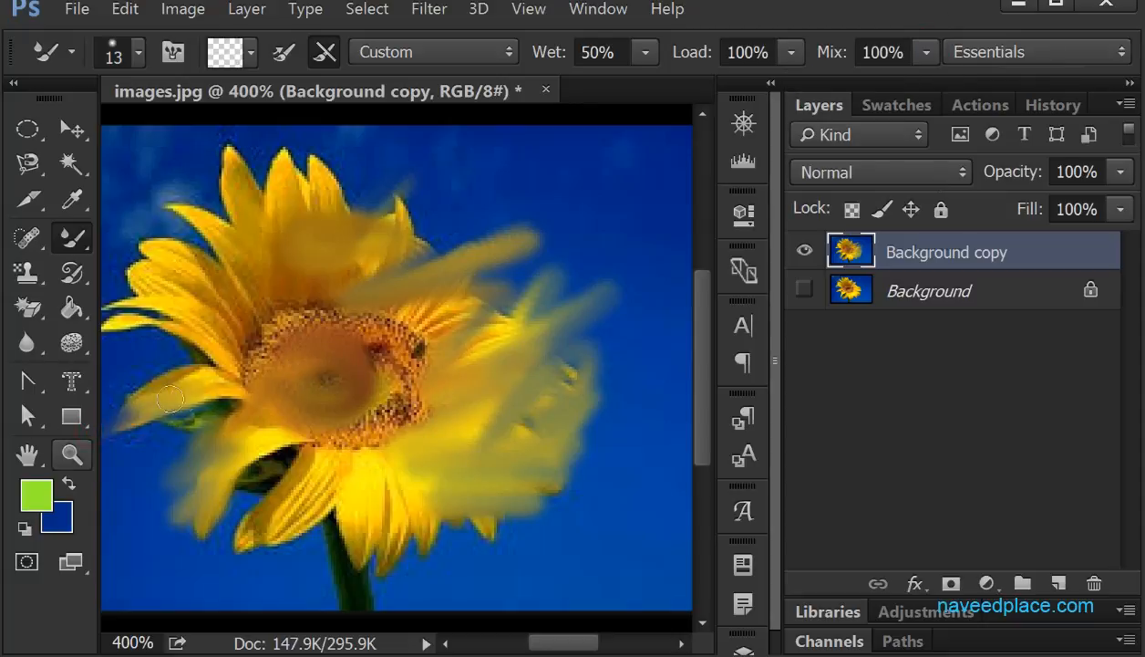
Step: Switch to the Color Replacement tool and show the original Background layer instead of its smeared copy
right_click(73, 238)
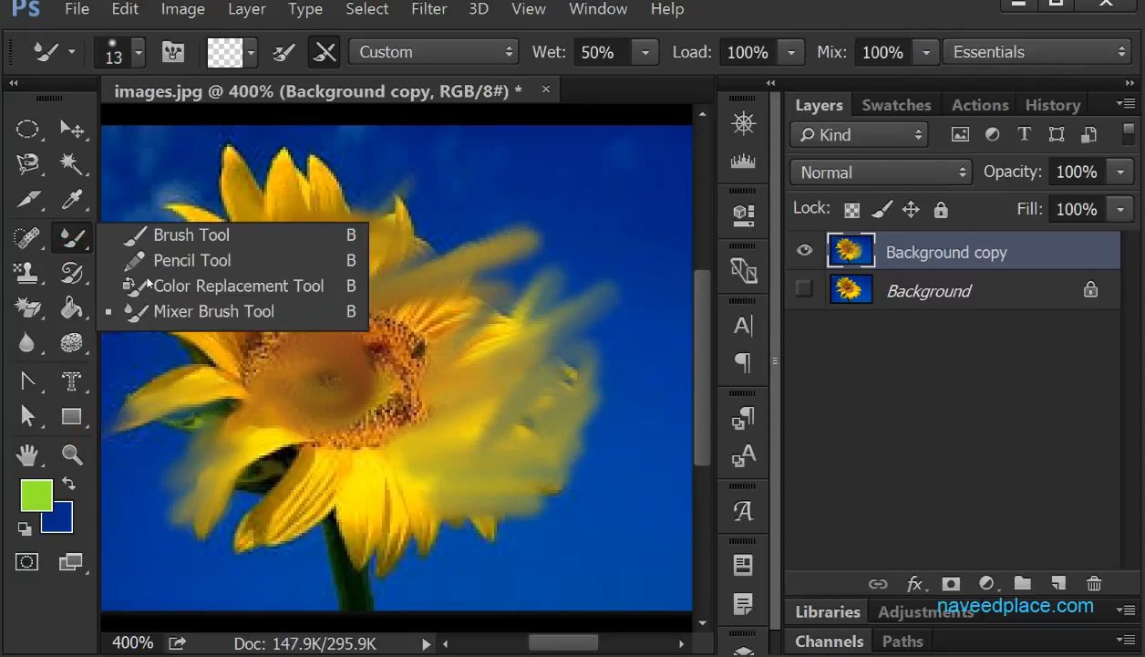
click(199, 286)
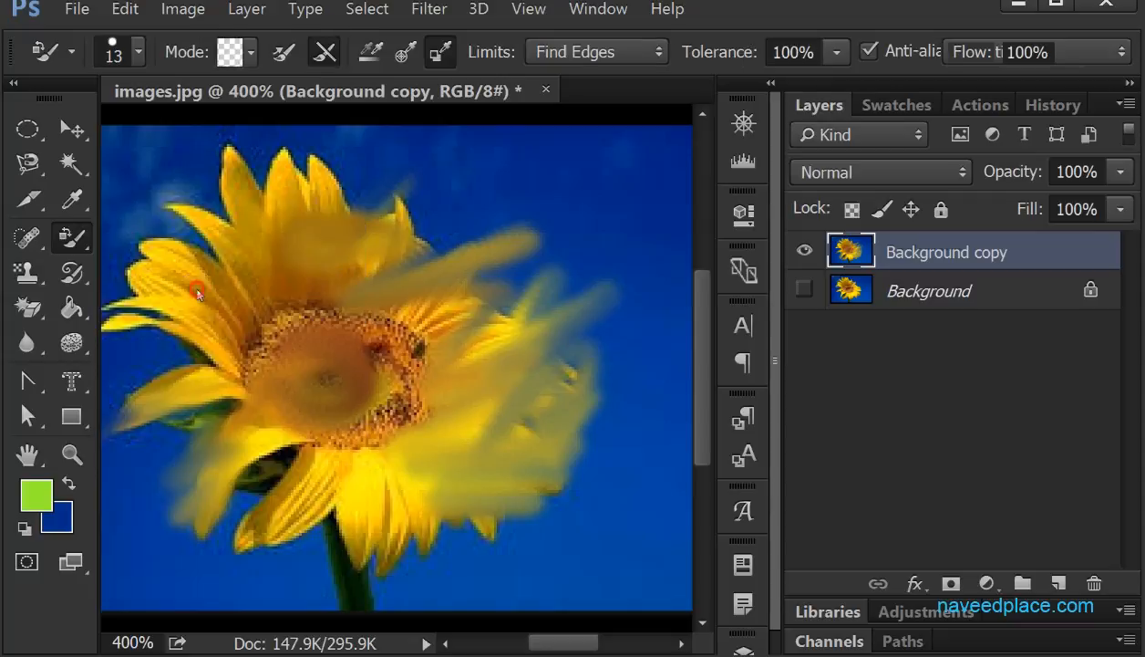
click(806, 294)
click(804, 251)
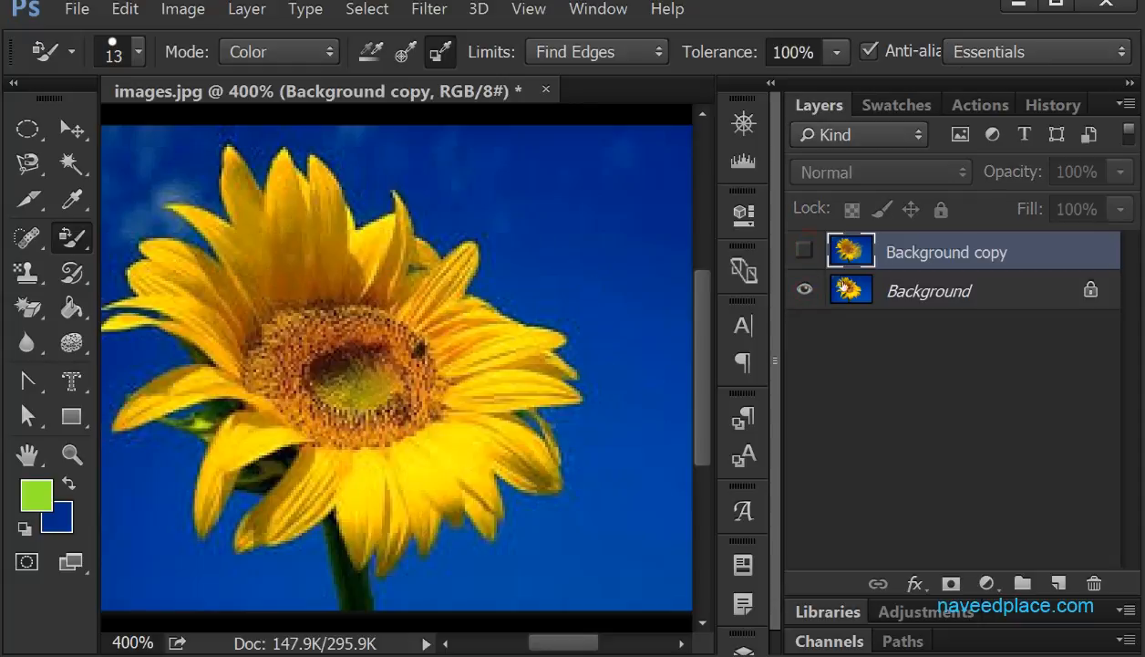
Step: Convert the locked Background into a regular layer named Layer 0
click(957, 293)
double_click(979, 295)
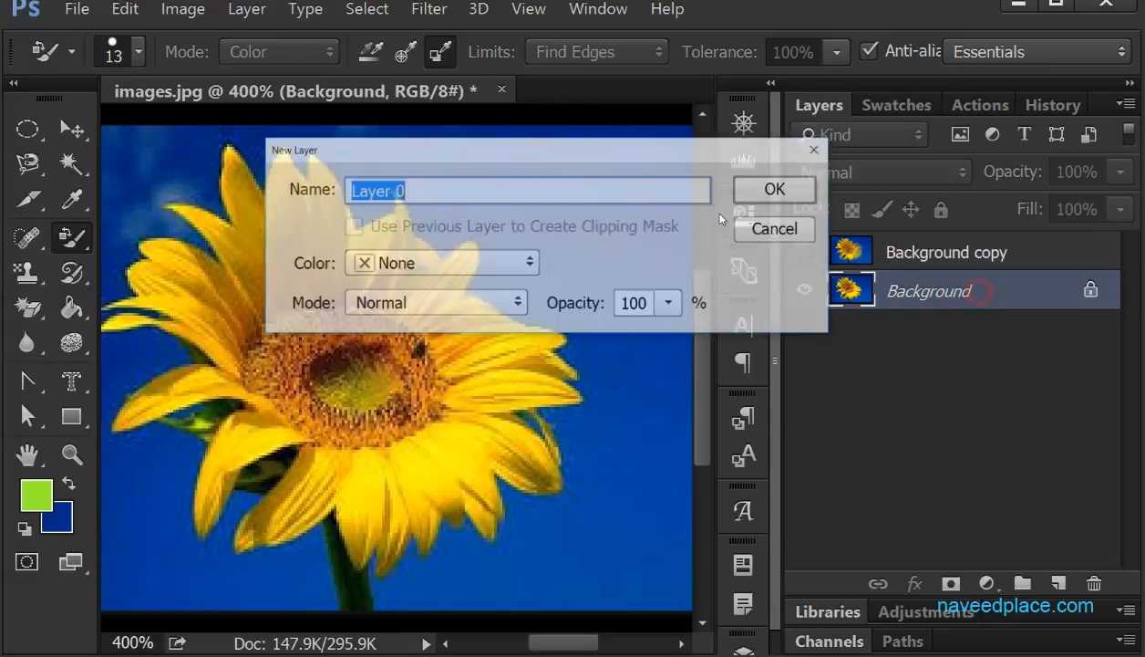
click(757, 189)
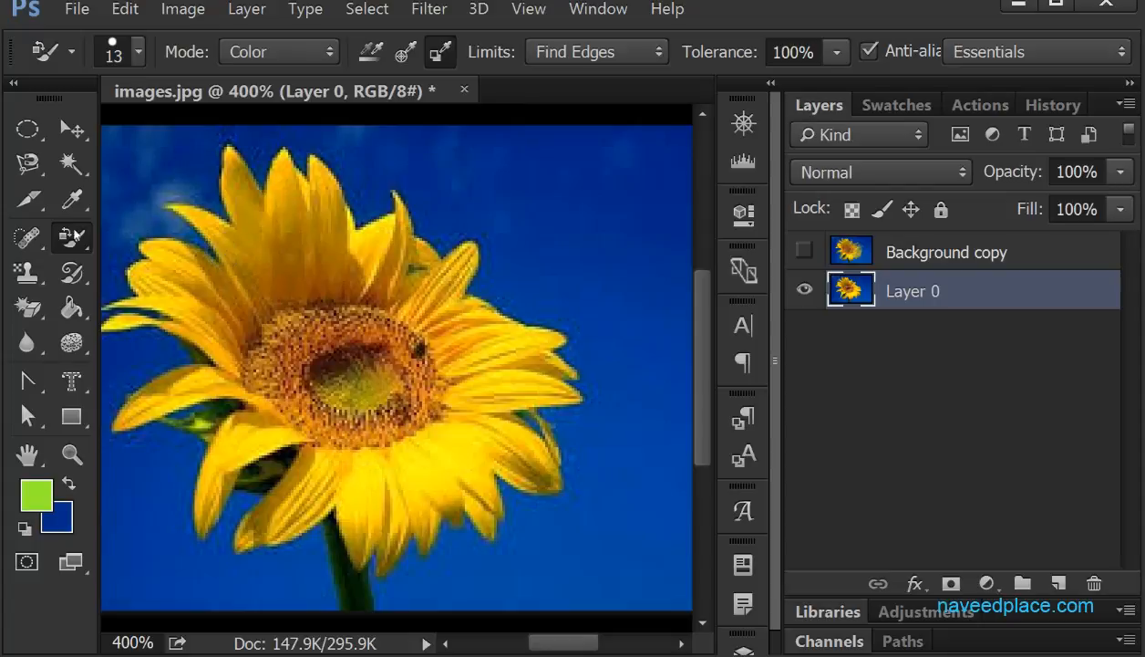
Step: Set the Color Replacement brush's spacing to 115% and paint a vertical row of separate green dots right of the sunflower
right_click(67, 237)
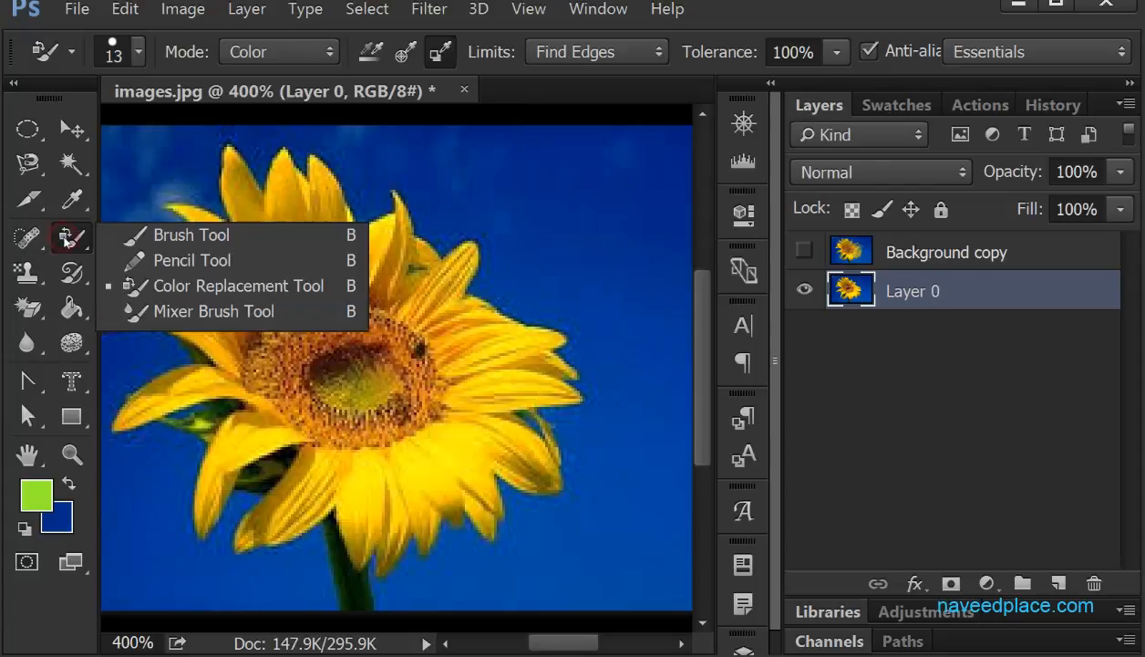
click(173, 286)
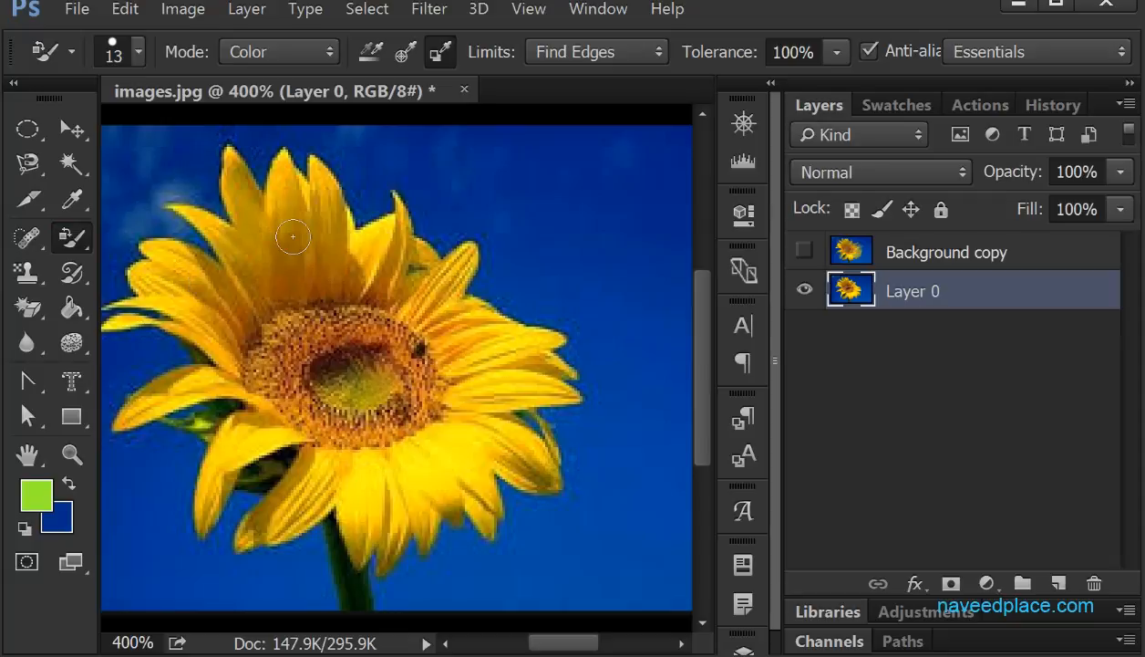
drag(75, 236, 166, 283)
click(140, 56)
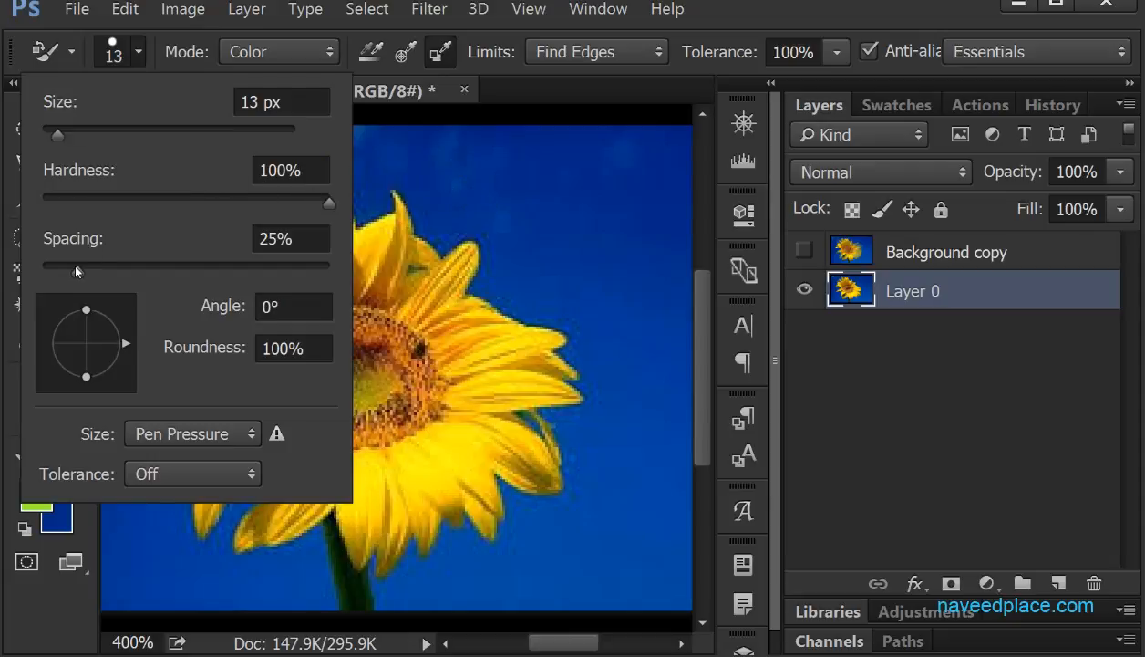
drag(76, 270, 194, 265)
click(555, 188)
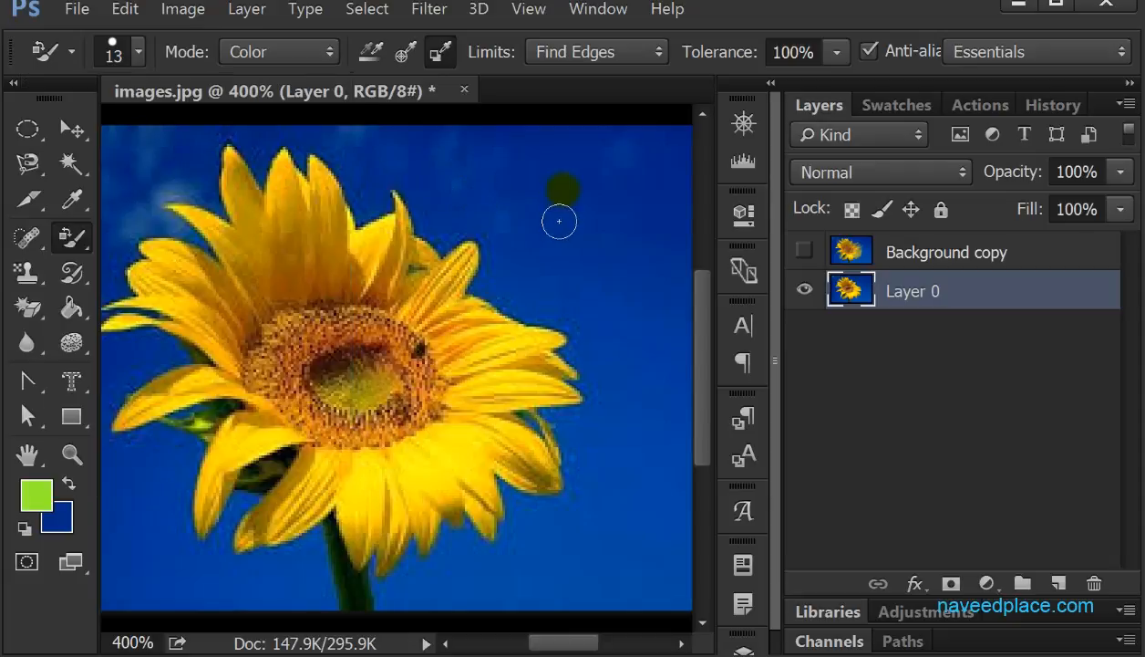
drag(559, 221, 609, 506)
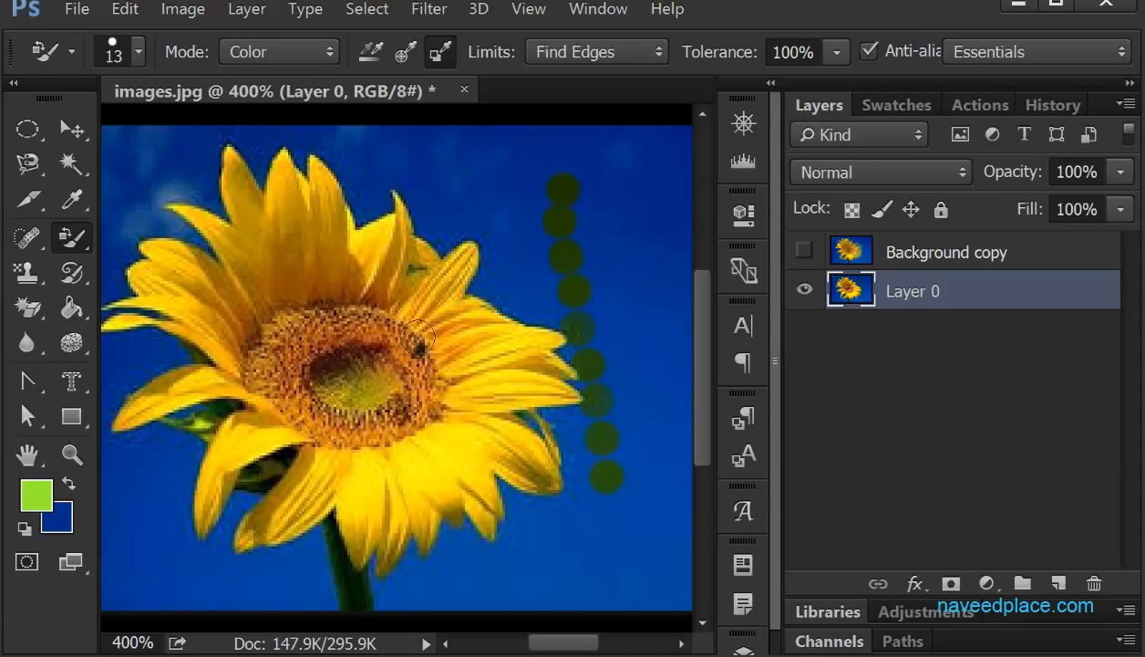
Step: Reduce the brush spacing to 1% and paint a short continuous diagonal green stroke in the blue above the upper-right petals
click(135, 57)
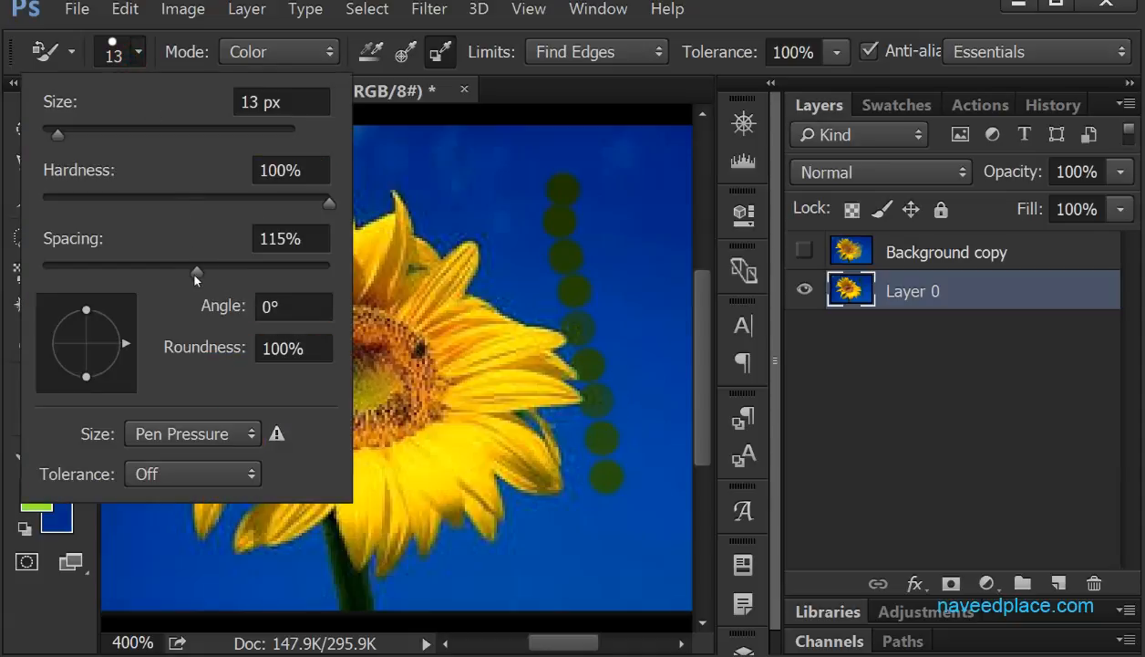
drag(194, 274, 35, 255)
mouse_move(436, 163)
mouse_down()
mouse_move(480, 233)
mouse_move(499, 239)
mouse_up()
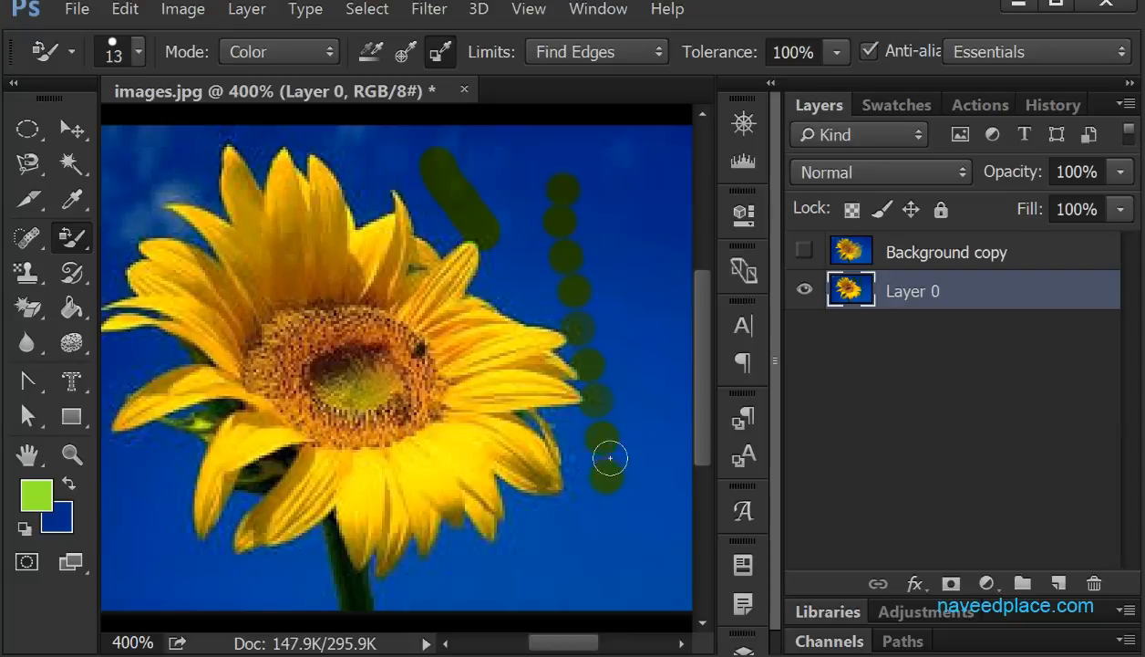
Step: Rotate the brush tip's angle and choose Color as the replacement mode
click(140, 55)
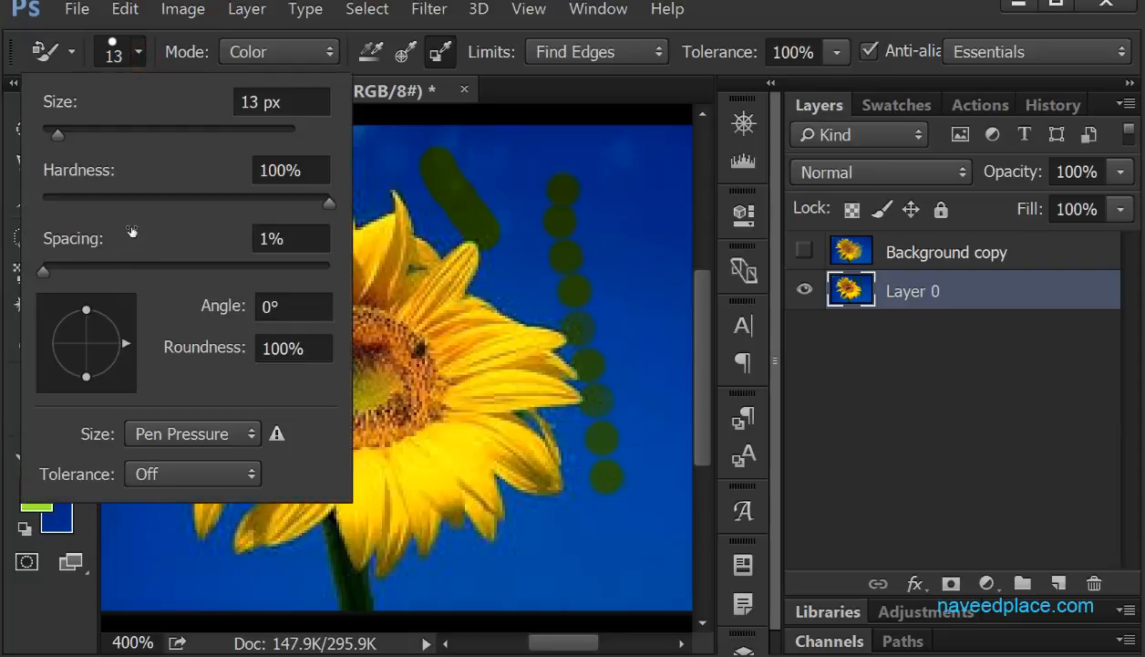
mouse_move(123, 330)
mouse_down()
mouse_move(86, 306)
mouse_move(120, 354)
mouse_move(124, 335)
mouse_move(83, 309)
mouse_up()
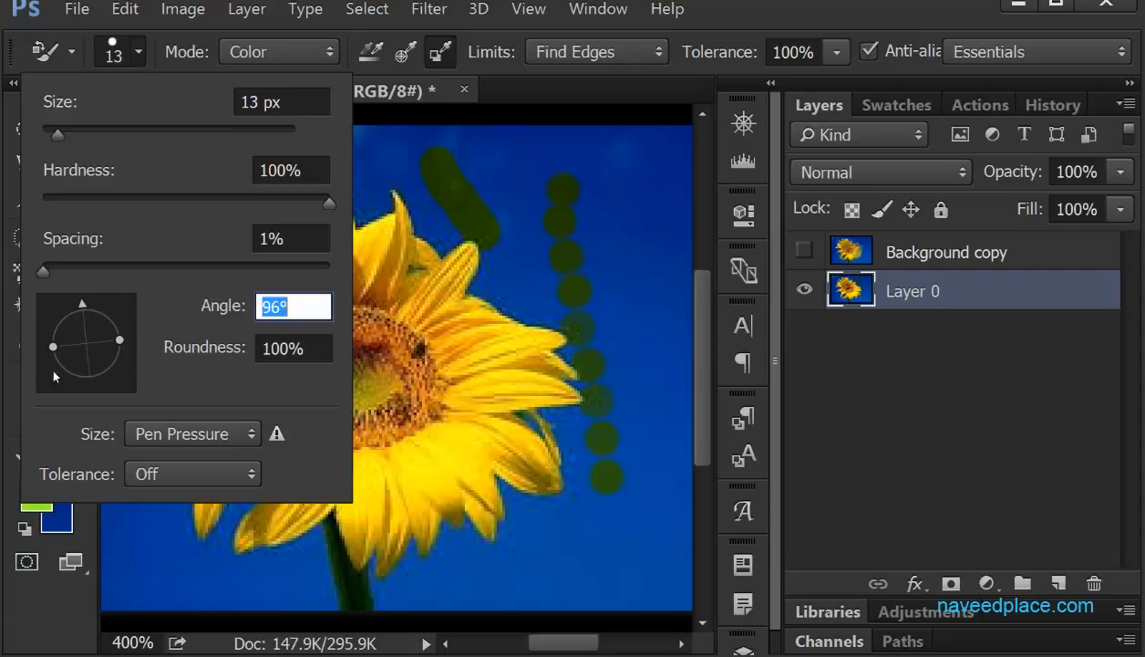
mouse_move(104, 362)
mouse_down()
mouse_move(89, 336)
mouse_move(71, 352)
mouse_move(87, 319)
mouse_move(98, 322)
mouse_move(85, 310)
mouse_move(91, 347)
mouse_move(133, 341)
mouse_move(108, 326)
mouse_move(96, 293)
mouse_move(75, 293)
mouse_move(88, 292)
mouse_up()
click(245, 53)
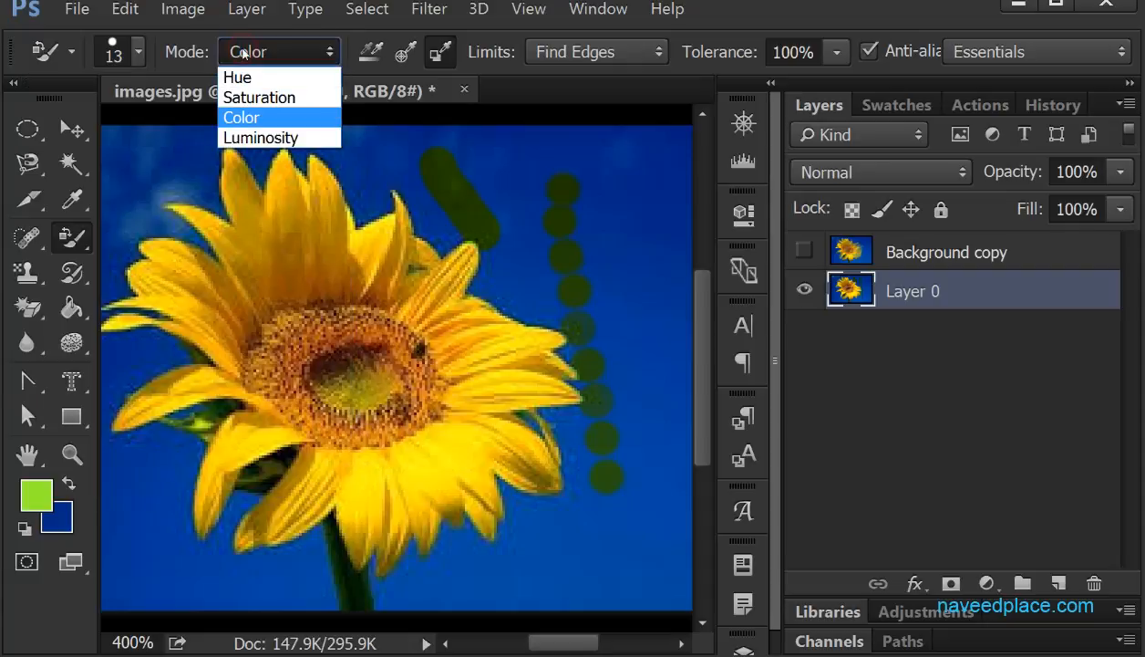
click(267, 121)
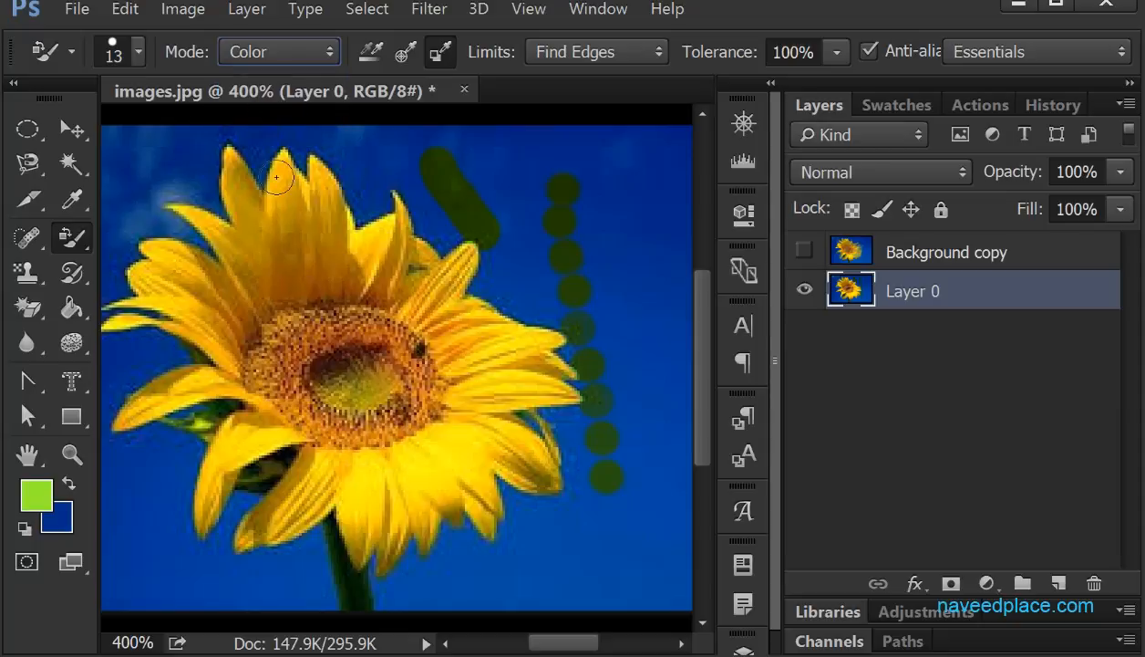
Step: Set the foreground color to a light pinkish violet
click(42, 497)
click(246, 171)
click(340, 156)
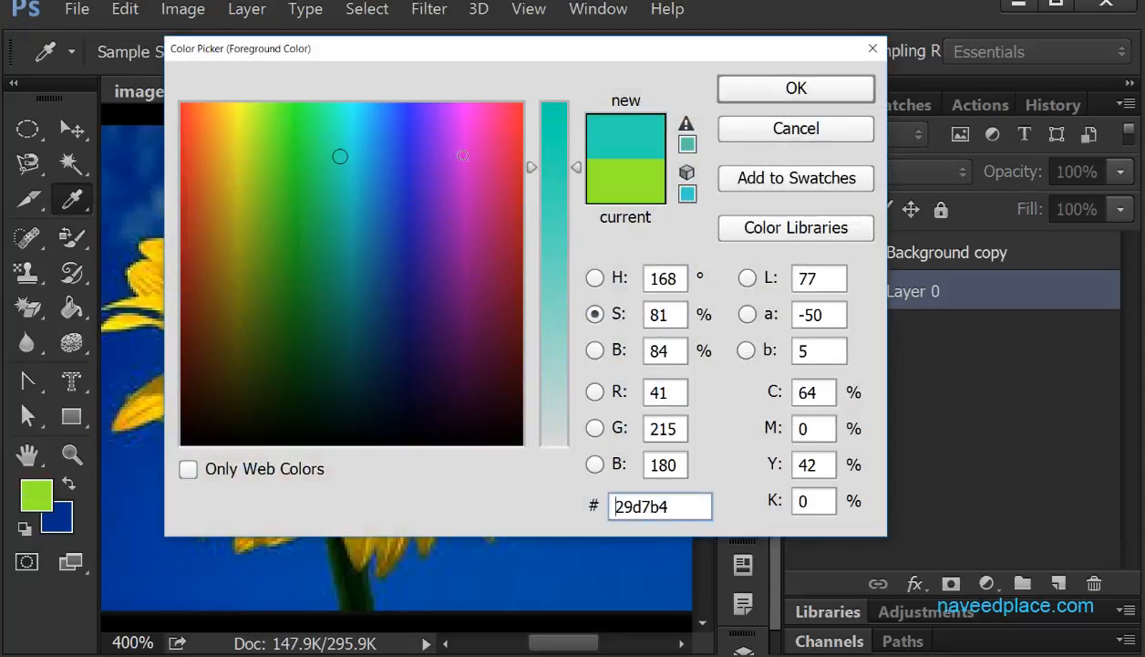
mouse_move(462, 155)
mouse_down()
mouse_move(489, 199)
mouse_move(356, 119)
mouse_move(566, 114)
mouse_move(436, 110)
mouse_move(471, 174)
mouse_move(474, 217)
mouse_move(354, 212)
mouse_up()
drag(565, 205, 554, 252)
mouse_move(373, 173)
mouse_down()
mouse_move(253, 117)
mouse_move(187, 109)
mouse_move(455, 104)
mouse_move(455, 128)
mouse_move(455, 102)
mouse_up()
click(796, 88)
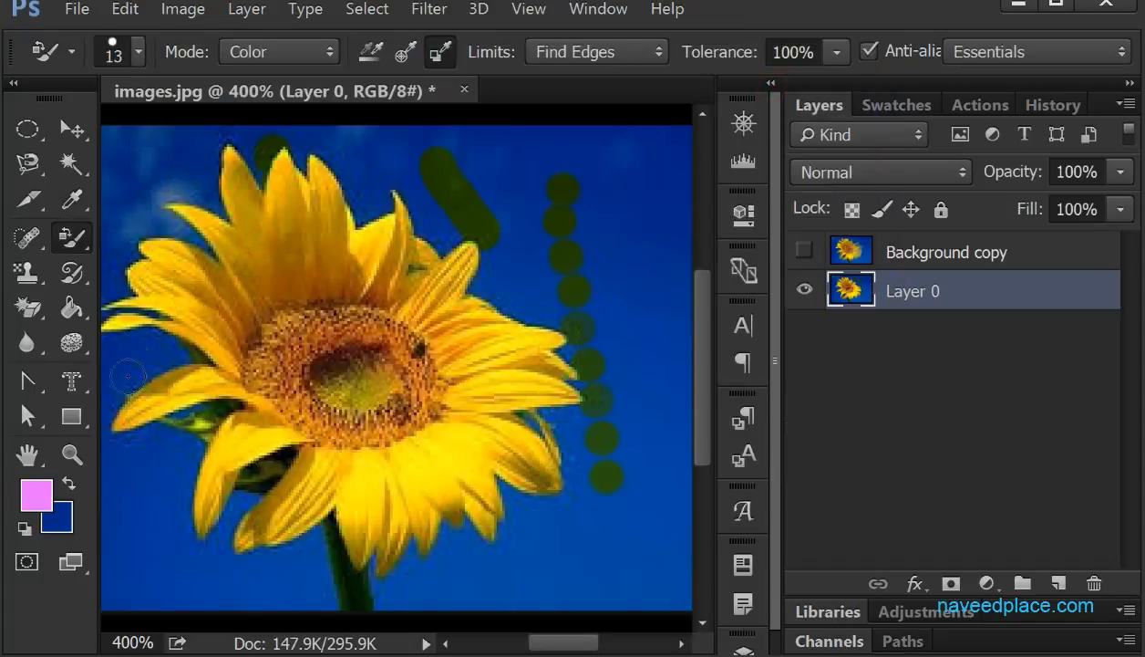
Step: Recolor parts of the blue background around the sunflower with violet strokes of the Color Replacement tool
mouse_move(148, 449)
mouse_down()
mouse_move(162, 473)
mouse_move(212, 444)
mouse_move(141, 519)
mouse_move(144, 536)
mouse_up()
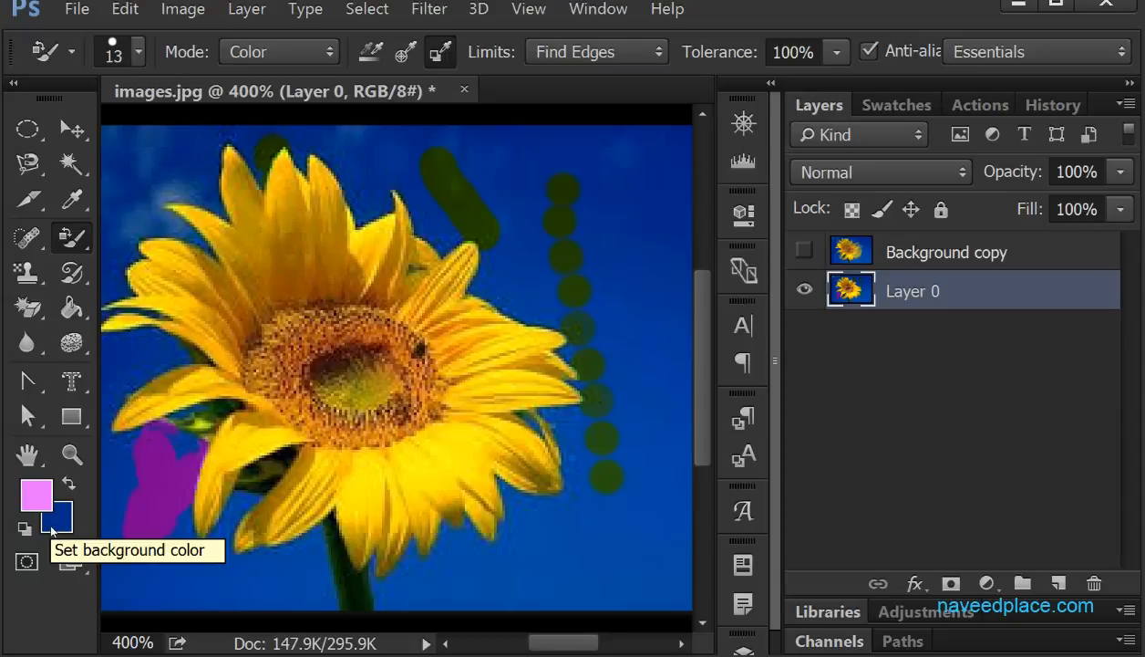
drag(144, 533, 170, 545)
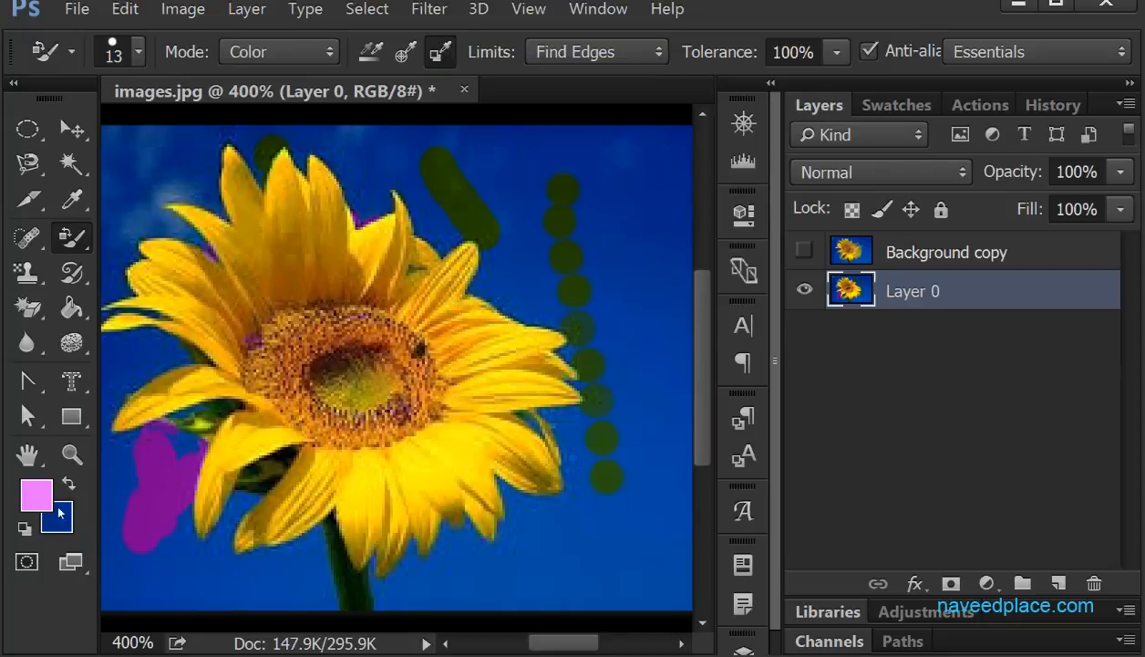
mouse_move(342, 552)
mouse_down()
mouse_move(548, 583)
mouse_move(592, 580)
mouse_up()
mouse_move(119, 160)
mouse_down()
mouse_move(247, 144)
mouse_move(649, 162)
mouse_move(659, 152)
mouse_move(616, 267)
mouse_up()
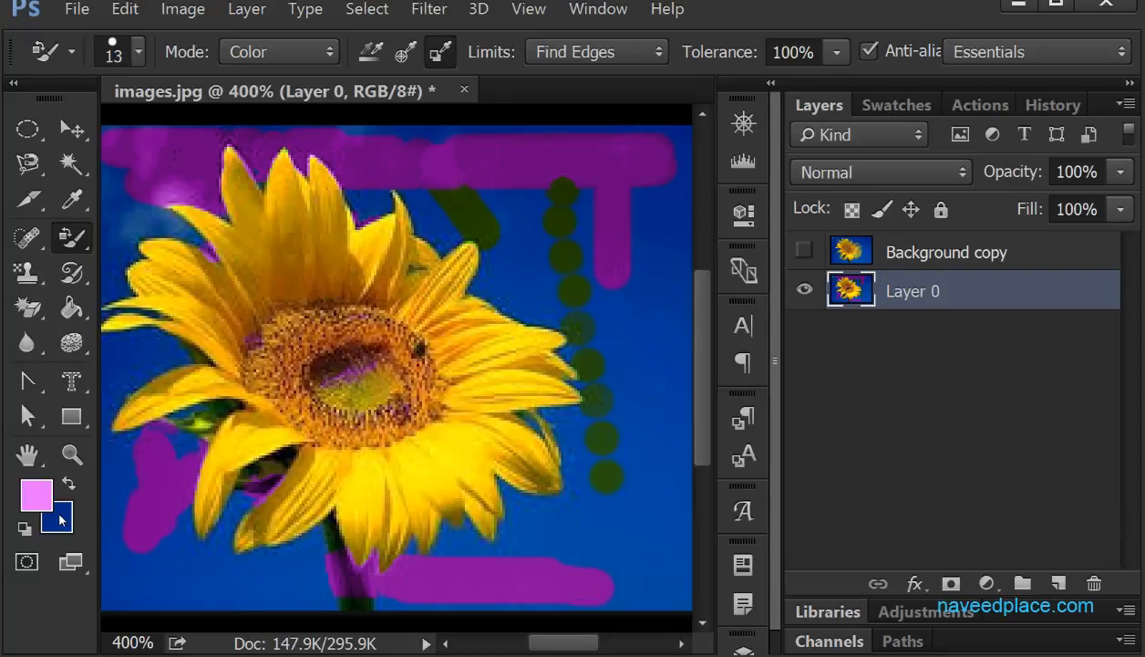
mouse_move(538, 515)
mouse_down()
mouse_move(598, 387)
mouse_move(587, 357)
mouse_up()
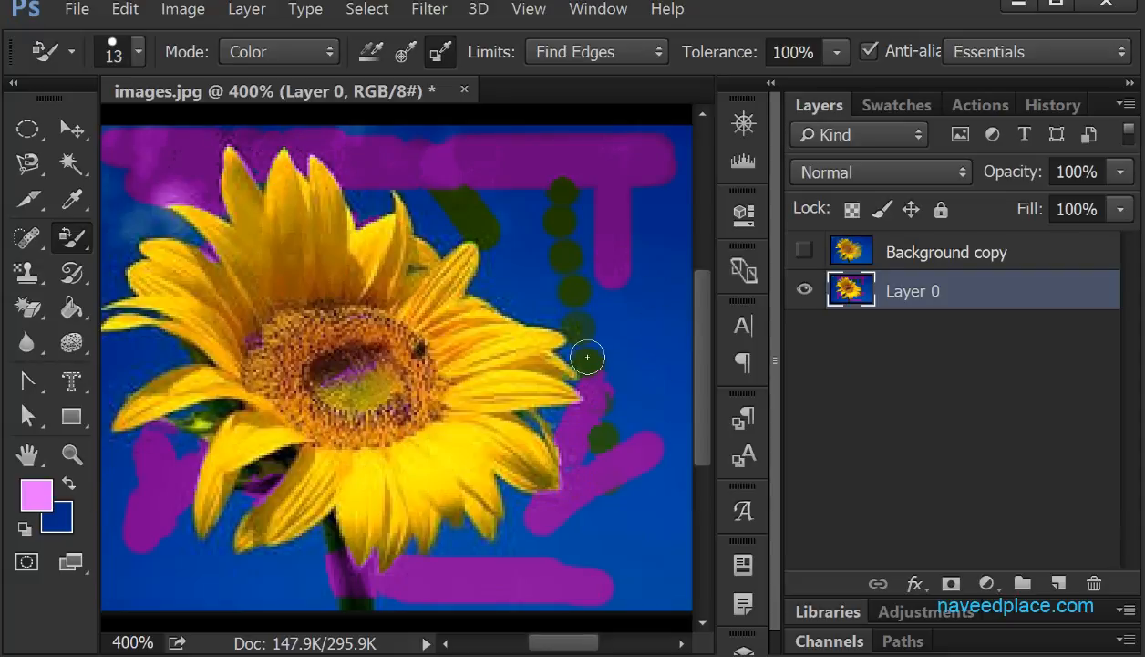
Step: Set the Color Replacement tool's sampling to Once and undo the violet strokes around the sunflower
click(371, 52)
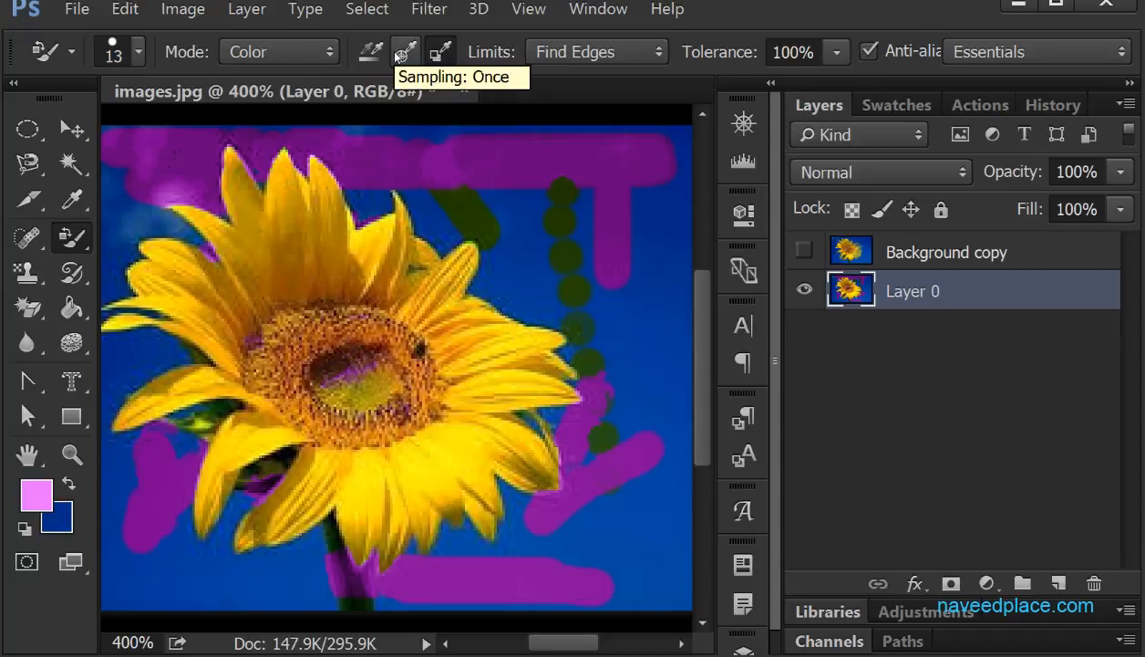
click(400, 55)
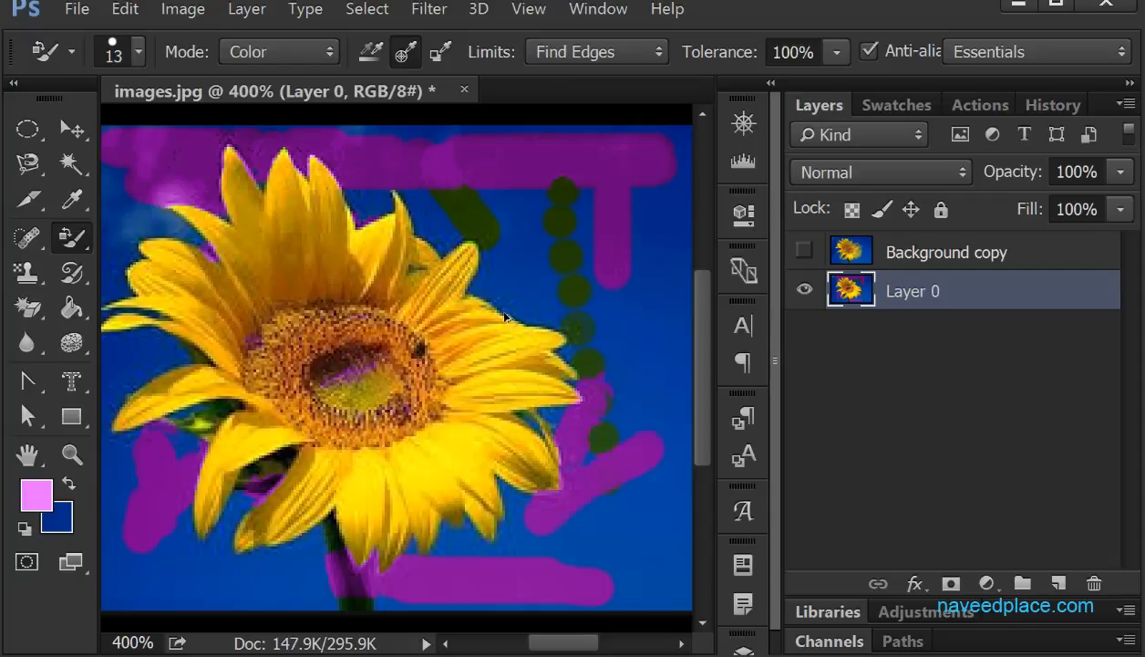
key(ctrl+alt+z)
key(ctrl+alt+z)
key(ctrl+alt+z)
key(ctrl+alt+z)
key(ctrl+alt+z)
key(ctrl+alt+z)
key(ctrl+alt+z)
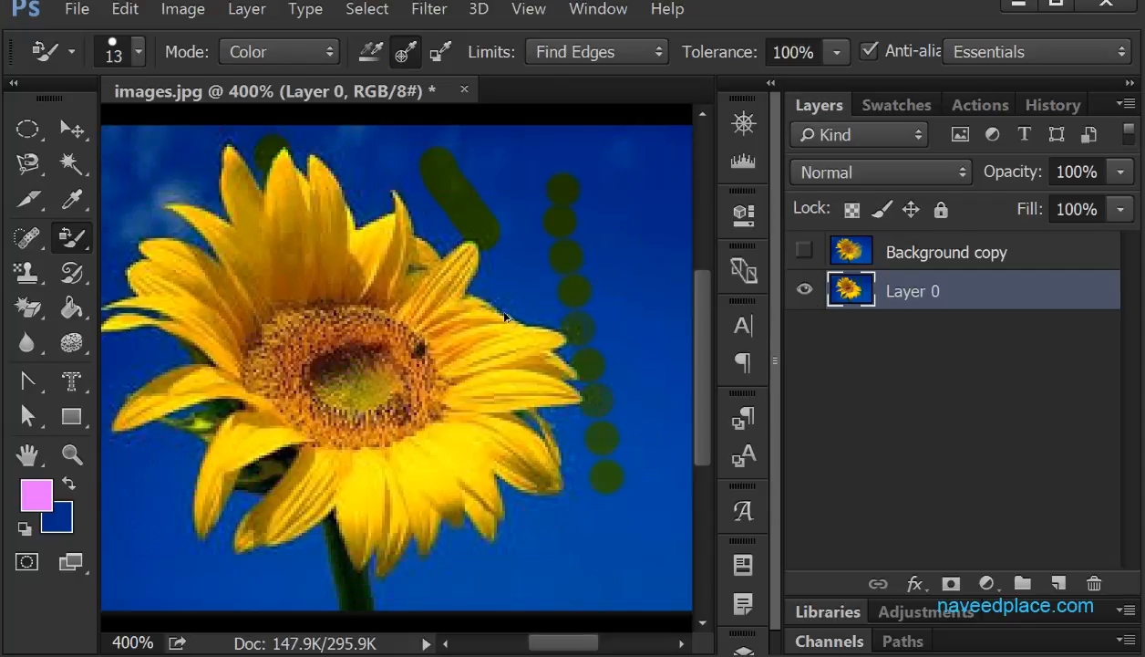
Step: Undo the remaining dark green strokes on the blue background
key(ctrl+alt+z)
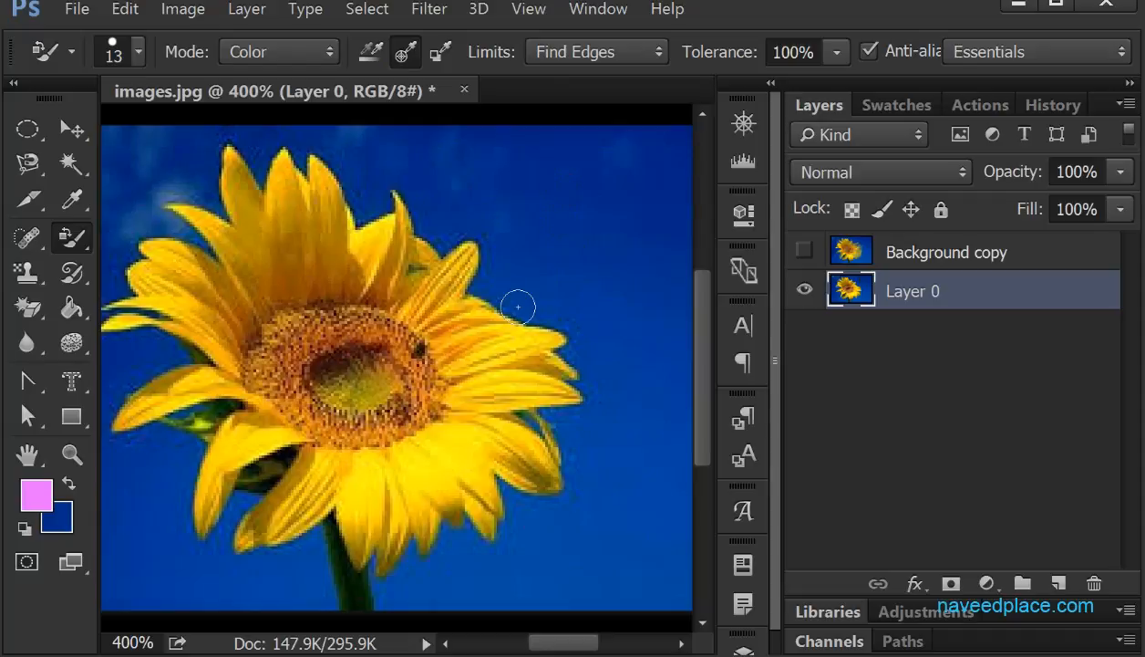
scroll(518, 313, up, 1)
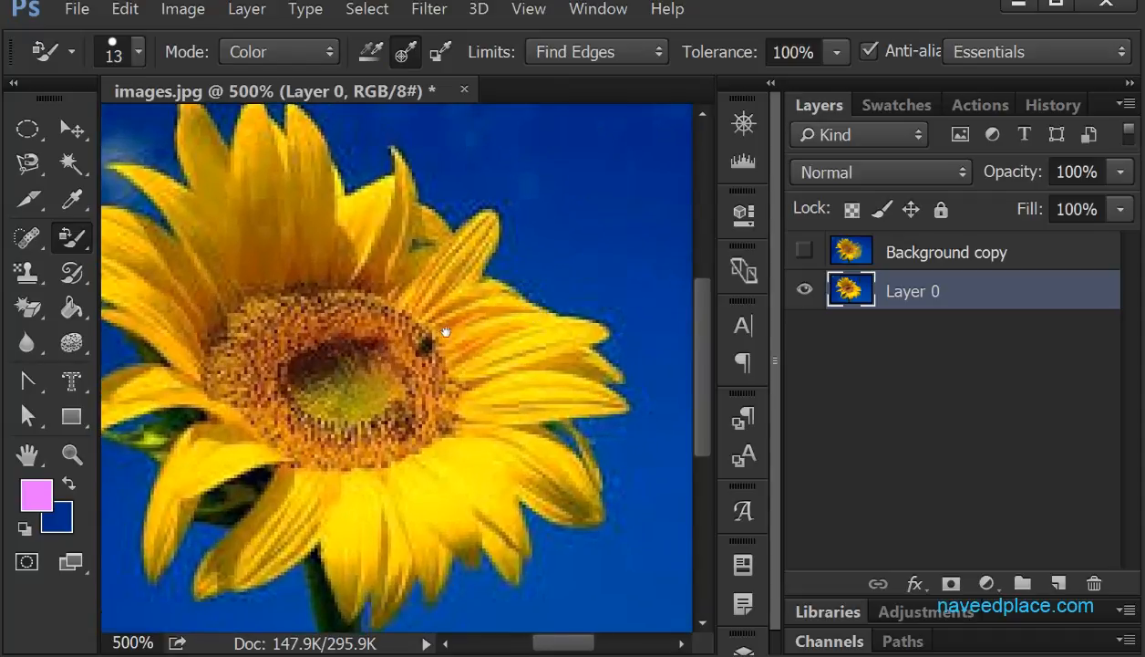
drag(438, 327, 511, 404)
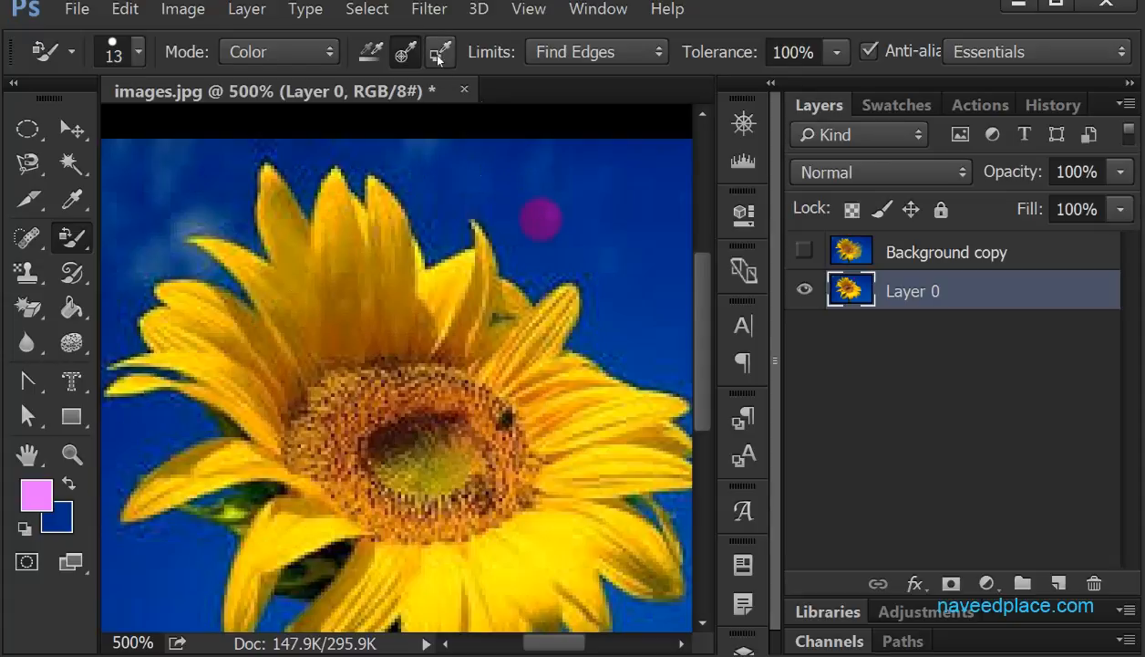
Step: Recolor the blue background between the upper petals in violet, extending the Color Replacement stroke onto the petals above the flower's center
mouse_move(269, 314)
mouse_down()
mouse_move(392, 310)
mouse_move(310, 387)
mouse_move(393, 360)
mouse_move(433, 394)
mouse_up()
key(ctrl+z)
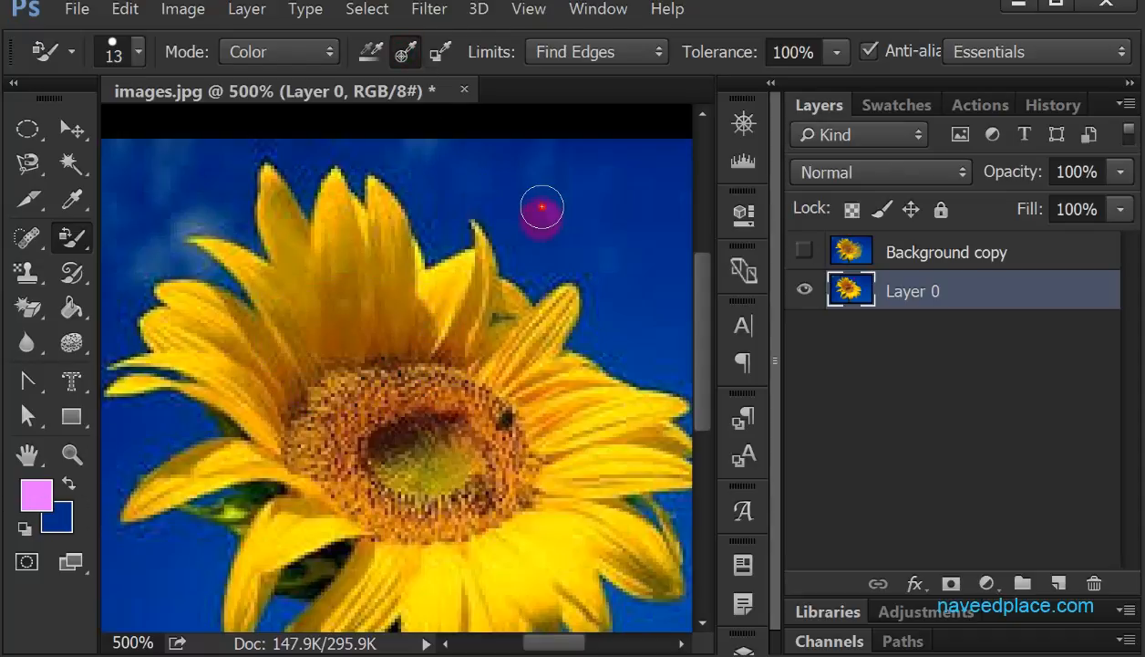
mouse_move(542, 208)
mouse_down()
mouse_move(477, 381)
mouse_move(502, 246)
mouse_move(455, 376)
mouse_move(453, 255)
mouse_move(395, 353)
mouse_move(385, 350)
mouse_move(429, 270)
mouse_move(500, 235)
mouse_move(283, 256)
mouse_up()
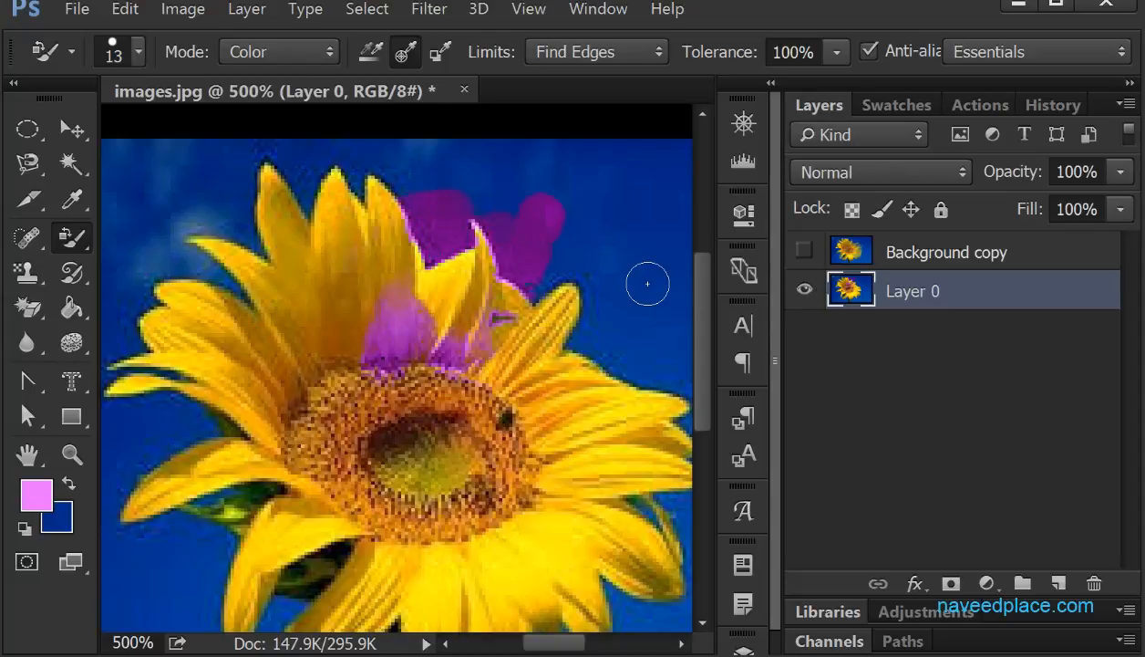
key(ctrl+minus)
key(ctrl+minus)
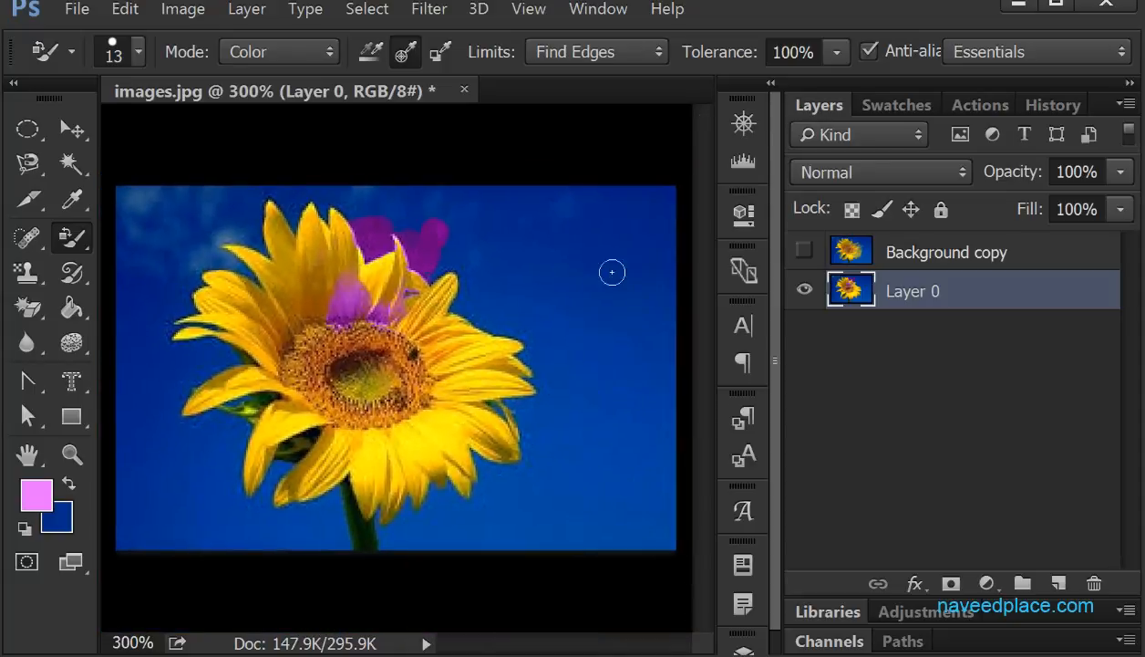
Step: Set the foreground color to bright red (fb0404)
click(37, 503)
mouse_move(388, 340)
mouse_down()
mouse_move(523, 266)
mouse_move(220, 174)
mouse_move(197, 119)
mouse_move(228, 113)
mouse_move(329, 212)
mouse_up()
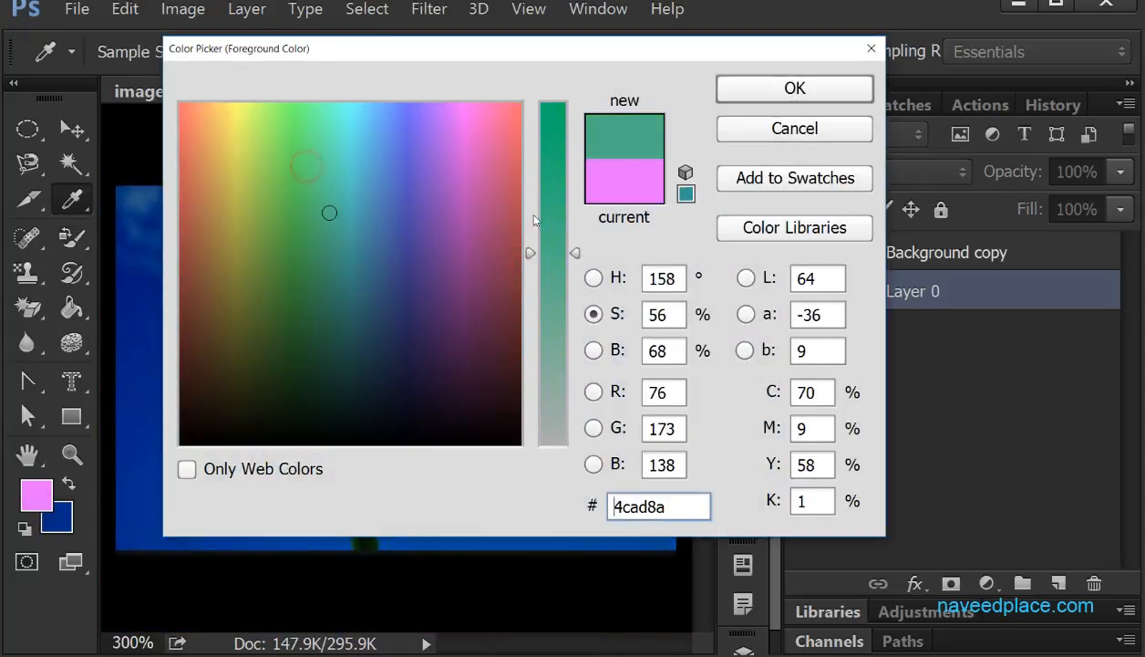
mouse_move(574, 253)
mouse_down()
mouse_move(571, 387)
mouse_move(559, 109)
mouse_up()
click(351, 121)
drag(324, 115, 181, 108)
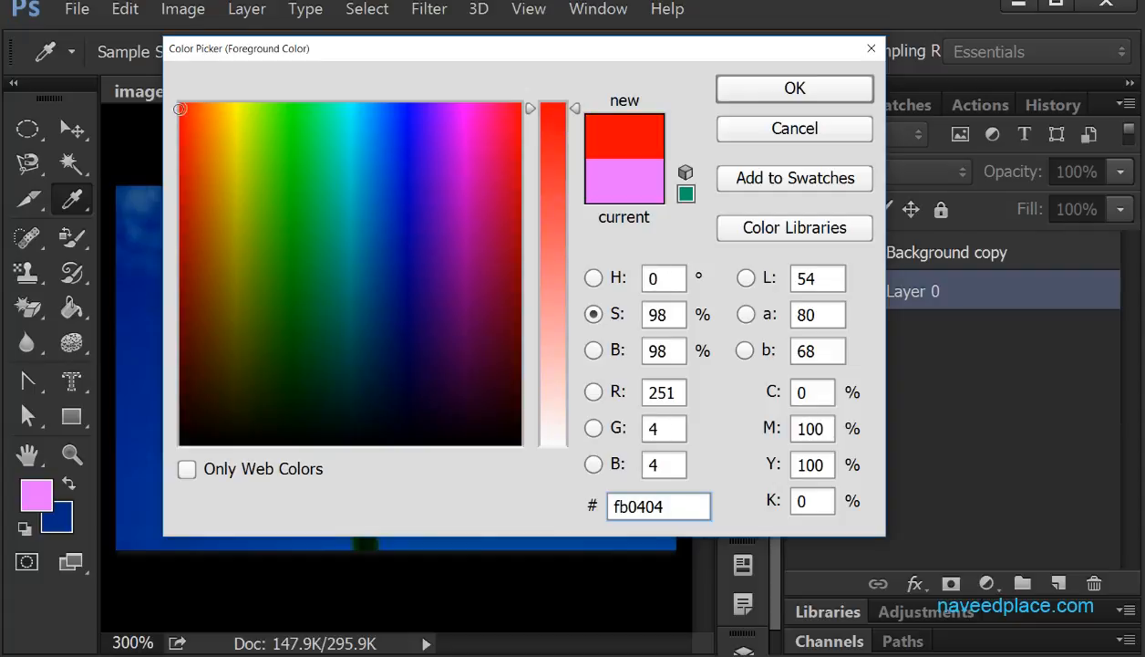
click(788, 88)
Step: Recolor the blue background beside and below the sunflower with red Color Replacement strokes, using Once sampling
drag(550, 266, 460, 307)
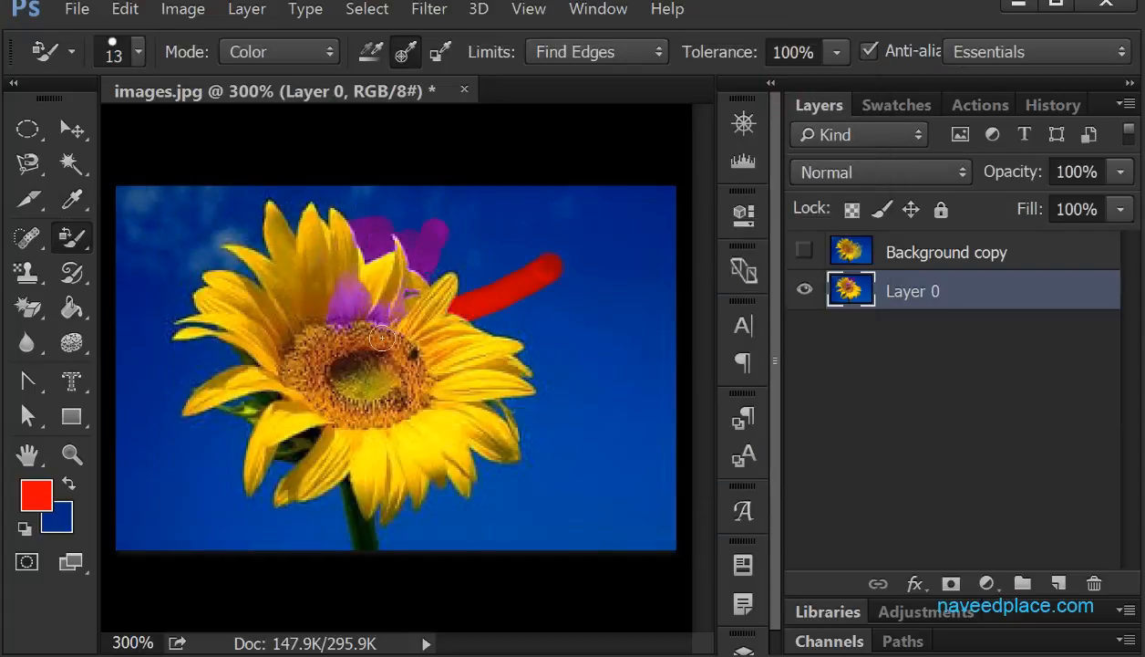
key(ctrl+z)
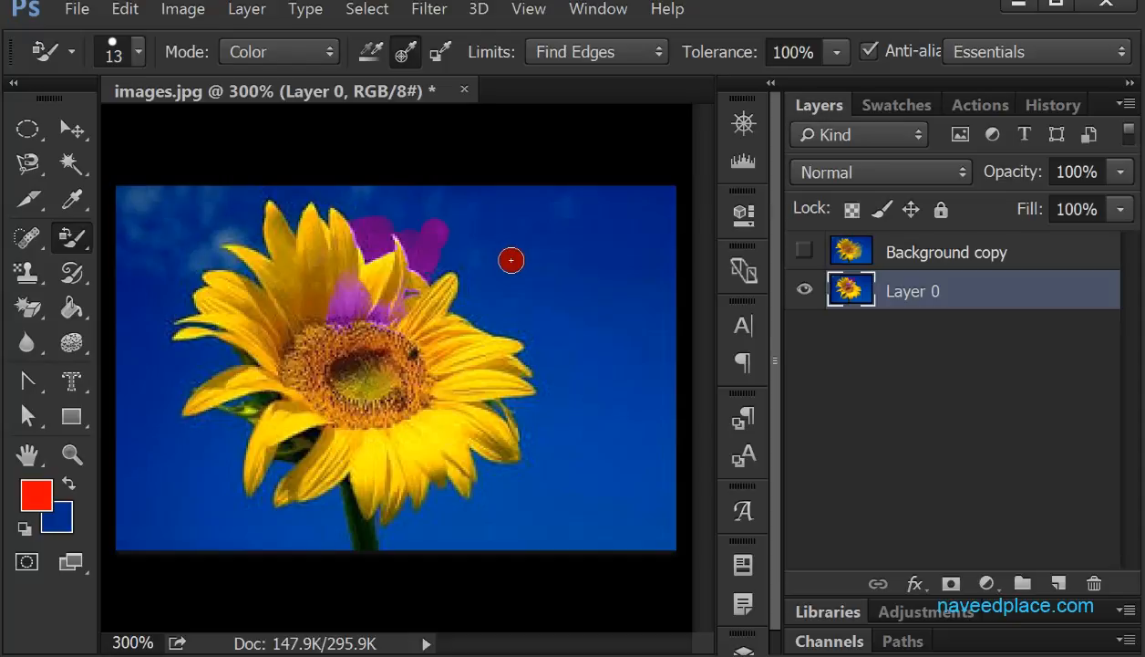
drag(512, 260, 465, 310)
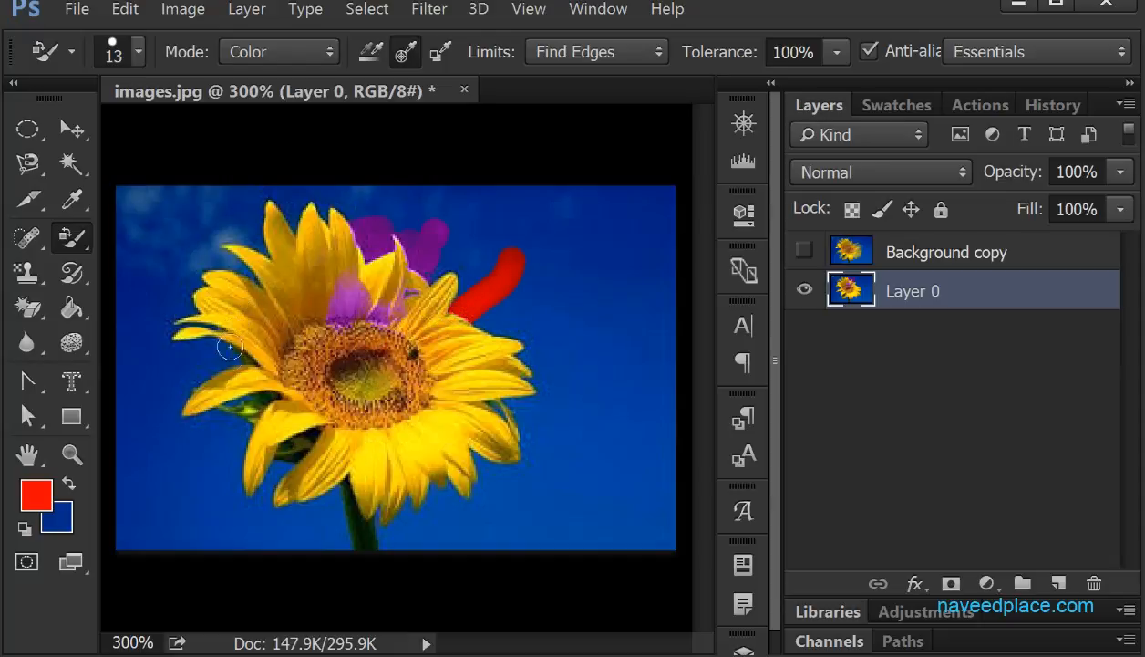
mouse_move(230, 348)
mouse_down()
mouse_move(231, 389)
mouse_move(187, 352)
mouse_move(158, 363)
mouse_move(152, 467)
mouse_up()
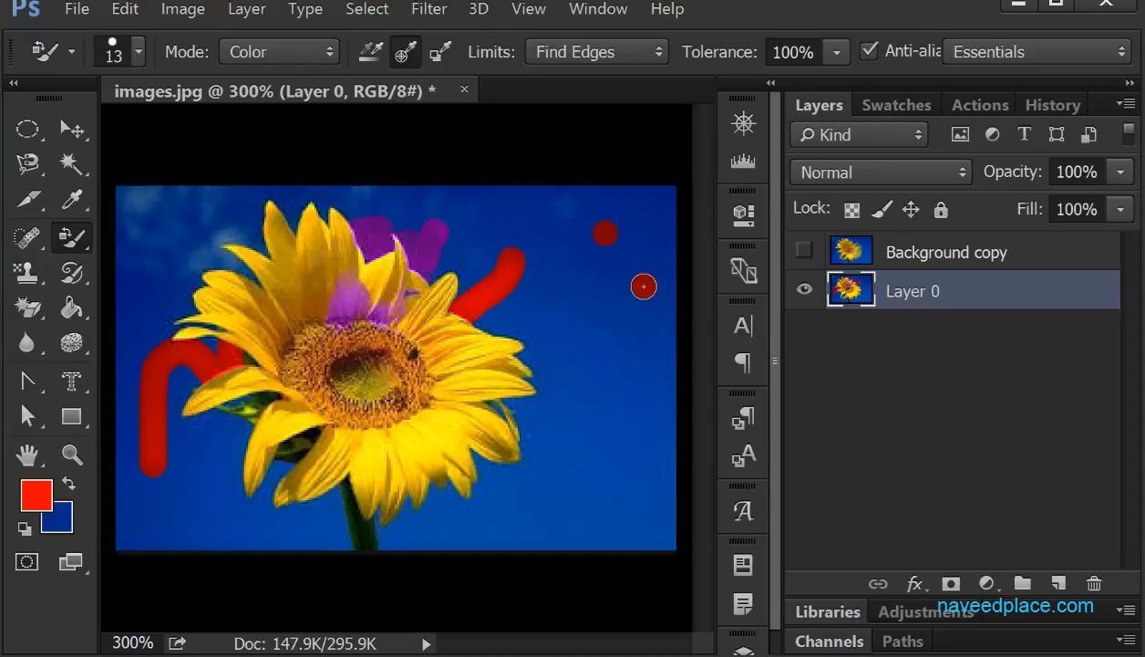
mouse_move(644, 287)
mouse_down()
mouse_move(644, 261)
mouse_move(639, 306)
mouse_move(547, 286)
mouse_move(482, 319)
mouse_up()
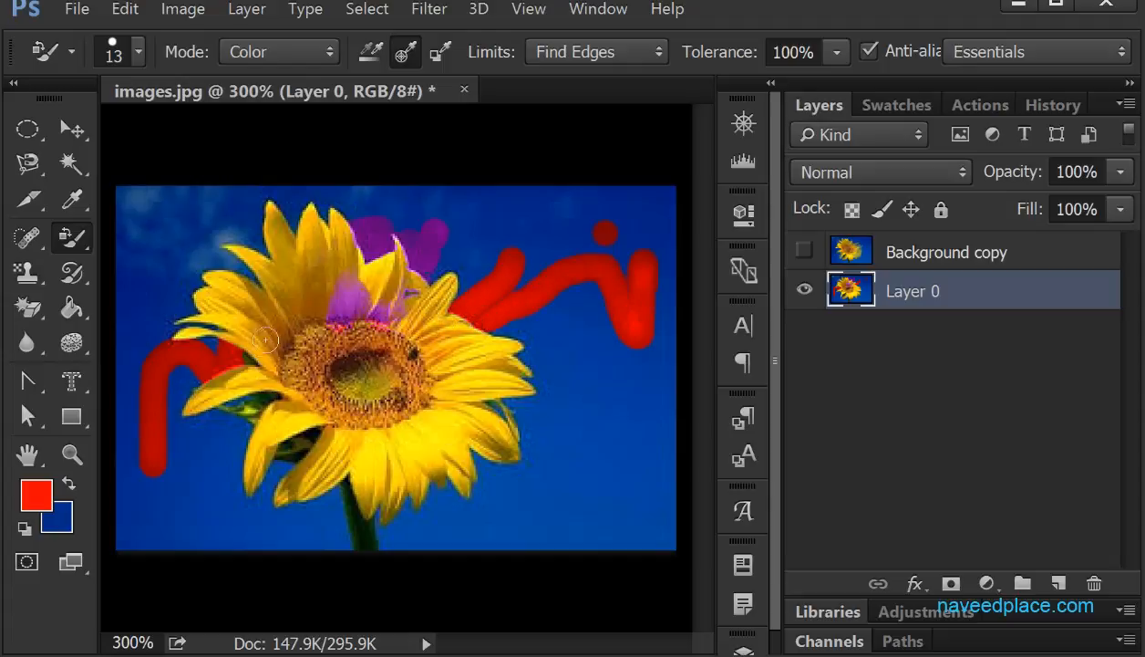
mouse_move(225, 413)
mouse_down()
mouse_move(181, 517)
mouse_move(154, 533)
mouse_move(450, 543)
mouse_move(467, 541)
mouse_move(201, 529)
mouse_move(586, 521)
mouse_up()
mouse_move(270, 506)
mouse_down()
mouse_move(621, 513)
mouse_move(370, 487)
mouse_move(207, 486)
mouse_move(598, 483)
mouse_move(478, 470)
mouse_move(592, 391)
mouse_move(549, 490)
mouse_up()
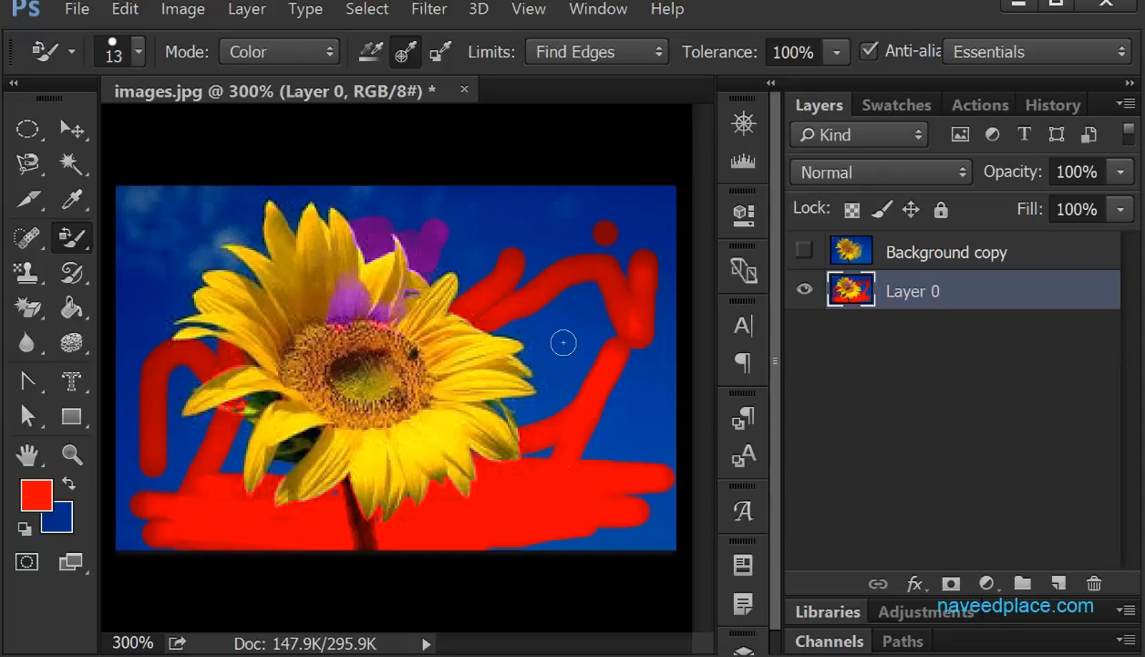
click(564, 341)
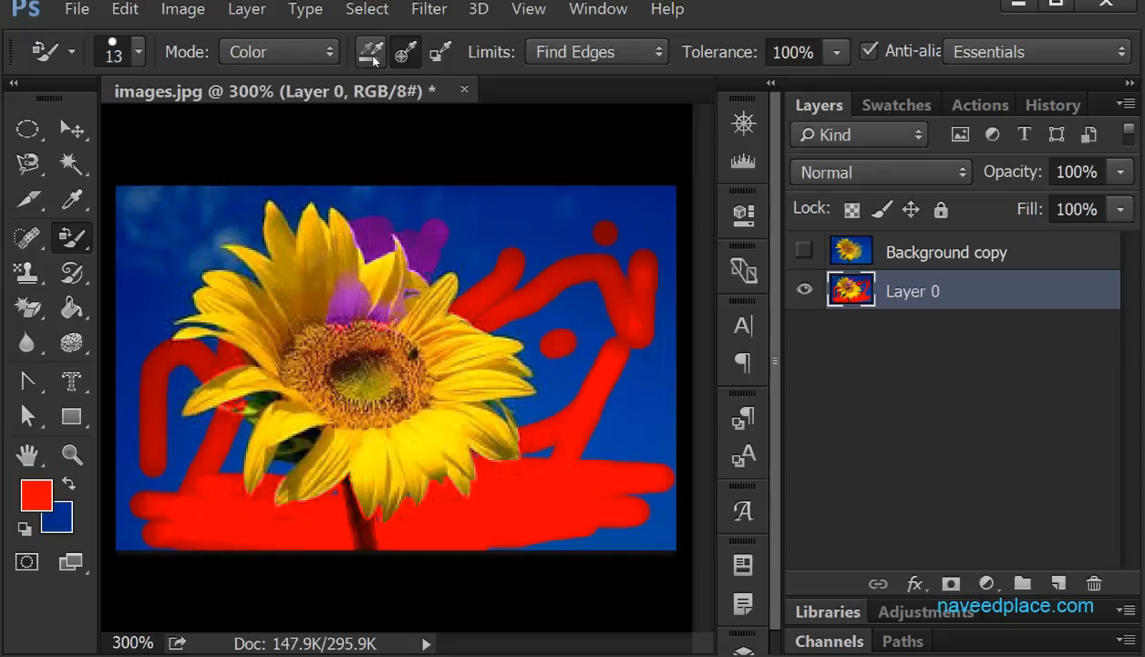
Step: Set the sampling to Continuous and recolor the background, petals and flower center with red strokes
click(373, 55)
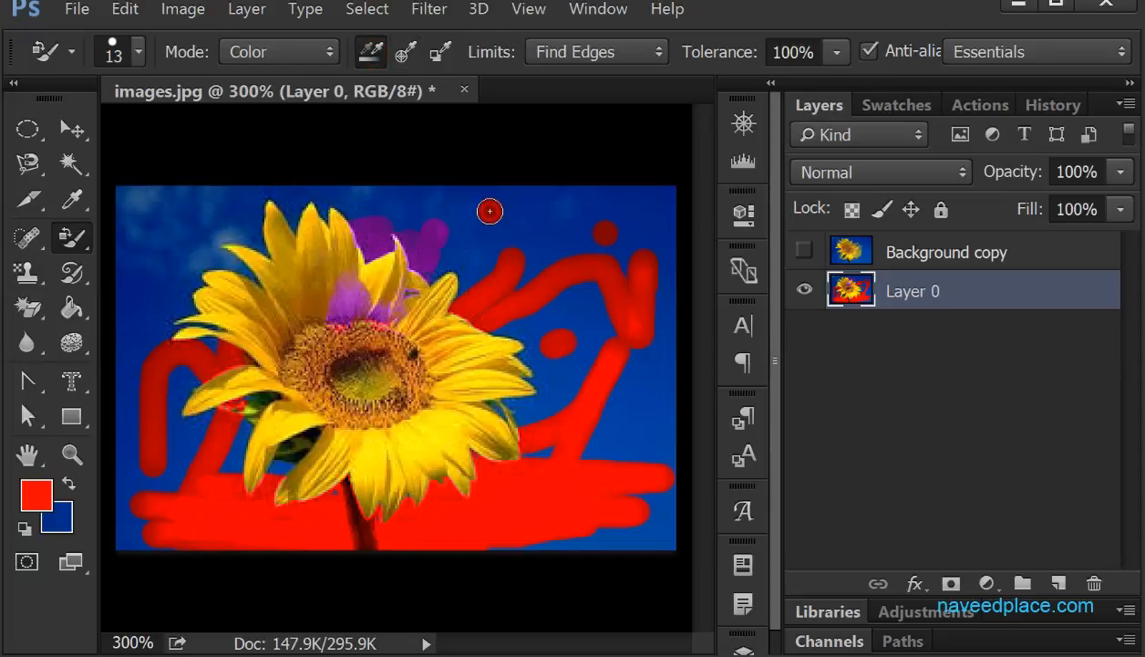
drag(489, 210, 459, 277)
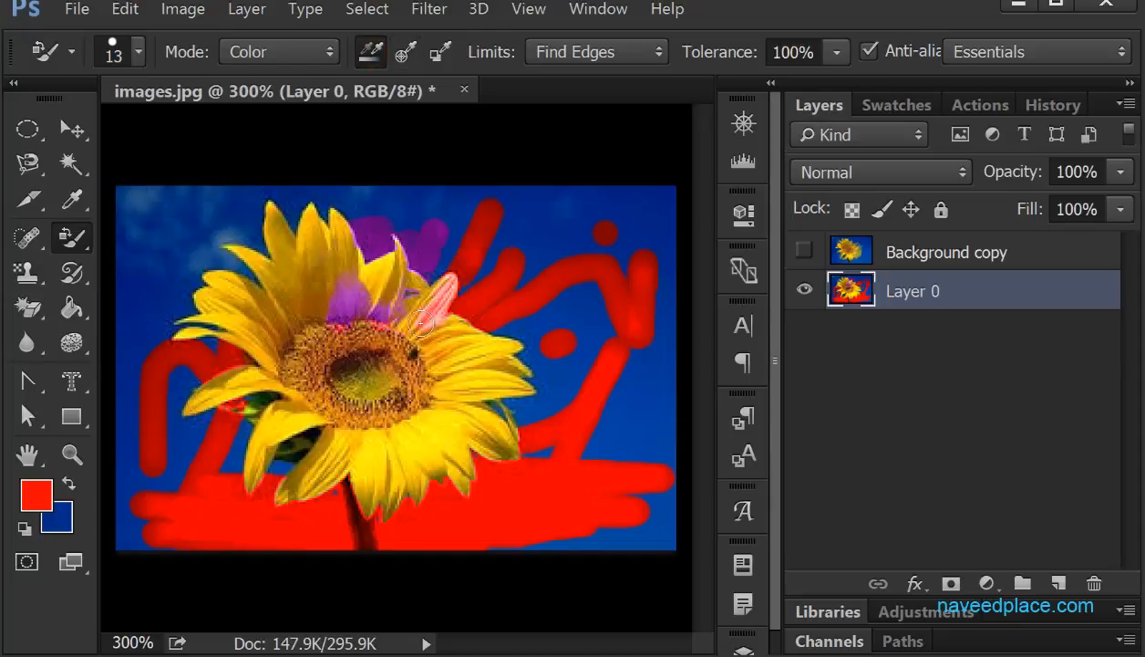
mouse_move(325, 263)
mouse_down()
mouse_move(320, 300)
mouse_move(302, 312)
mouse_move(359, 304)
mouse_up()
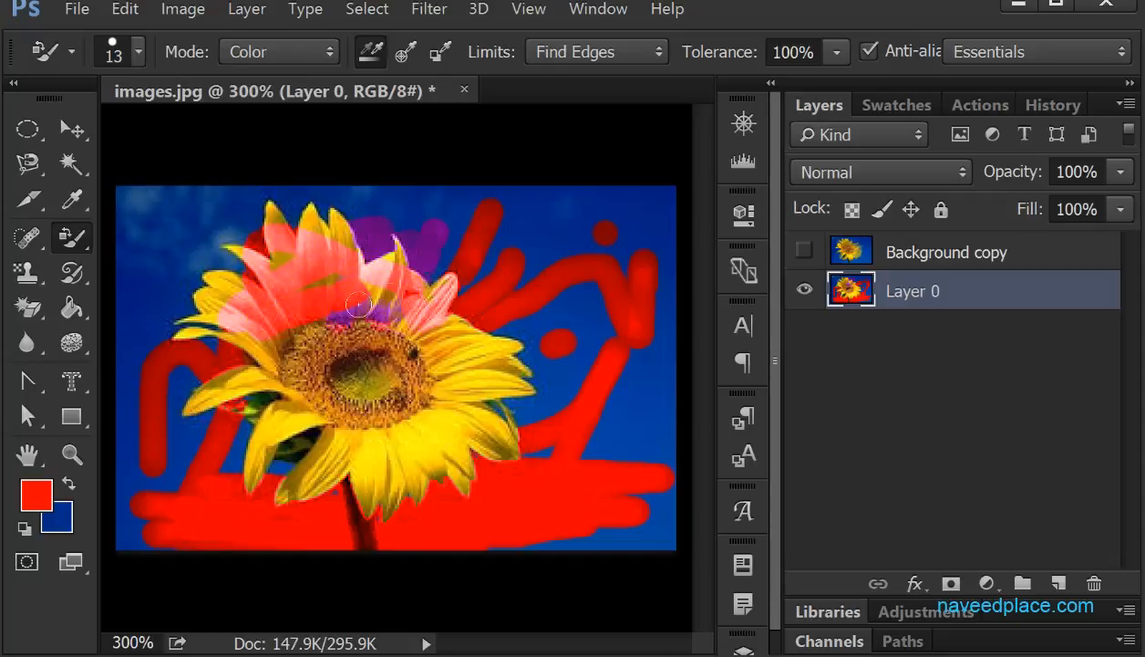
drag(434, 345, 489, 386)
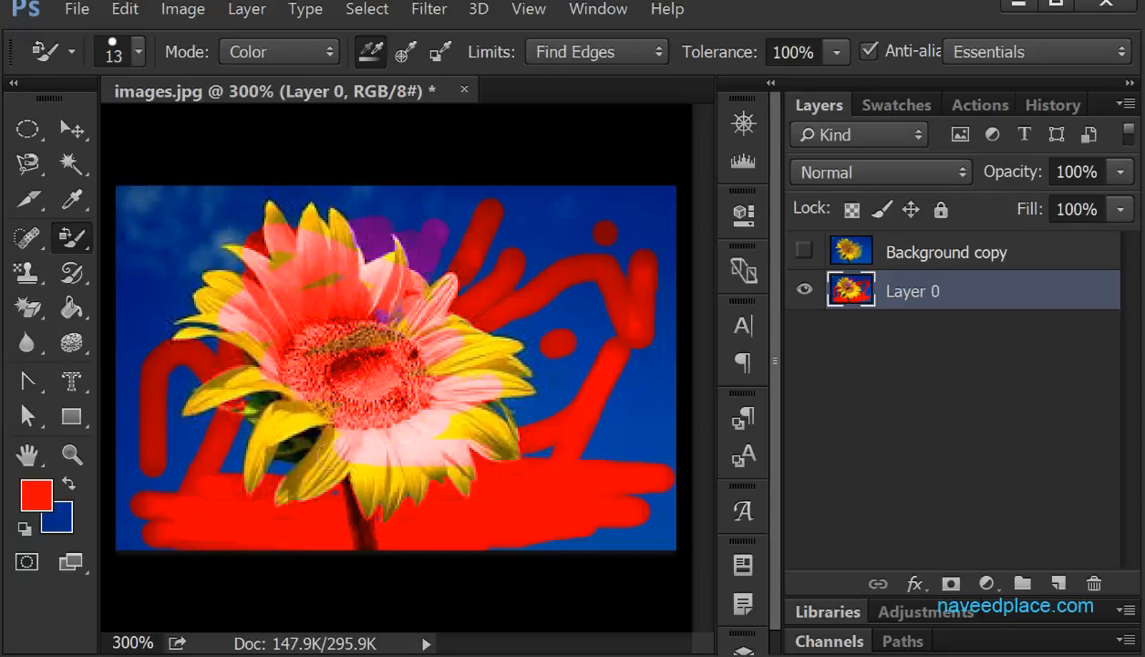
mouse_move(218, 296)
mouse_down()
mouse_move(202, 290)
mouse_move(284, 312)
mouse_up()
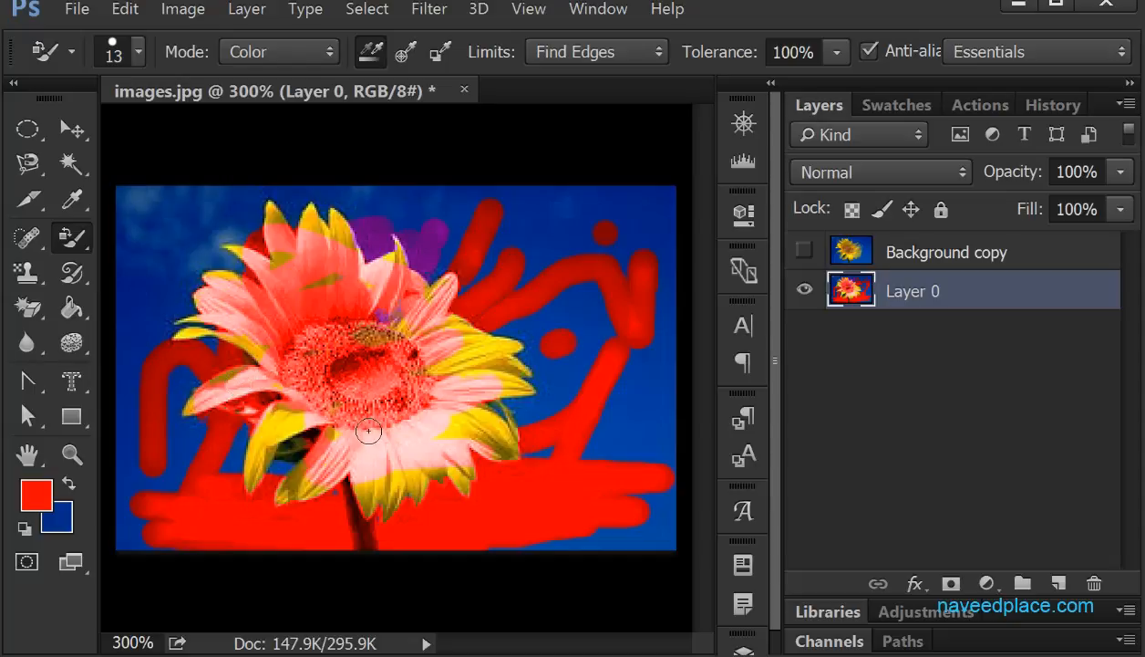
Step: Set the sampling back to Once and recolor the upper-left background and the strip above the petals in red
click(408, 57)
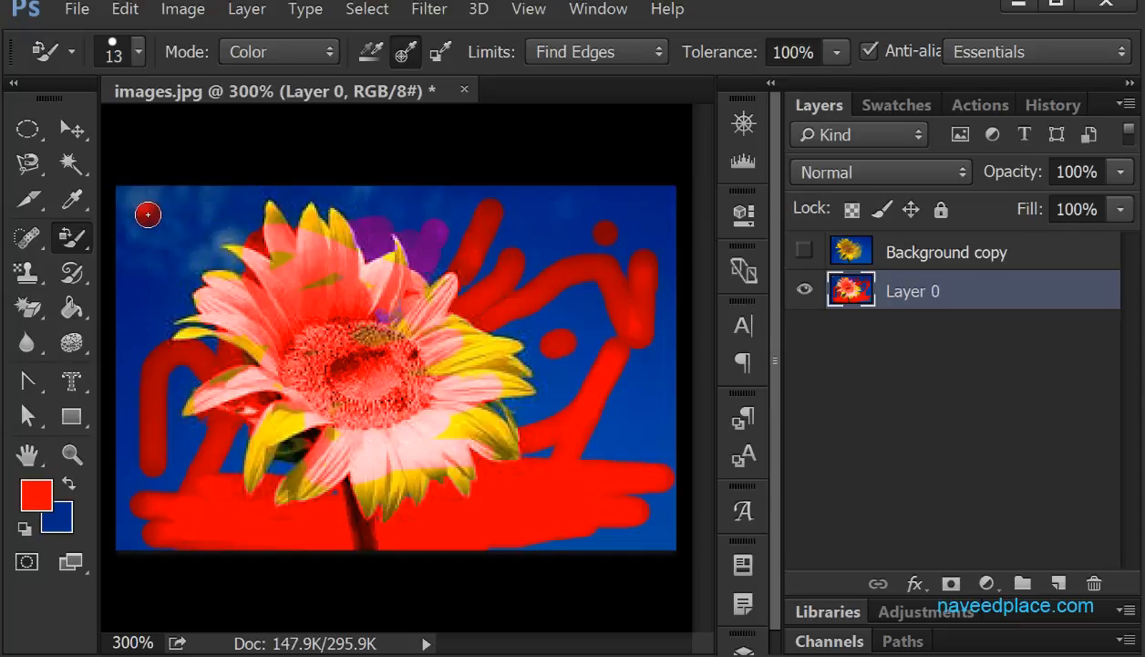
mouse_move(148, 215)
mouse_down()
mouse_move(227, 196)
mouse_move(133, 234)
mouse_move(221, 189)
mouse_move(137, 210)
mouse_move(145, 200)
mouse_move(130, 208)
mouse_move(122, 245)
mouse_move(258, 239)
mouse_up()
mouse_move(322, 208)
mouse_down()
mouse_move(230, 210)
mouse_move(449, 210)
mouse_move(446, 164)
mouse_up()
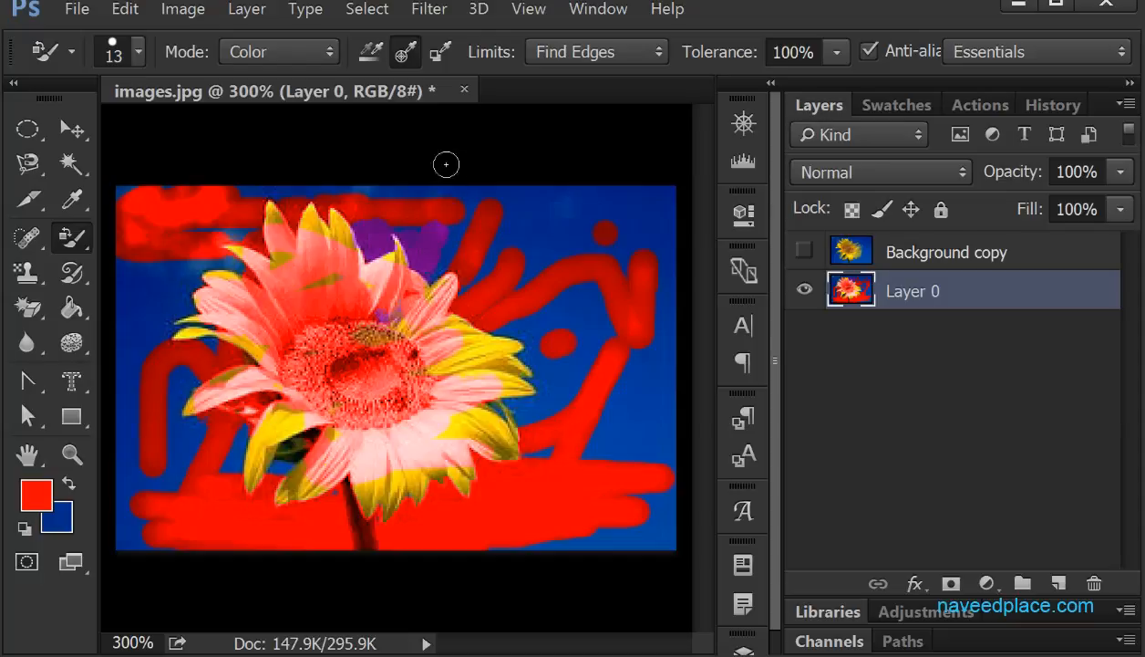
Step: Set the sampling to Continuous and the mode to Saturation, and brush over the red strokes and blue background around the flower
click(374, 62)
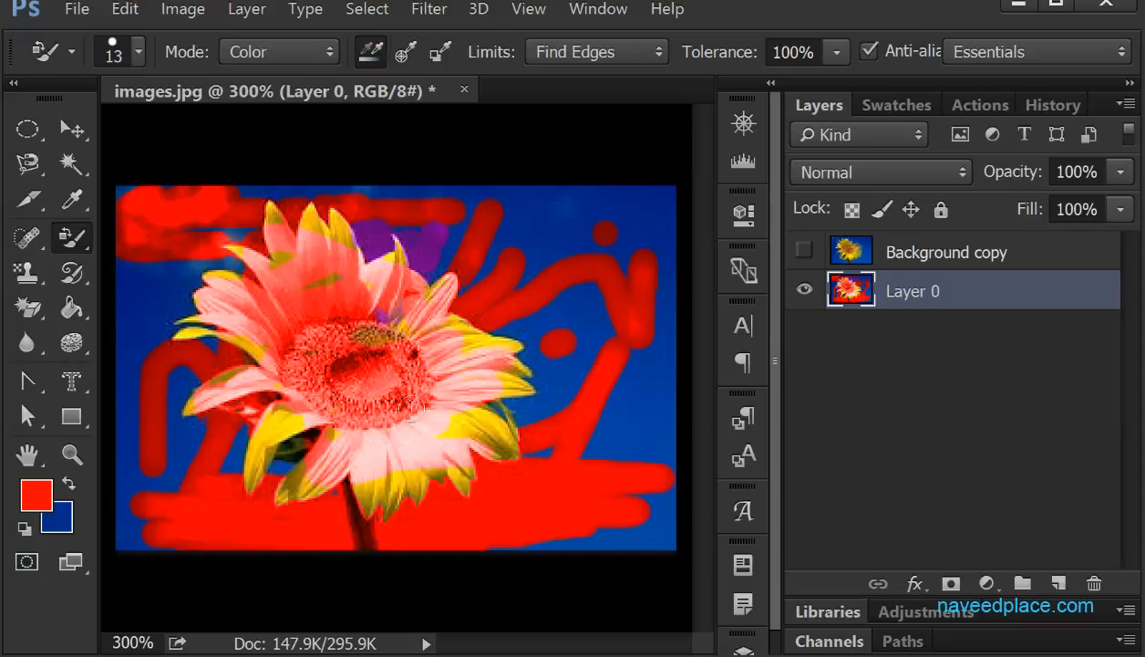
click(290, 52)
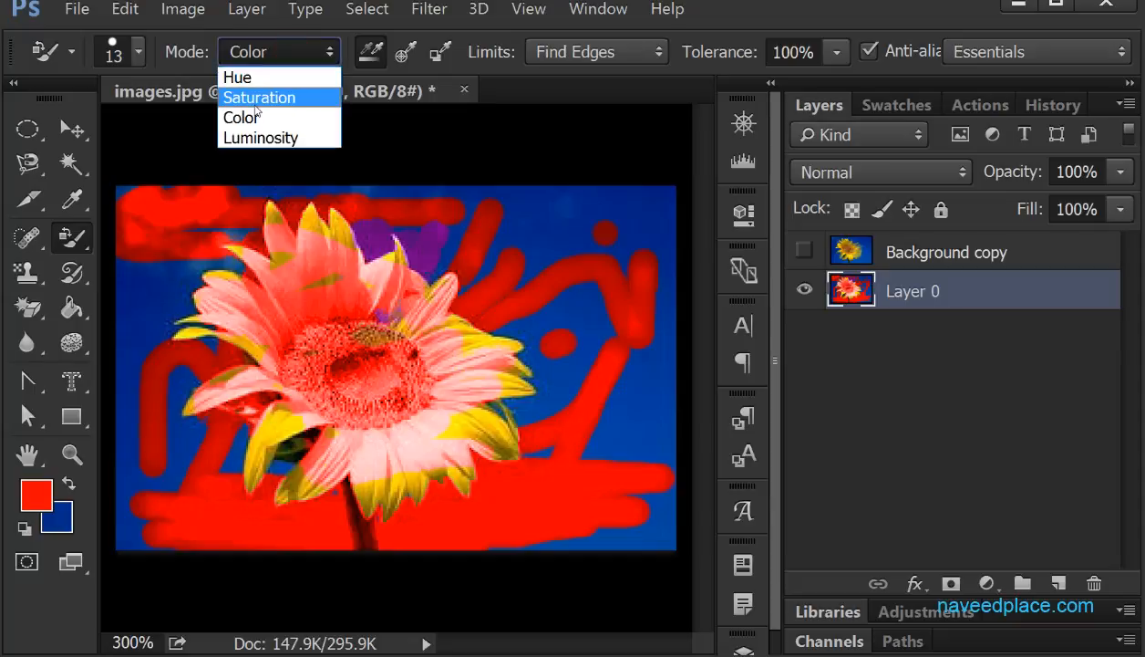
click(256, 100)
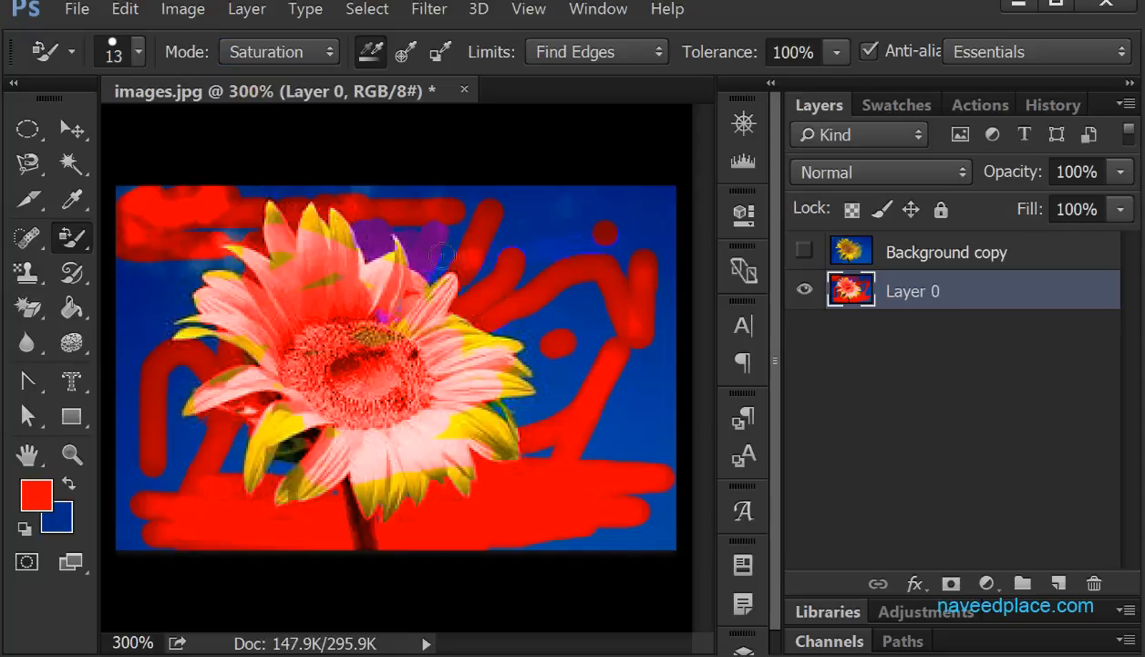
mouse_move(456, 250)
mouse_down()
mouse_move(496, 228)
mouse_move(584, 220)
mouse_move(492, 226)
mouse_up()
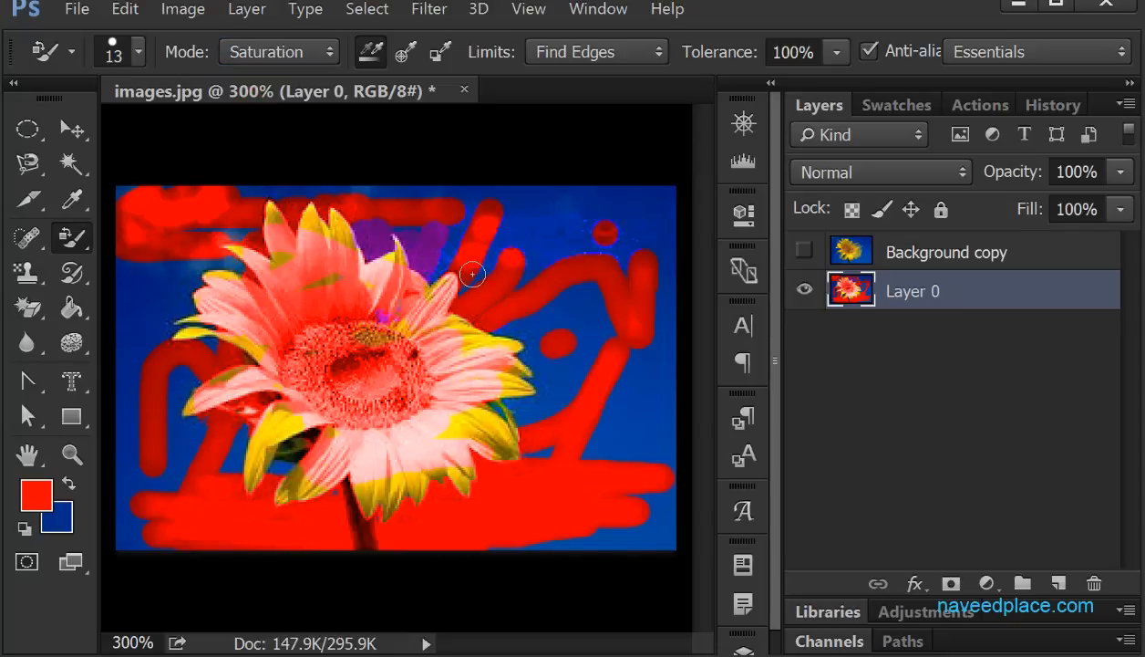
click(258, 68)
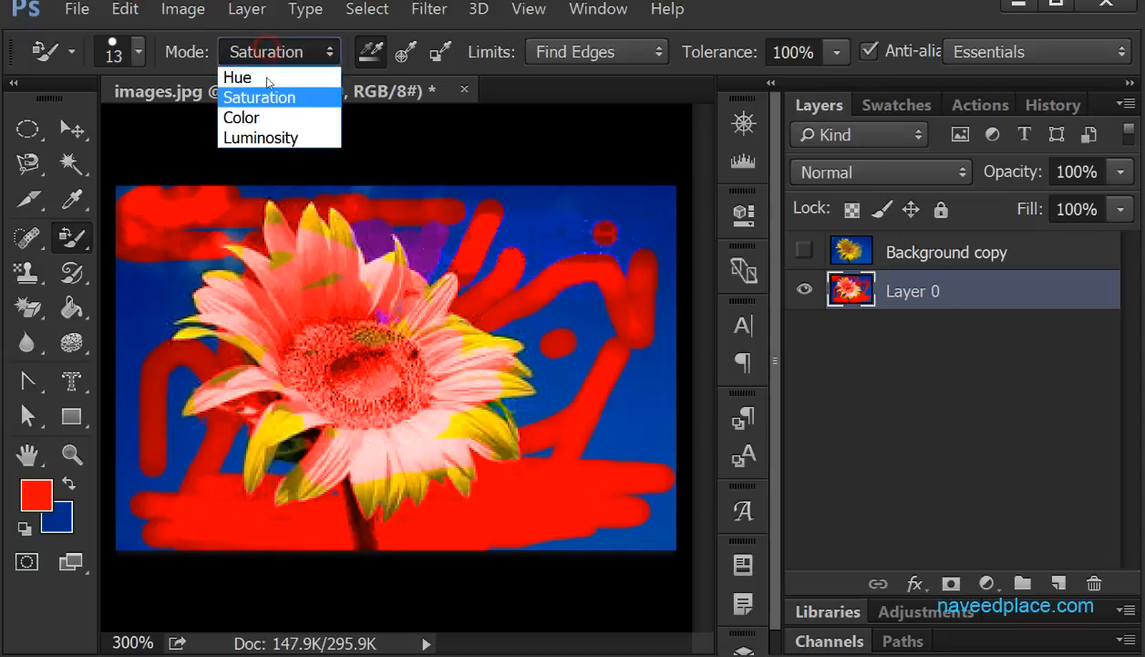
click(261, 94)
mouse_move(620, 259)
mouse_down()
mouse_move(629, 353)
mouse_move(646, 240)
mouse_move(646, 311)
mouse_move(589, 439)
mouse_move(591, 410)
mouse_up()
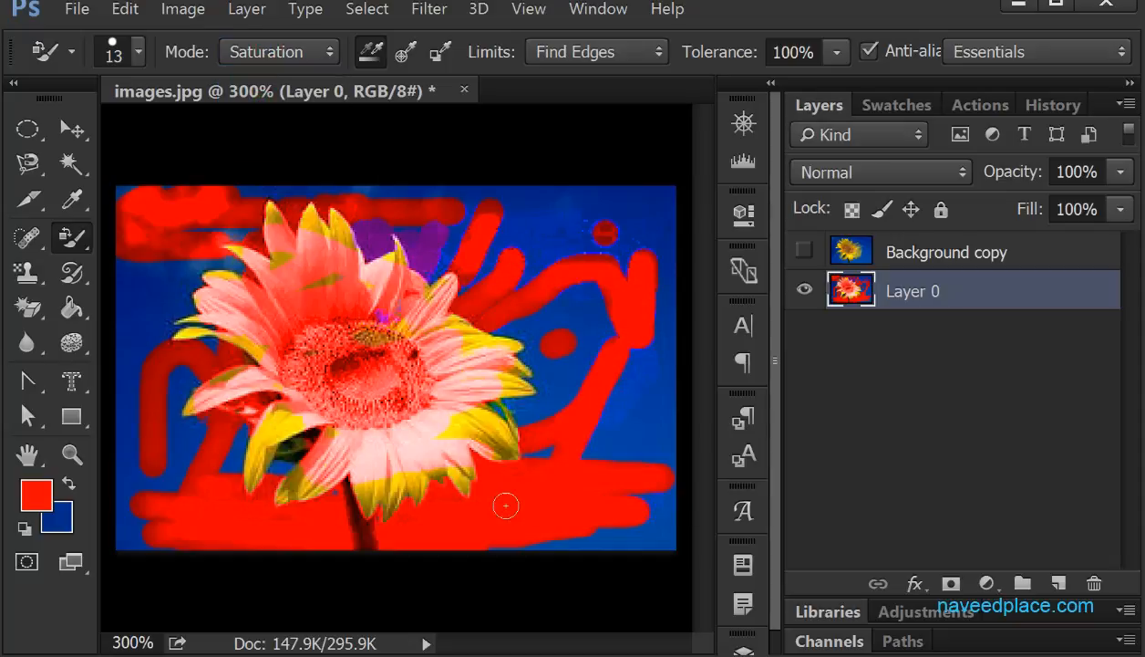
mouse_move(237, 403)
mouse_down()
mouse_move(187, 470)
mouse_move(133, 434)
mouse_move(158, 447)
mouse_move(154, 321)
mouse_move(274, 358)
mouse_move(180, 352)
mouse_up()
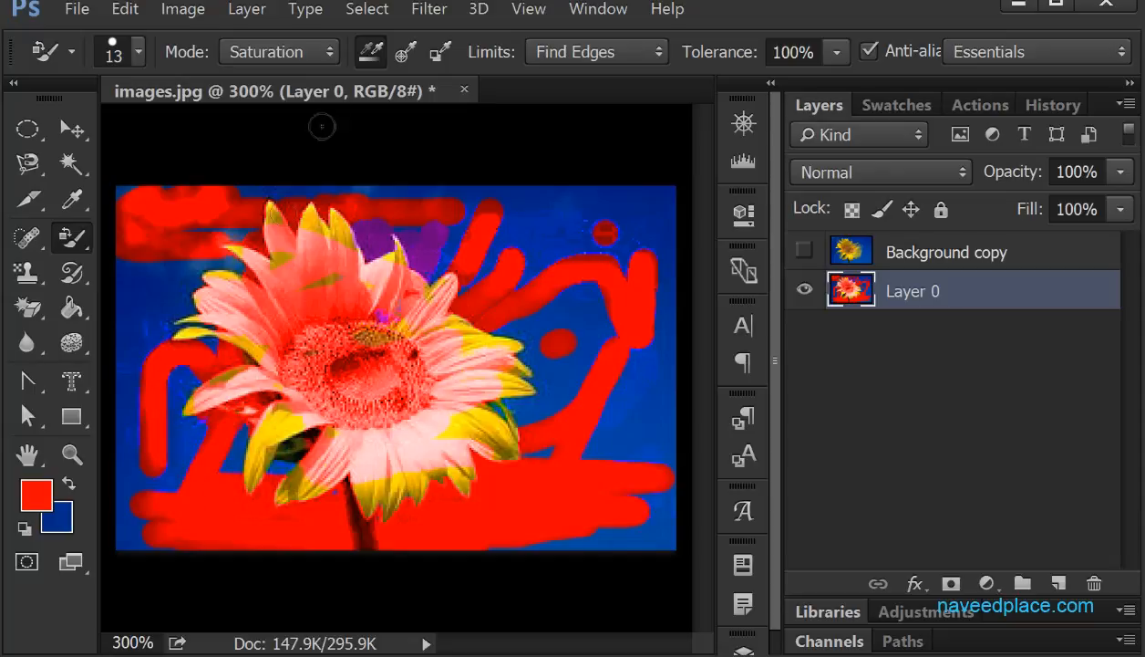
Step: Brush over the image's upper-left corner in Hue mode, and over the same corner and the left edge in Luminosity mode
click(275, 44)
click(258, 81)
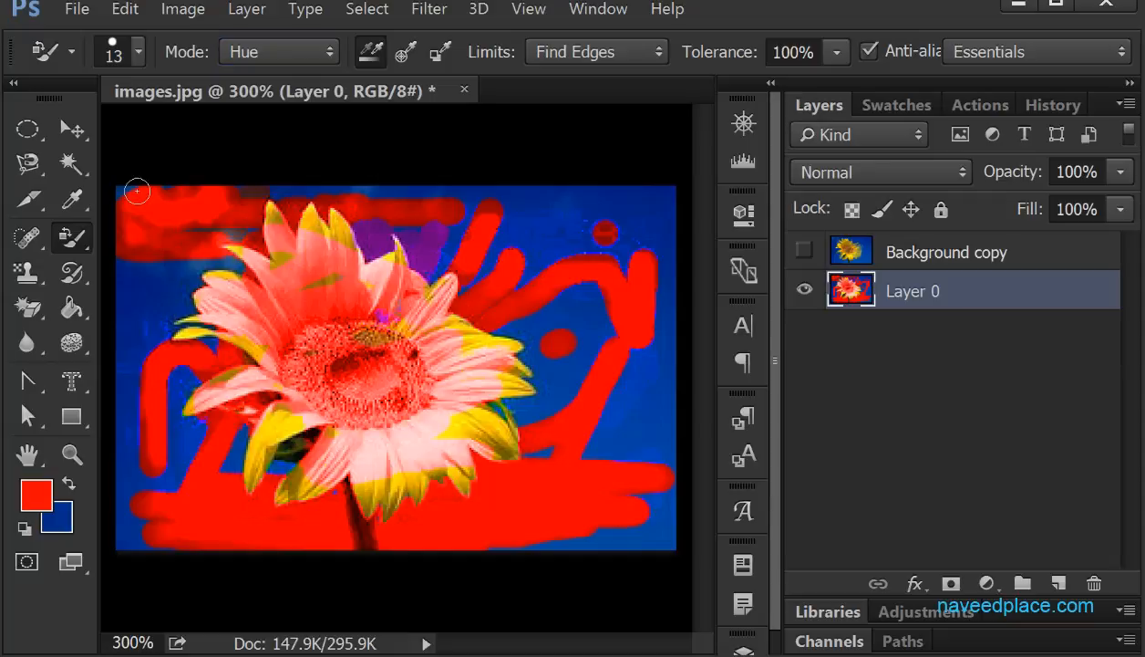
click(290, 52)
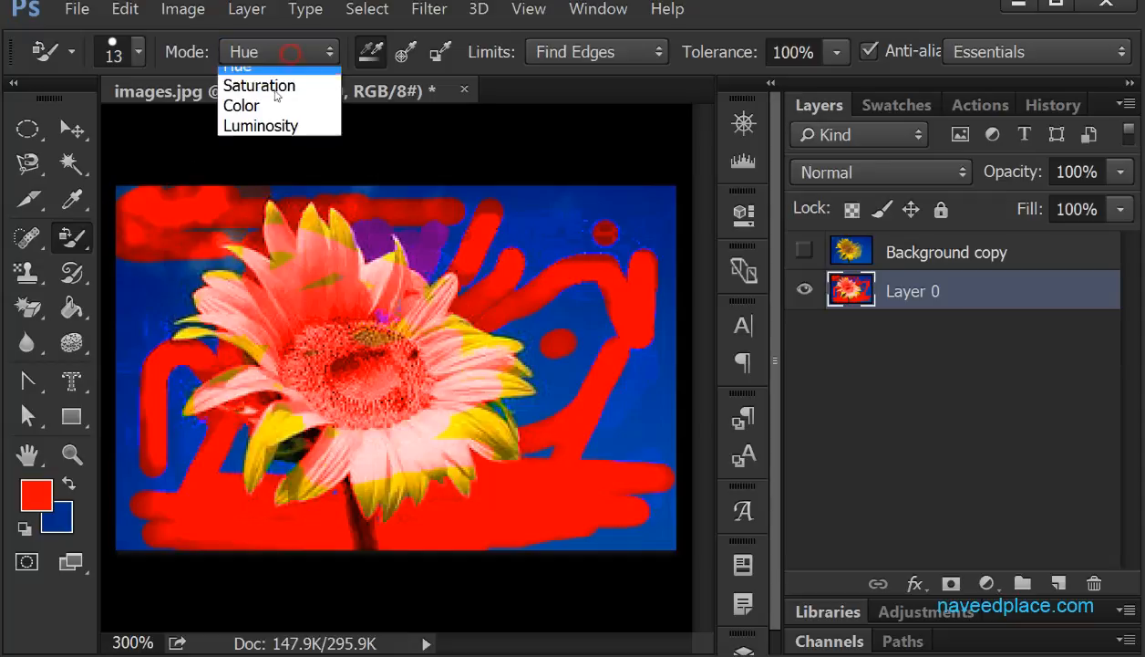
click(260, 135)
mouse_move(133, 217)
mouse_down()
mouse_move(167, 256)
mouse_move(152, 246)
mouse_move(187, 212)
mouse_move(253, 203)
mouse_up()
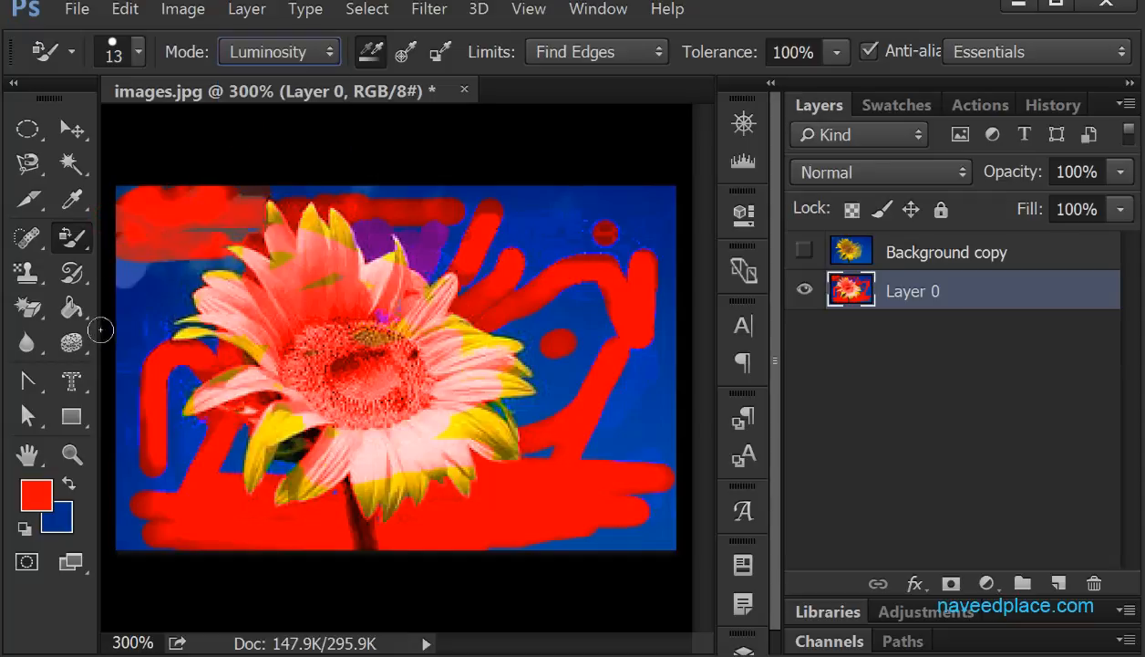
mouse_move(123, 283)
mouse_down()
mouse_move(130, 455)
mouse_move(129, 288)
mouse_up()
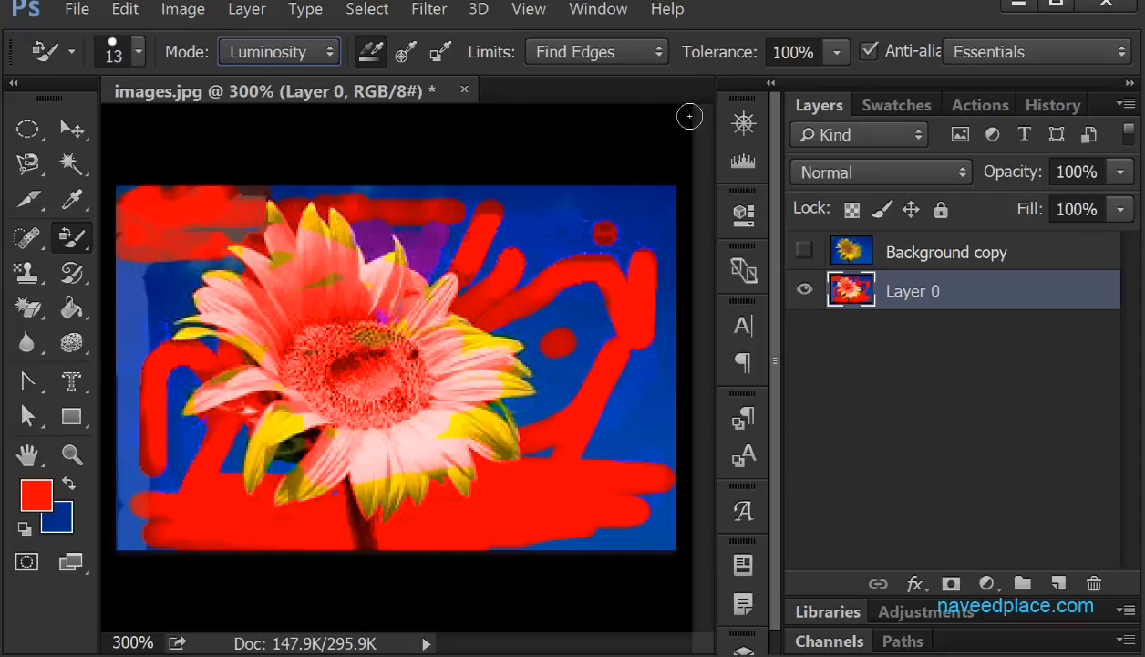
Step: Review the Limits options of the Color Replacement tool and keep Find Edges
click(657, 61)
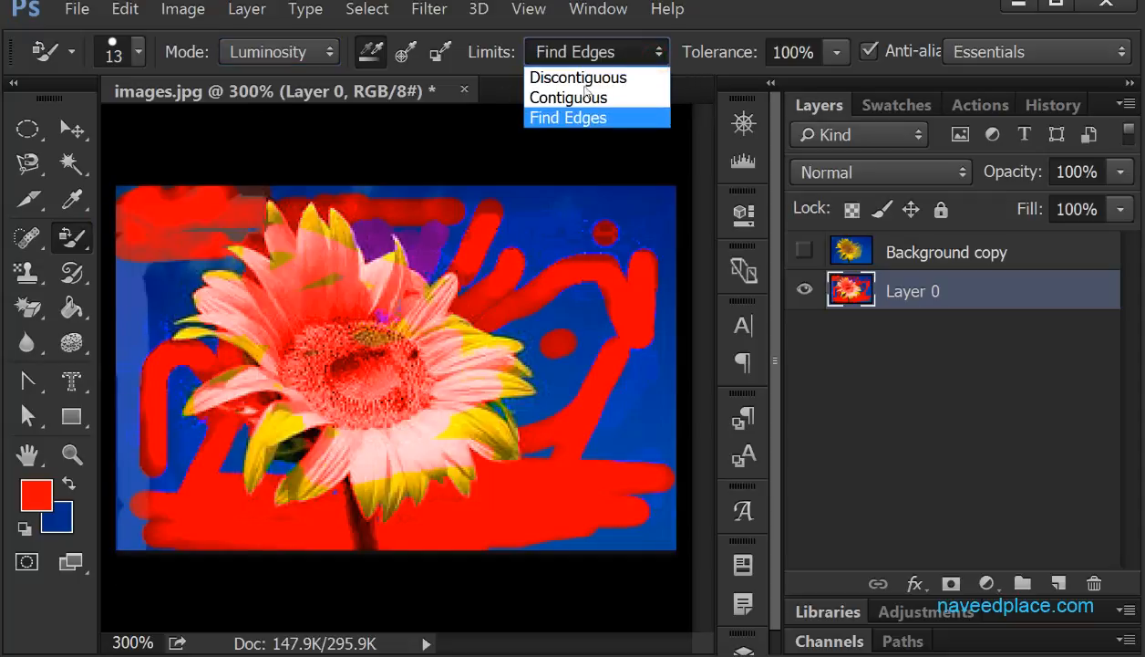
click(567, 113)
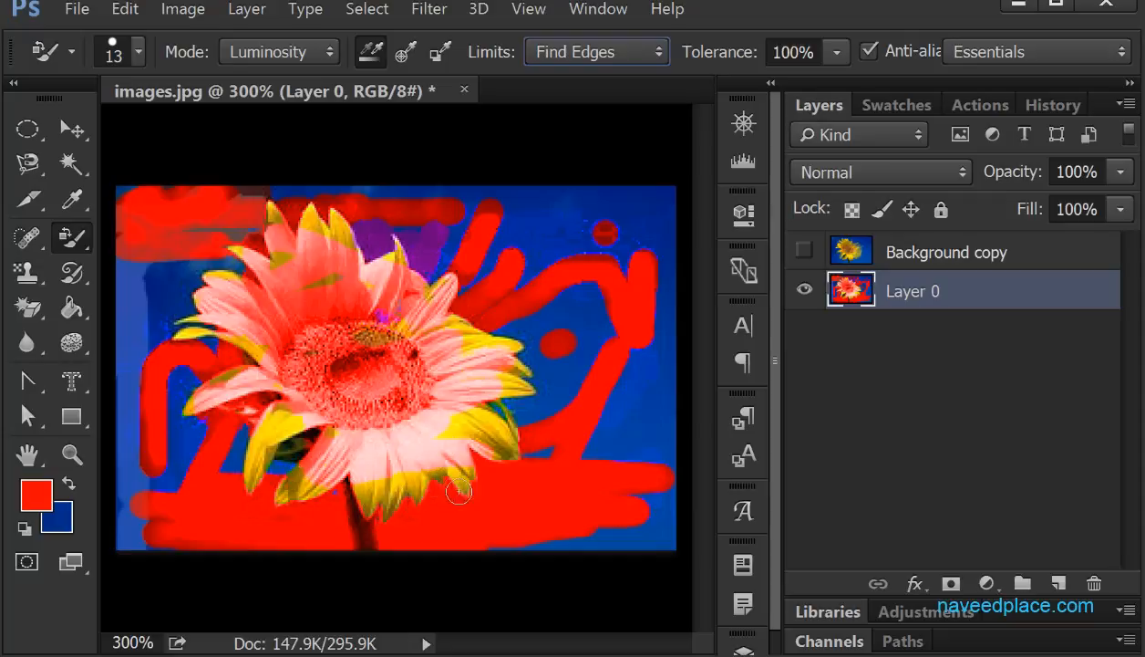
Step: Set the Color Replacement limits to Contiguous and brush in Luminosity mode from the blue background across the upper right-hand petals
click(578, 52)
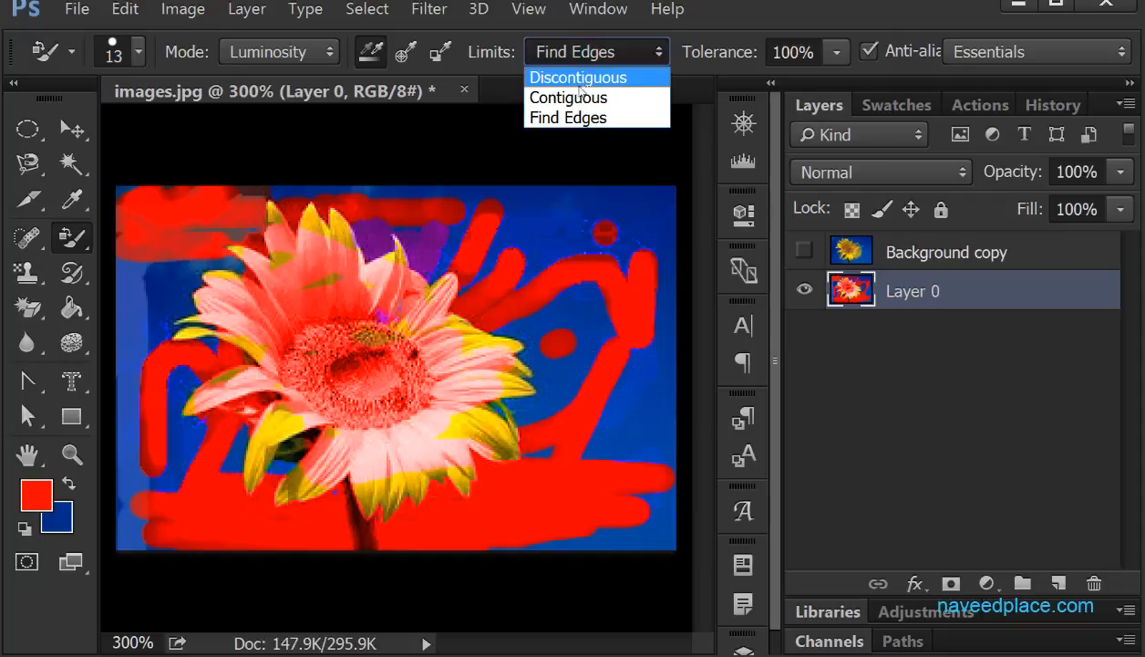
click(578, 97)
mouse_move(529, 340)
mouse_down()
mouse_move(413, 349)
mouse_move(465, 339)
mouse_up()
Step: Set the limits to Discontiguous and brush across the middle right-hand petals into the flower's center and over the adjoining blue background
click(567, 51)
click(575, 77)
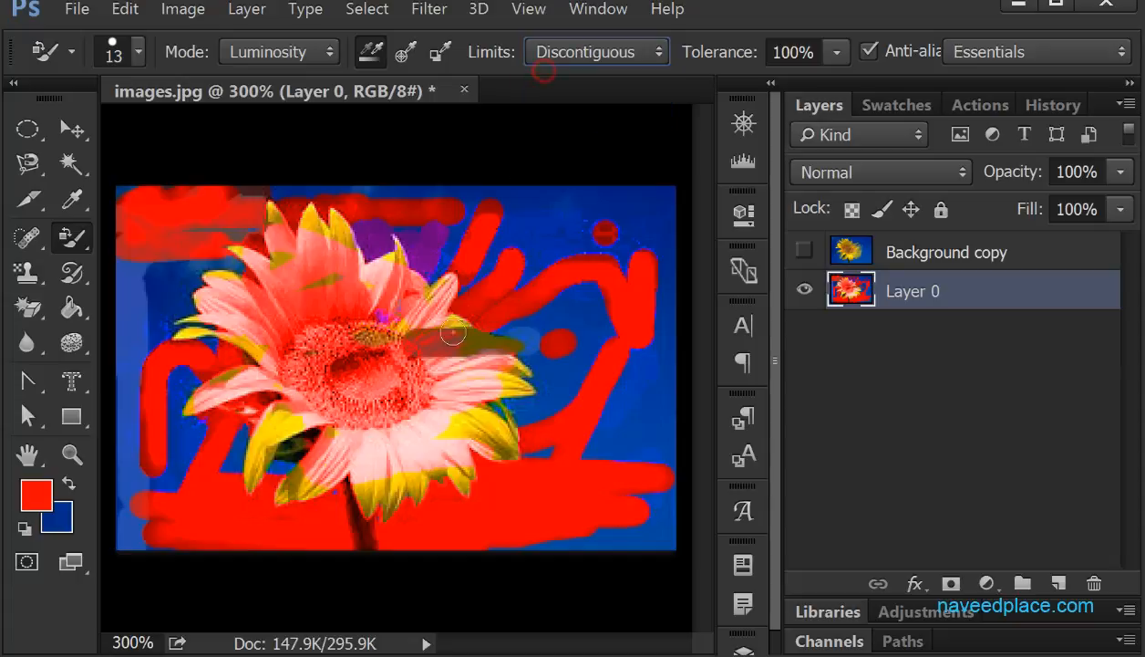
mouse_move(483, 383)
mouse_down()
mouse_move(392, 382)
mouse_move(365, 401)
mouse_move(401, 406)
mouse_up()
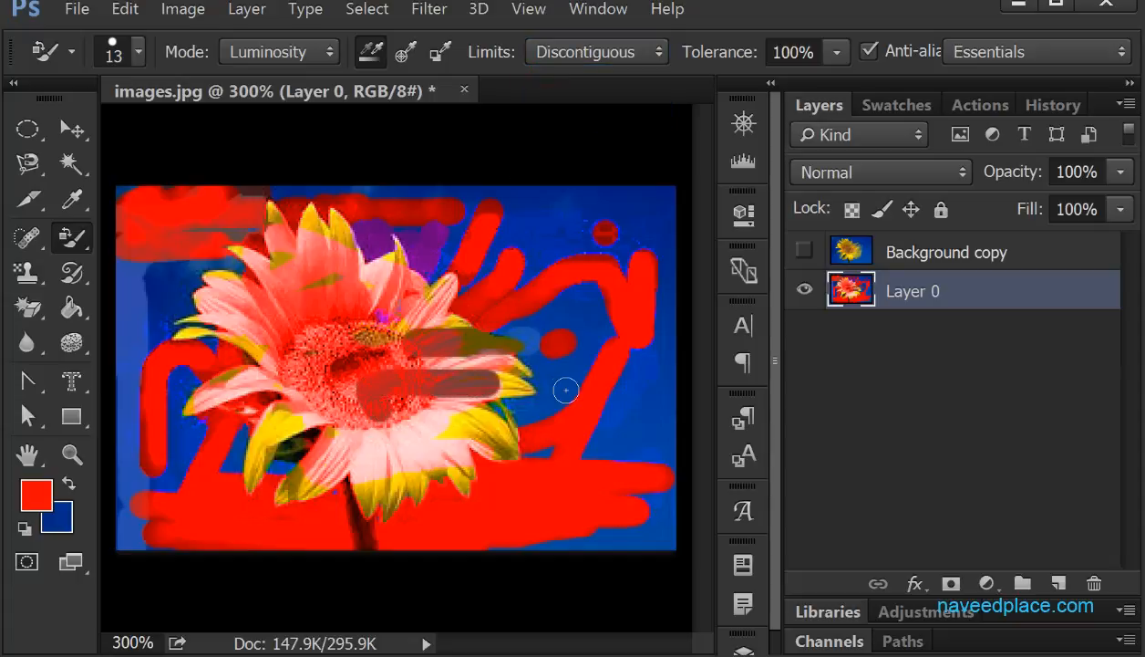
drag(555, 384, 478, 386)
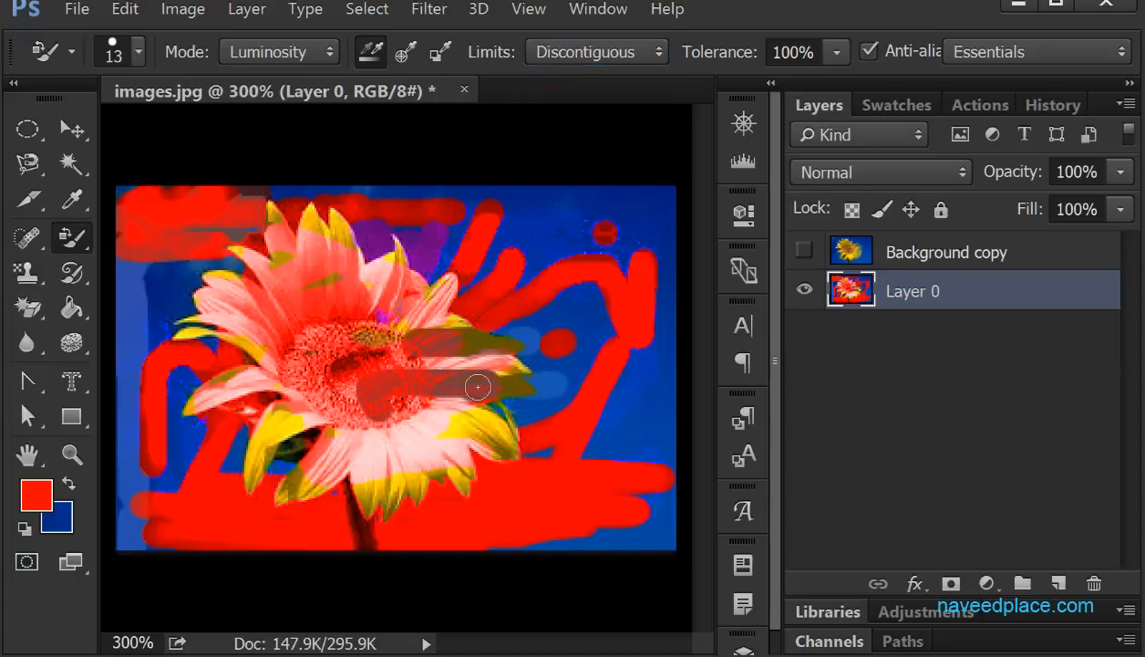
Step: Set the limits to Find Edges with tolerance at 100%, and brush over the purple patch between the petals above the flower
click(591, 58)
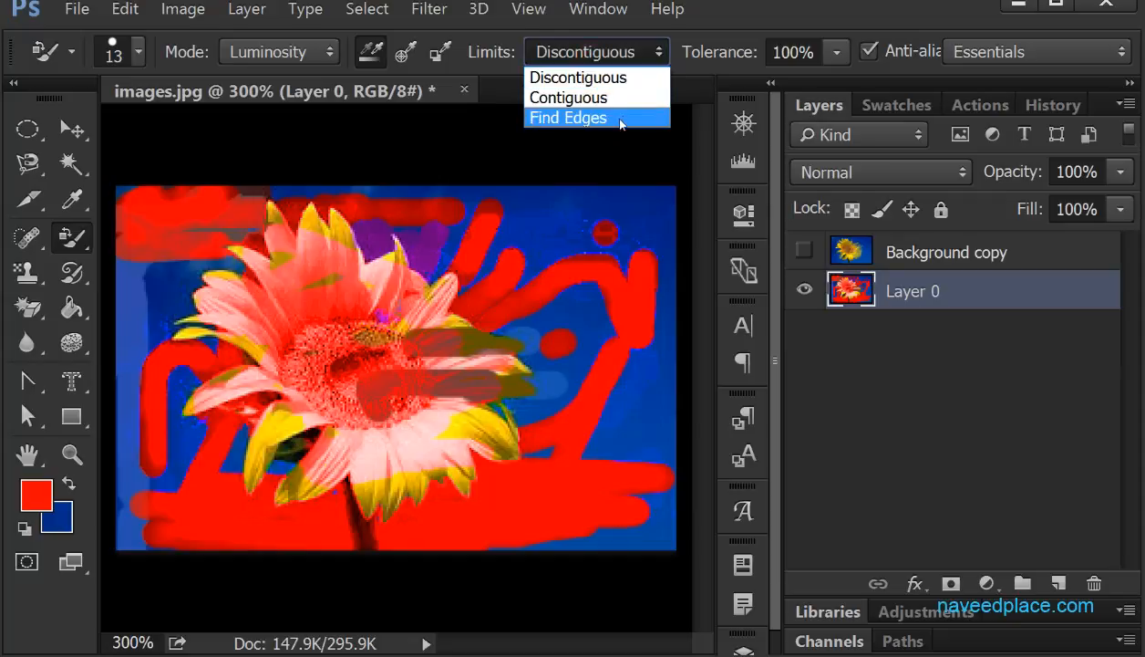
click(574, 119)
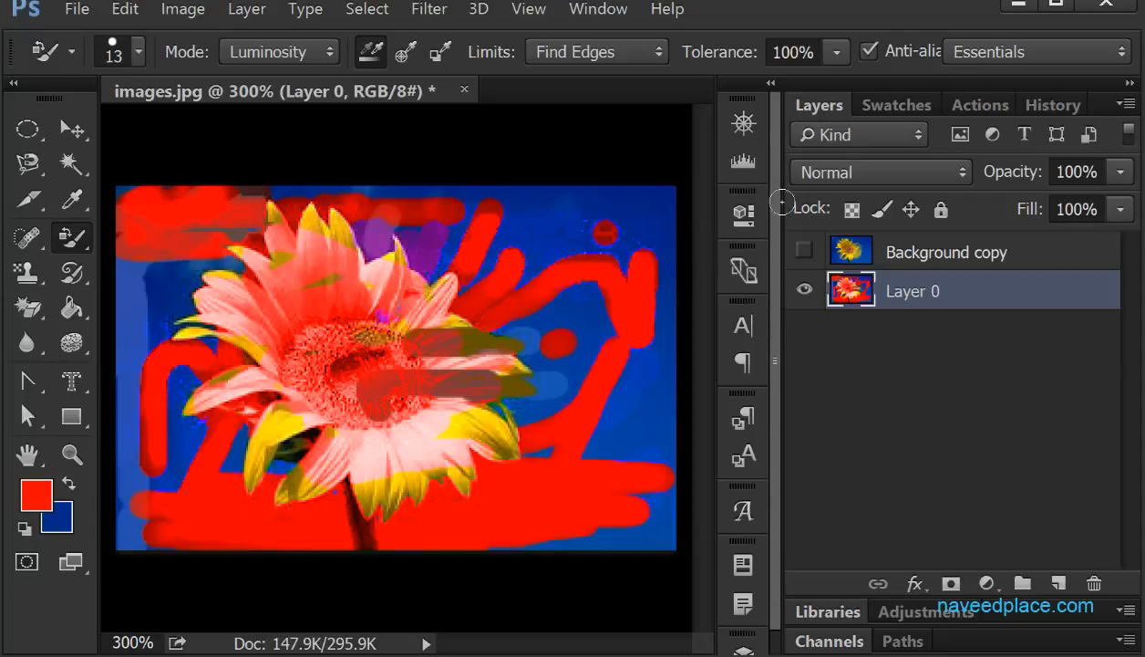
click(837, 53)
drag(795, 84, 860, 85)
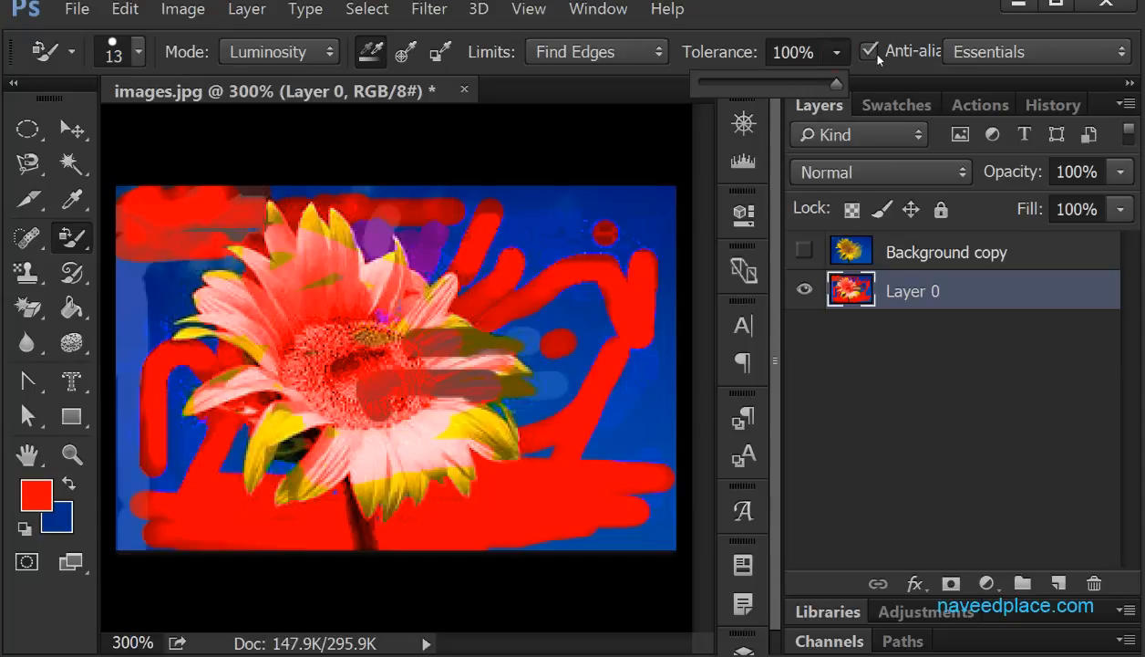
drag(370, 236, 400, 247)
Step: Show the painting tools grouped with the Color Replacement tool
click(66, 245)
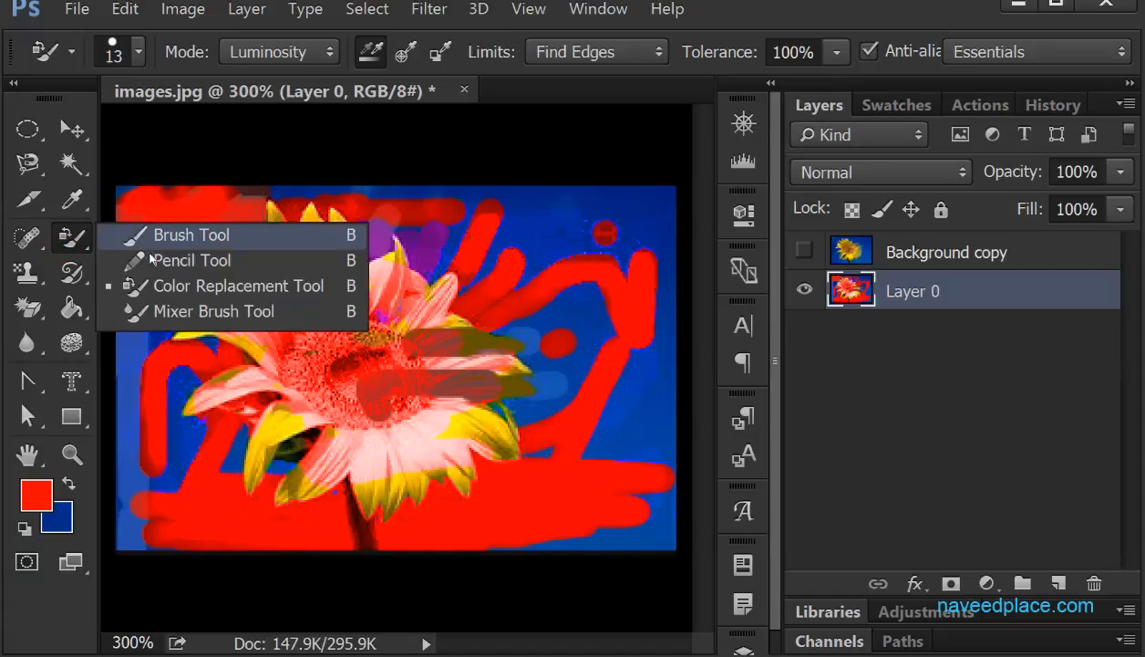